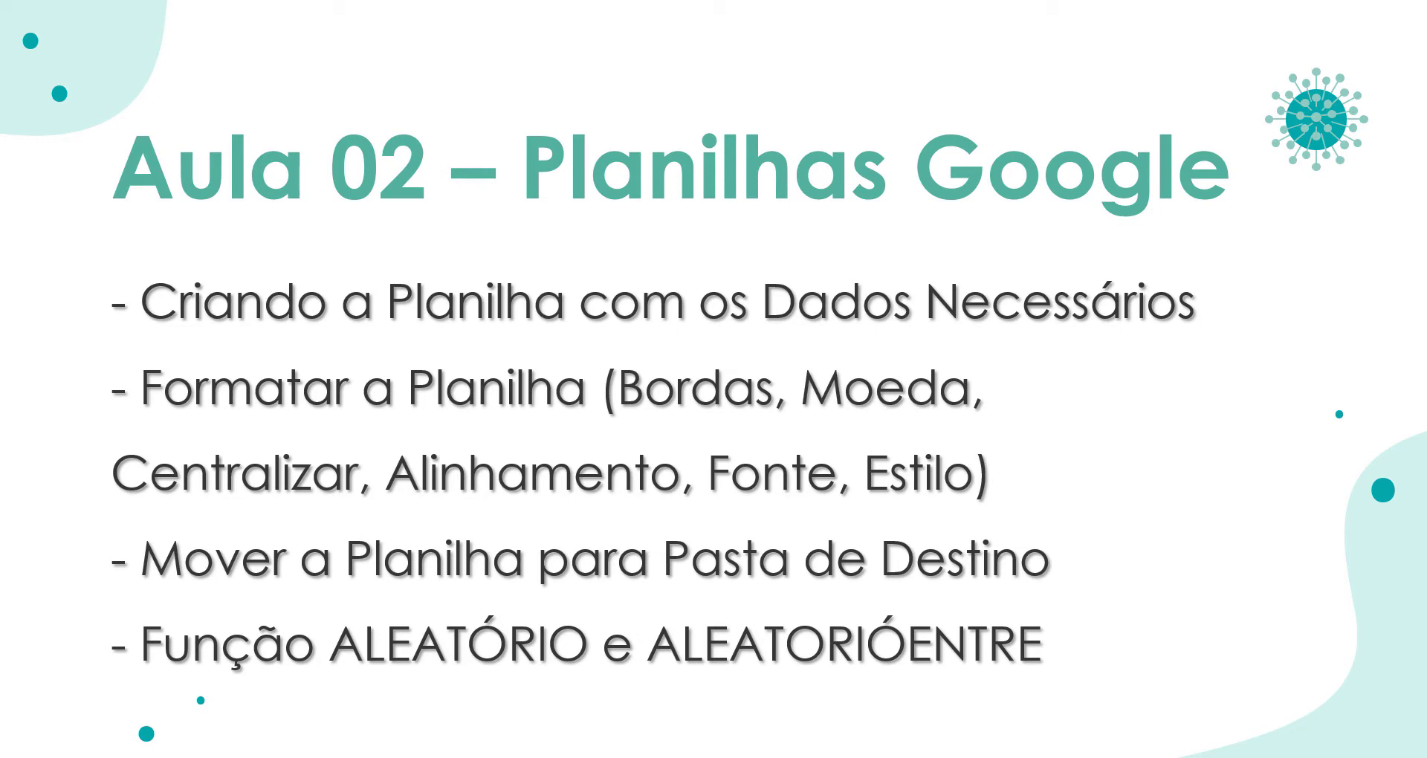
Advance past the 'Aula 02 – Planilhas Google' outline slide to the end-of-show screen
{"action": "left_click", "coordinate": [879, 395]}
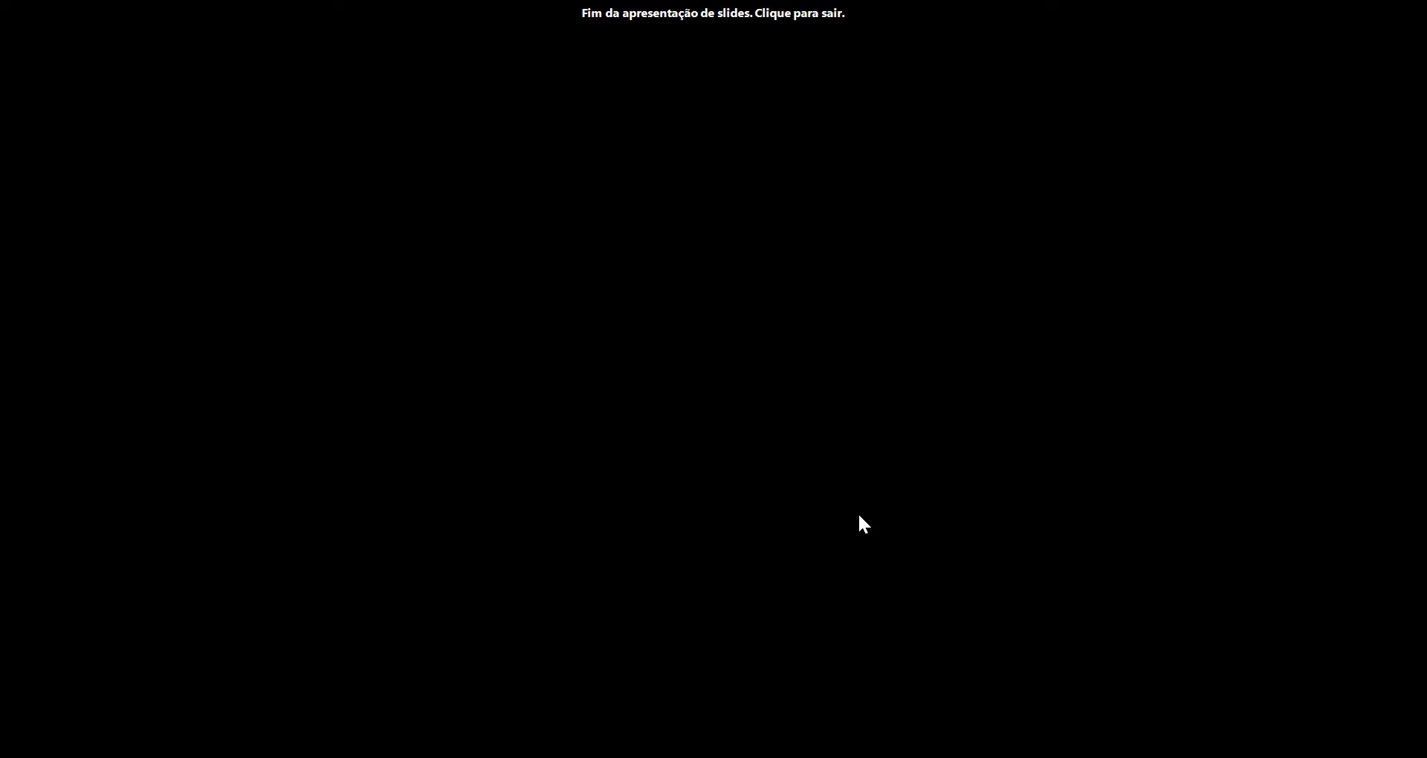
Exit the slideshow, go to the Google home page and browse the Google apps list
{"action": "left_click", "coordinate": [874, 680]}
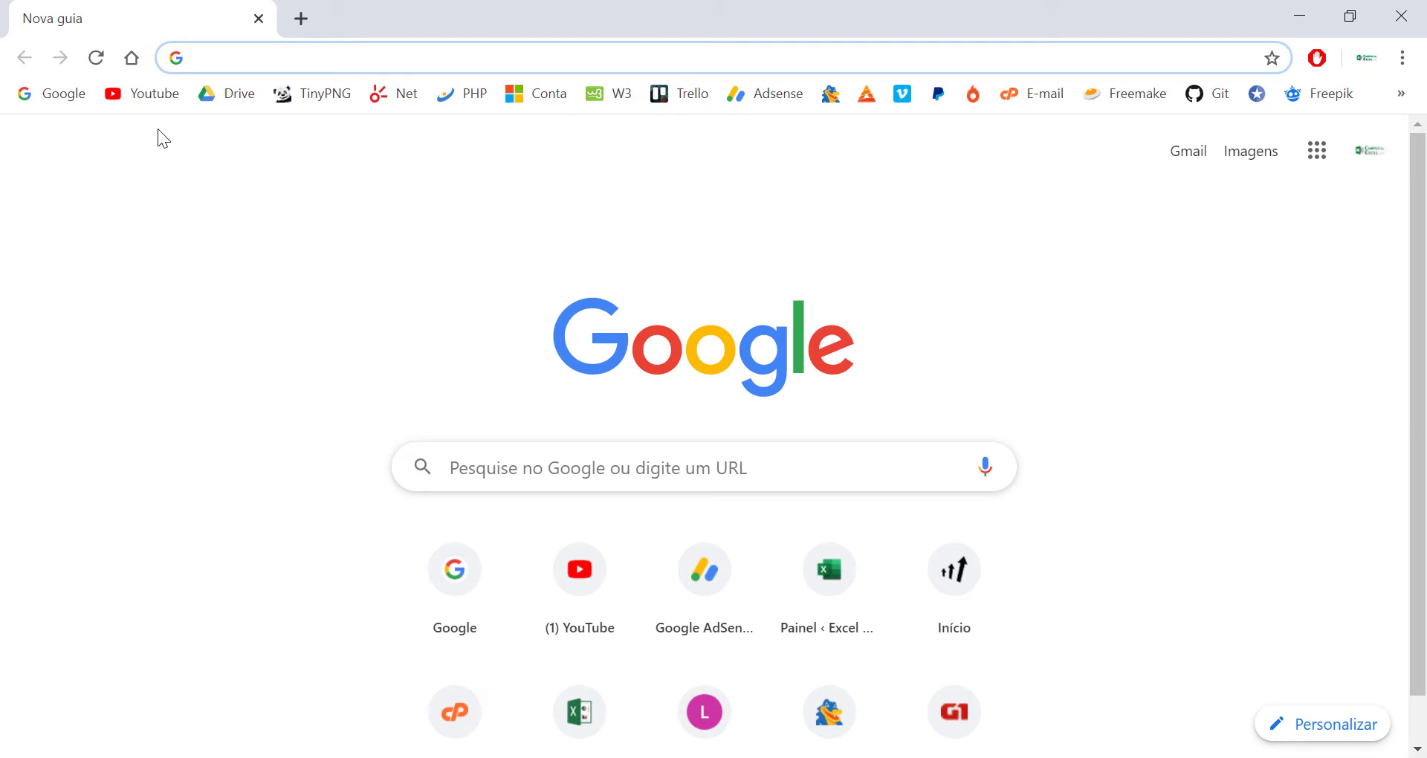
{"action": "left_click", "coordinate": [58, 104]}
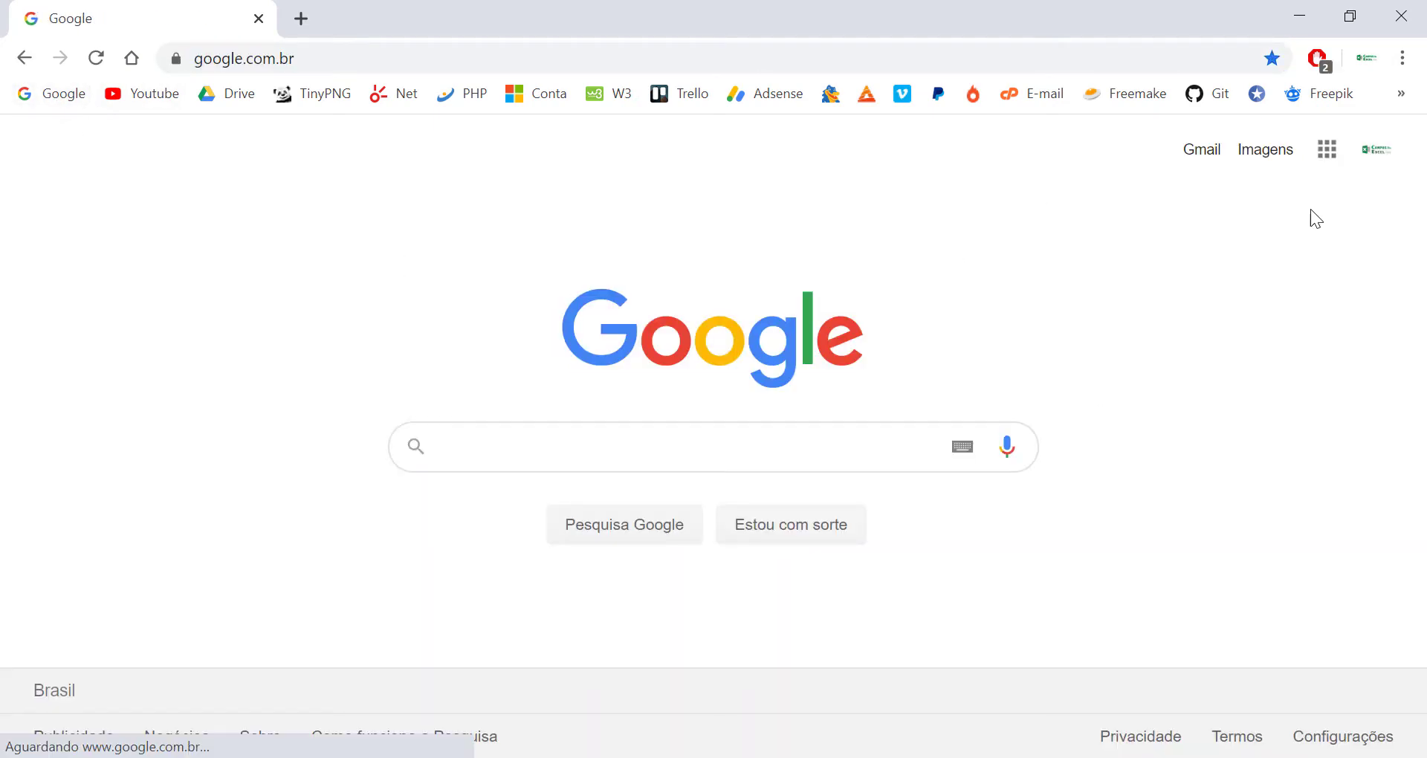
{"action": "left_click", "coordinate": [1327, 151]}
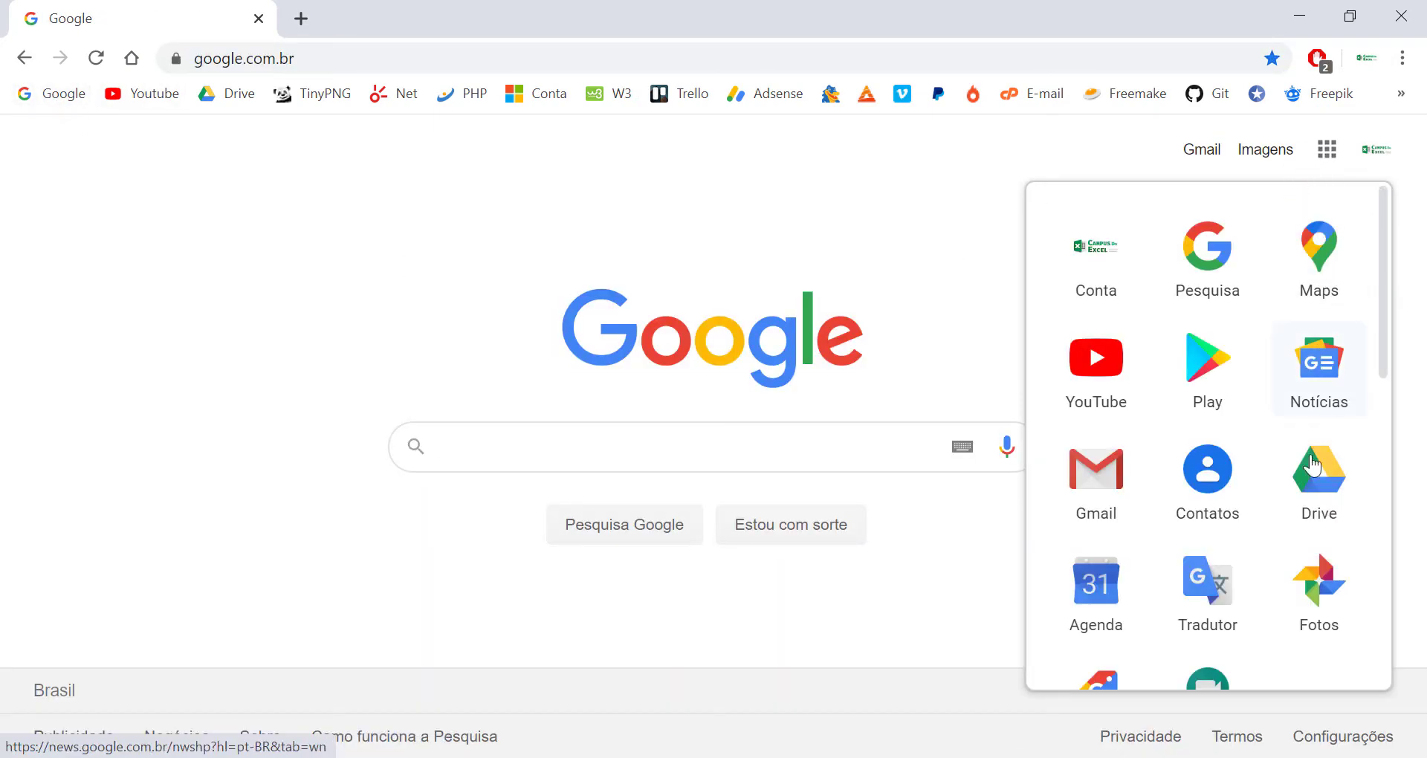
{"action": "scroll", "coordinate": [1316, 443], "scroll_direction": "down", "scroll_amount": 3}
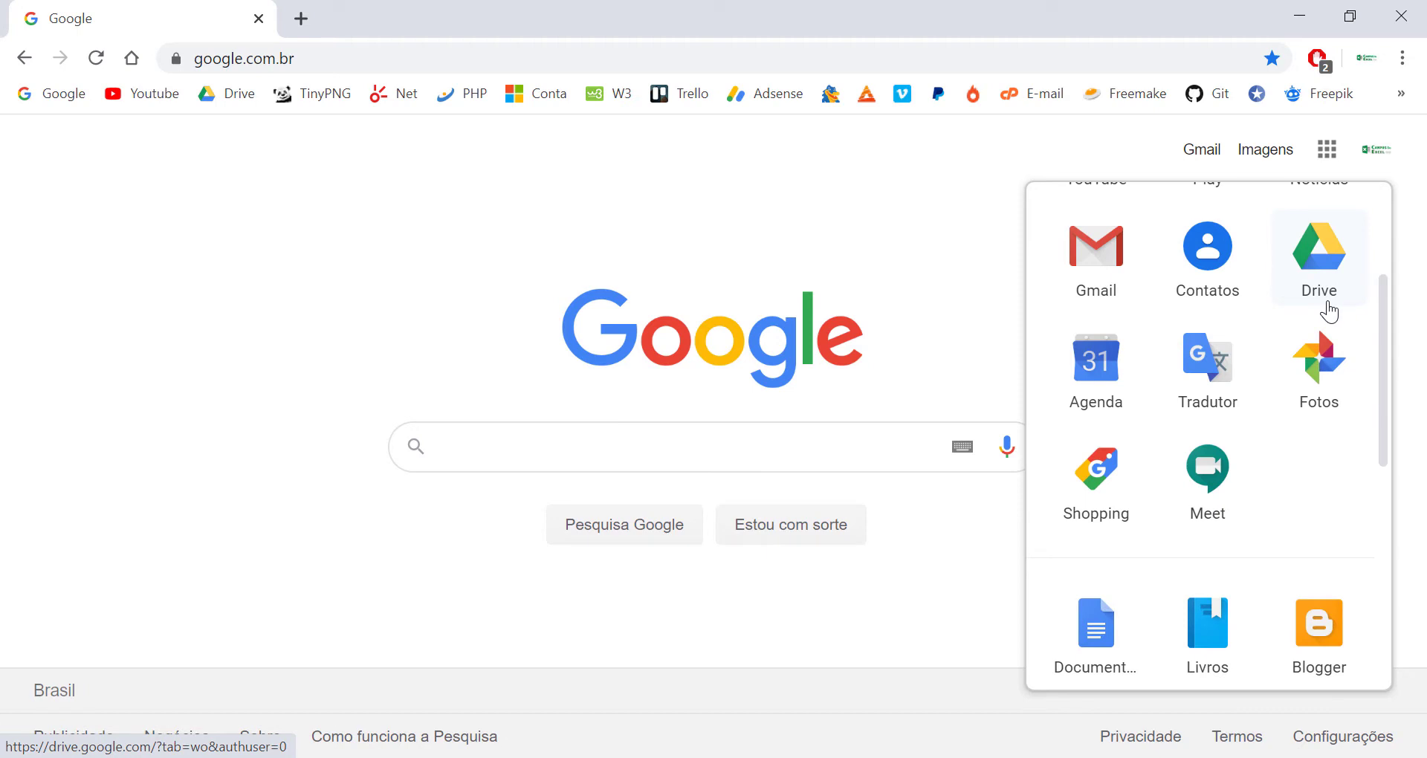
{"action": "scroll", "coordinate": [1204, 587], "scroll_direction": "down", "scroll_amount": 4}
{"action": "scroll", "coordinate": [1213, 586], "scroll_direction": "down", "scroll_amount": 2}
{"action": "scroll", "coordinate": [1216, 521], "scroll_direction": "down", "scroll_amount": 1}
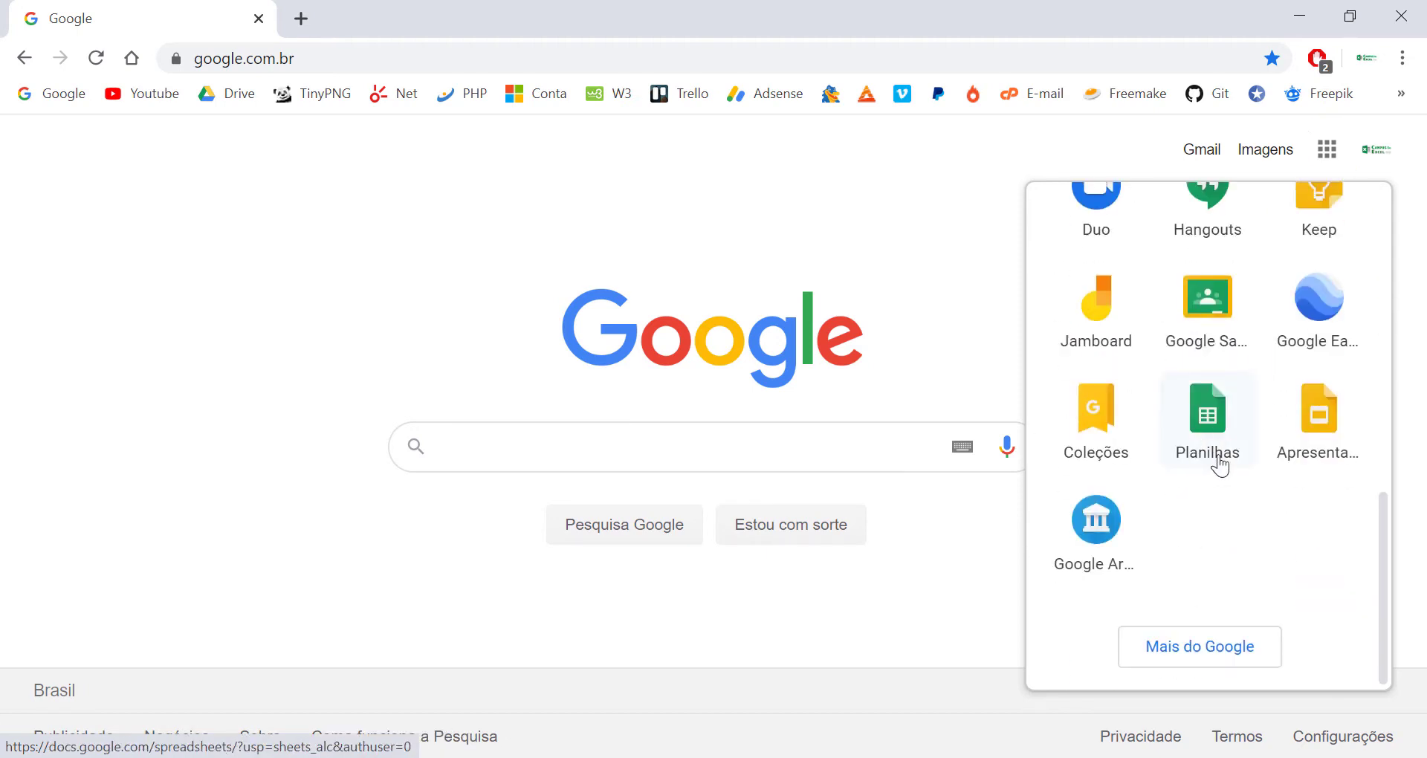
{"action": "scroll", "coordinate": [1180, 472], "scroll_direction": "up", "scroll_amount": 10}
{"action": "left_click", "coordinate": [394, 266]}
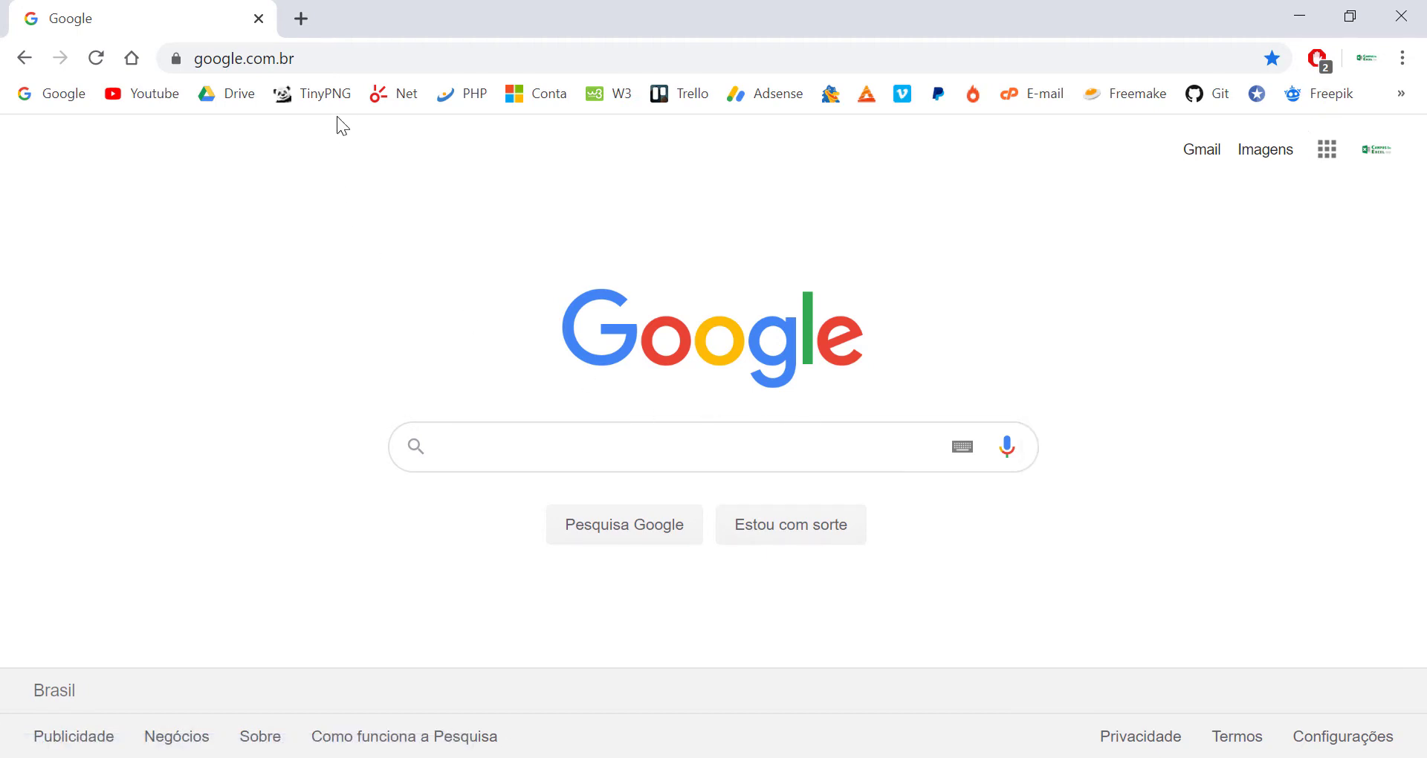
Create a blank spreadsheet by loading sheets.new from the address bar
{"action": "left_click", "coordinate": [316, 62]}
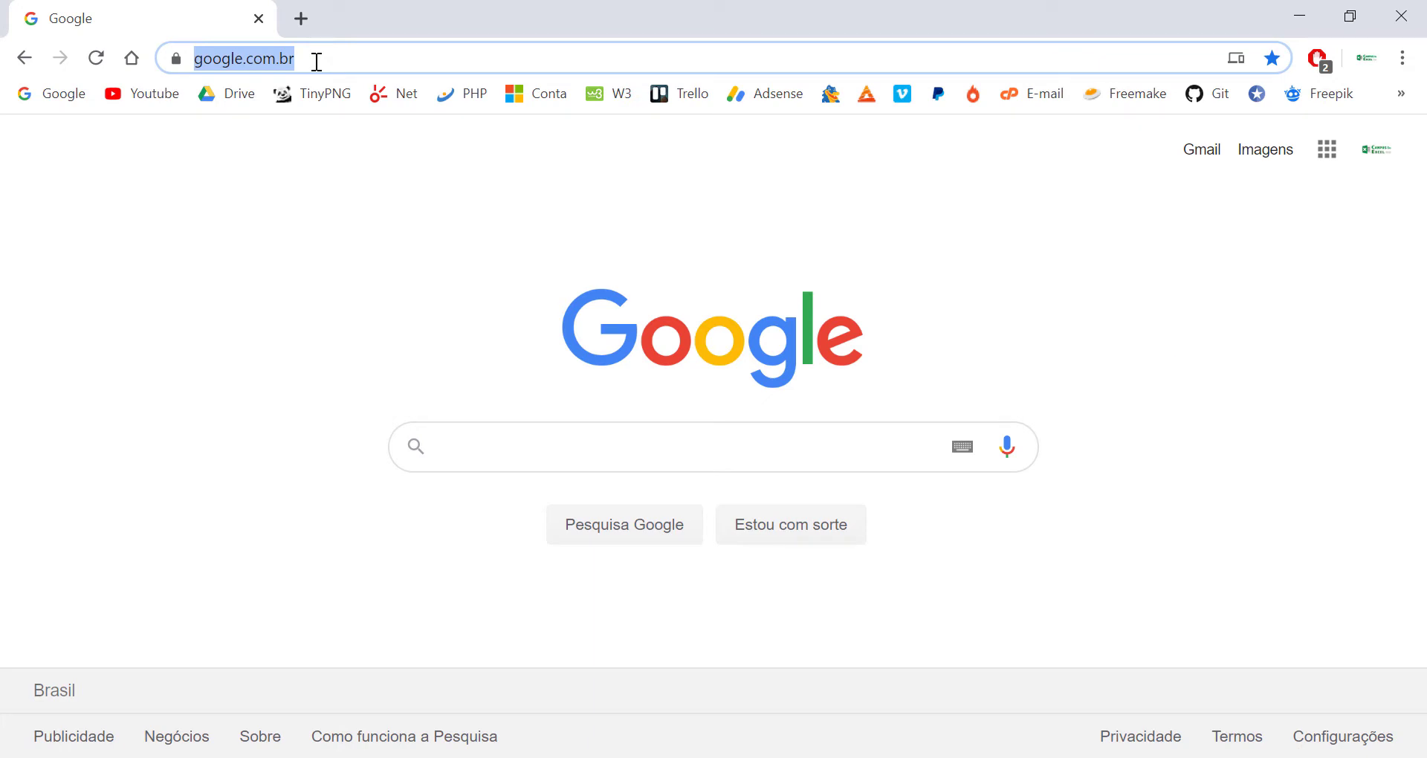
{"action": "type", "text": "sh"}
{"action": "key", "text": "Return"}
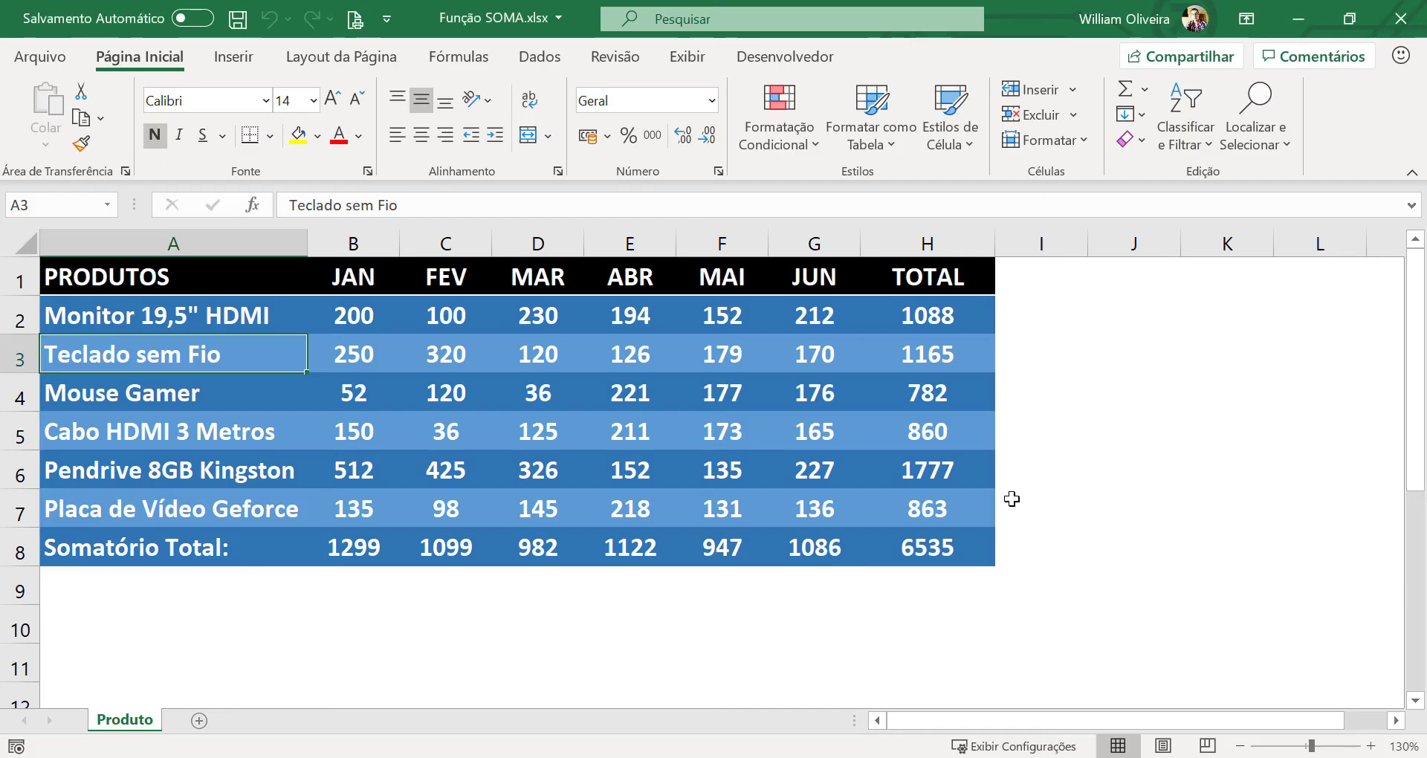
Restore and re-maximize the 'Função SOMA.xlsx' Excel window, then drag it off screen
{"action": "double_click", "coordinate": [1041, 28]}
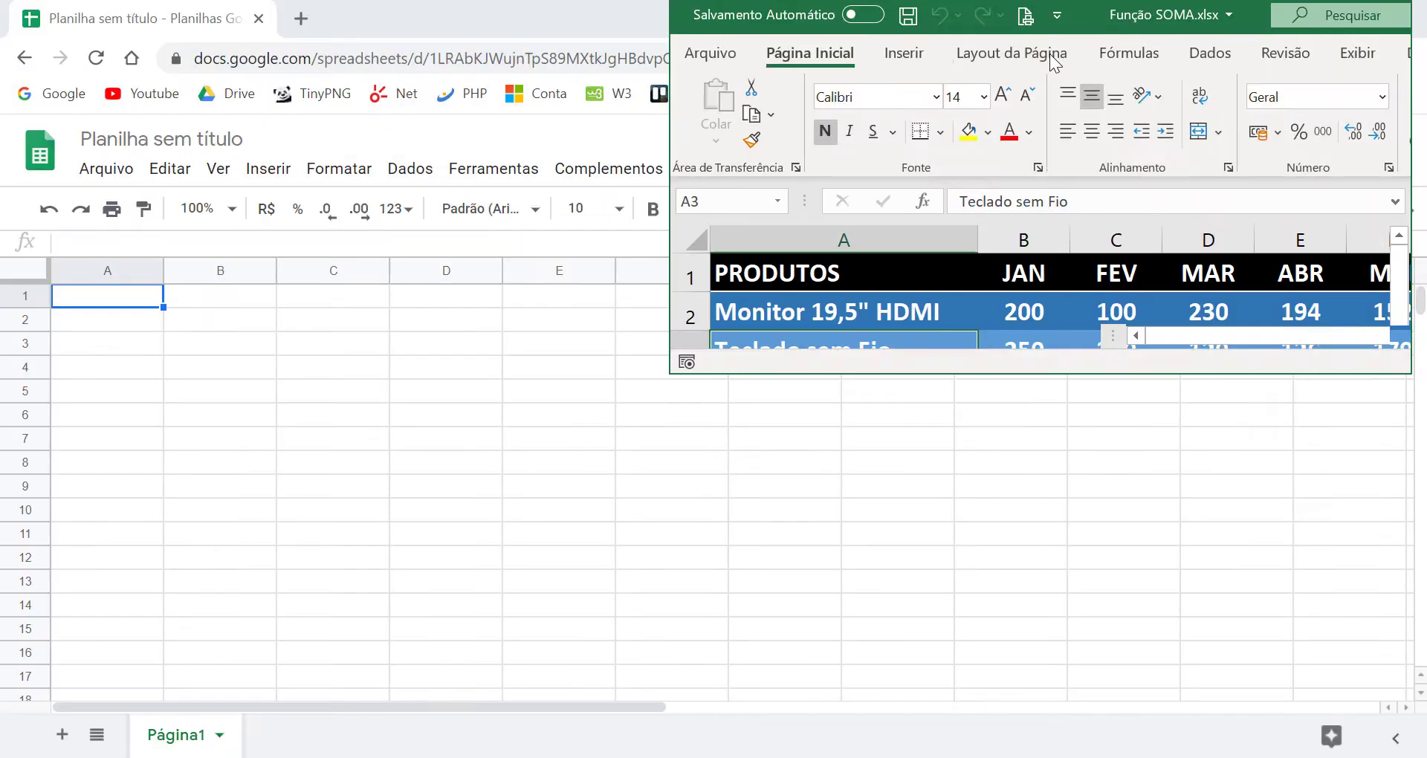
{"action": "left_click", "coordinate": [1342, 40]}
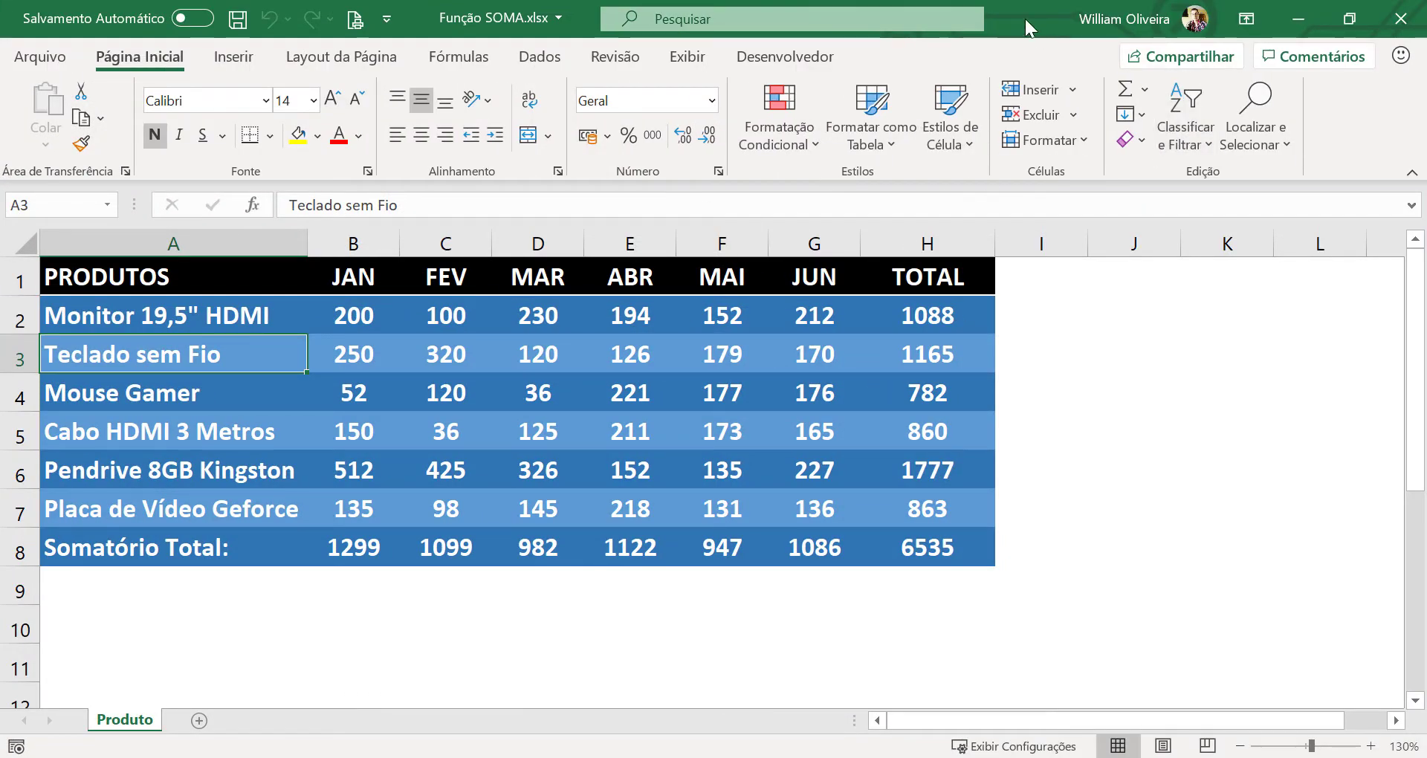
{"action": "left_click_drag", "start_coordinate": [1024, 20], "coordinate": [1426, 74]}
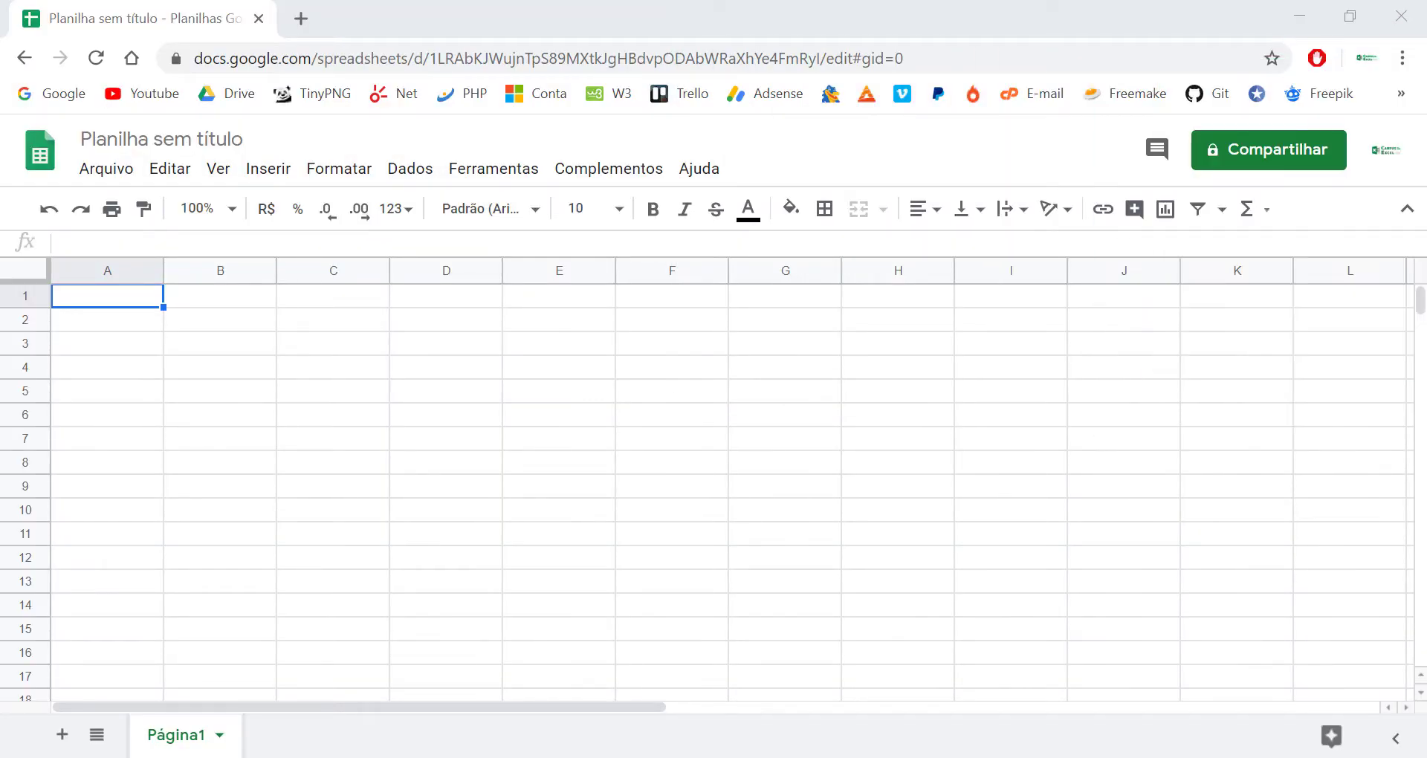
Enter the headers PRODUTO in A1 and JAN in B1
{"action": "left_click", "coordinate": [275, 361]}
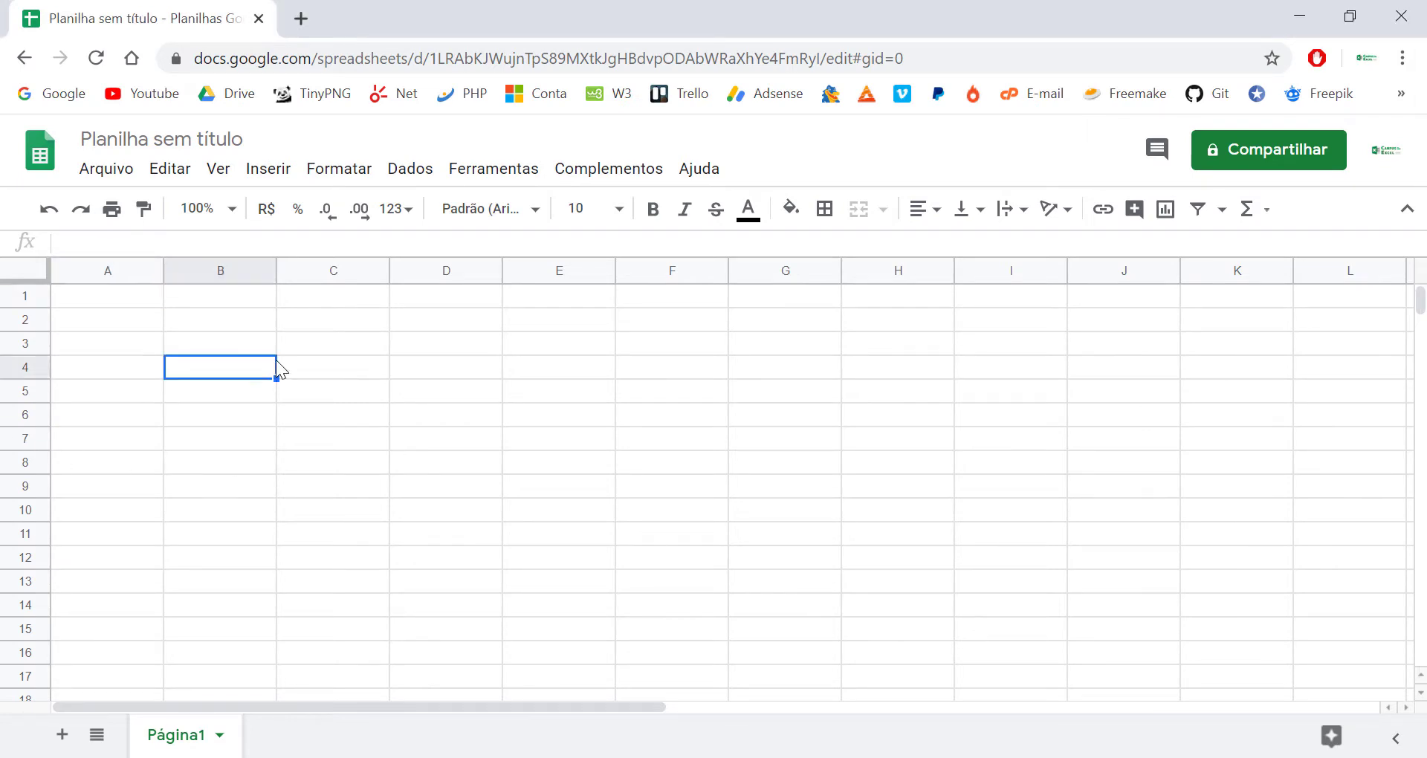
{"action": "left_click", "coordinate": [127, 299]}
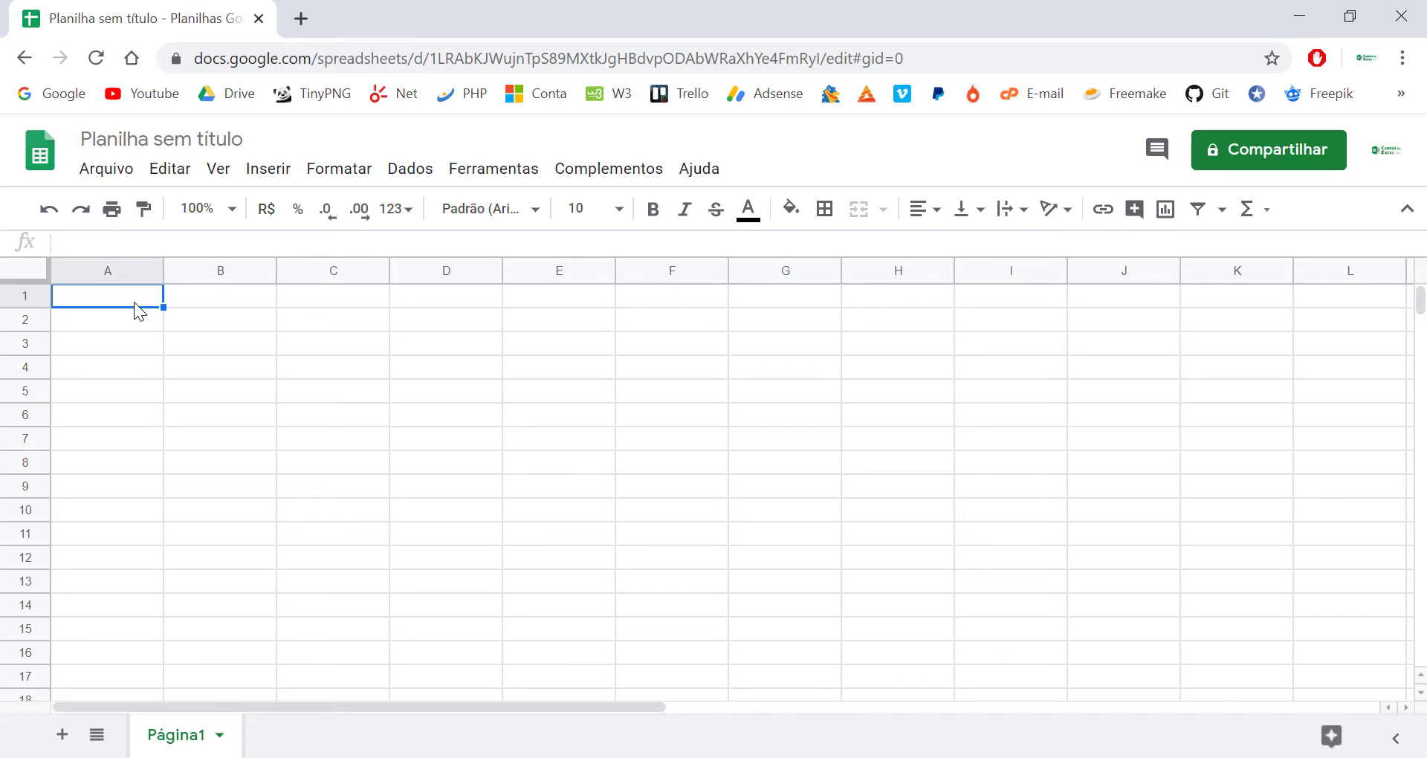
{"action": "type", "text": "P"}
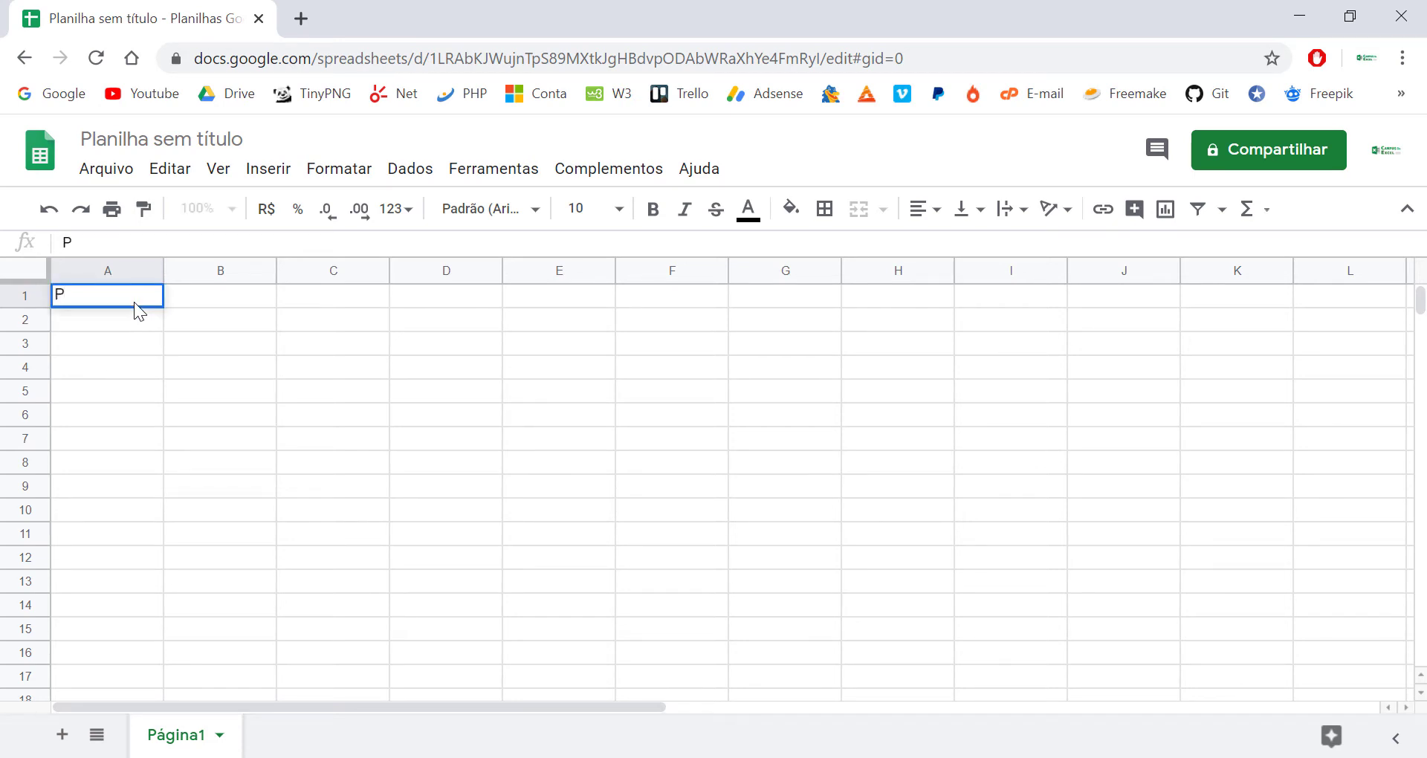
{"action": "type", "text": "ORD"}
{"action": "key", "text": "BackSpace"}
{"action": "key", "text": "BackSpace"}
{"action": "key", "text": "BackSpace"}
{"action": "type", "text": "RO"}
{"action": "type", "text": "DUYT"}
{"action": "key", "text": "BackSpace"}
{"action": "key", "text": "BackSpace"}
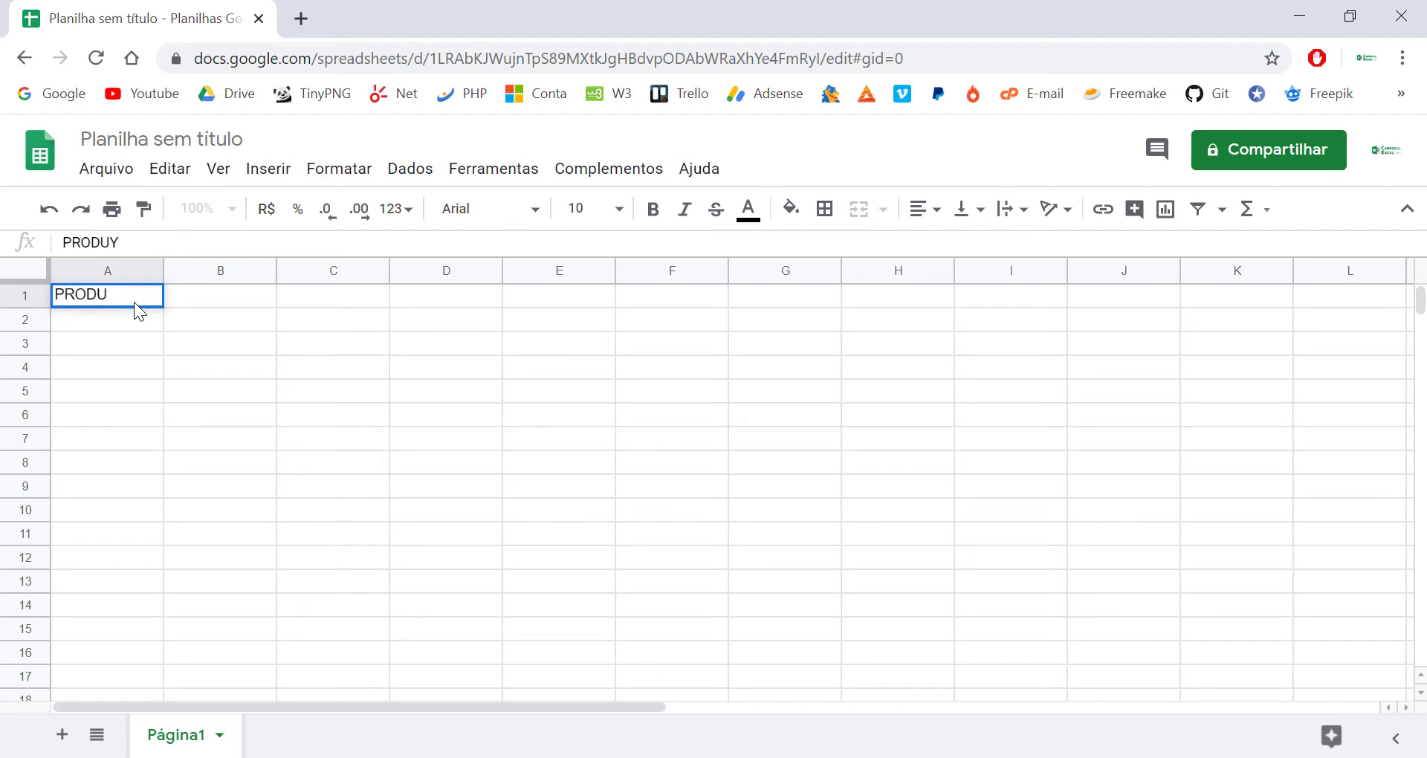
{"action": "type", "text": "TO"}
{"action": "key", "text": "Tab"}
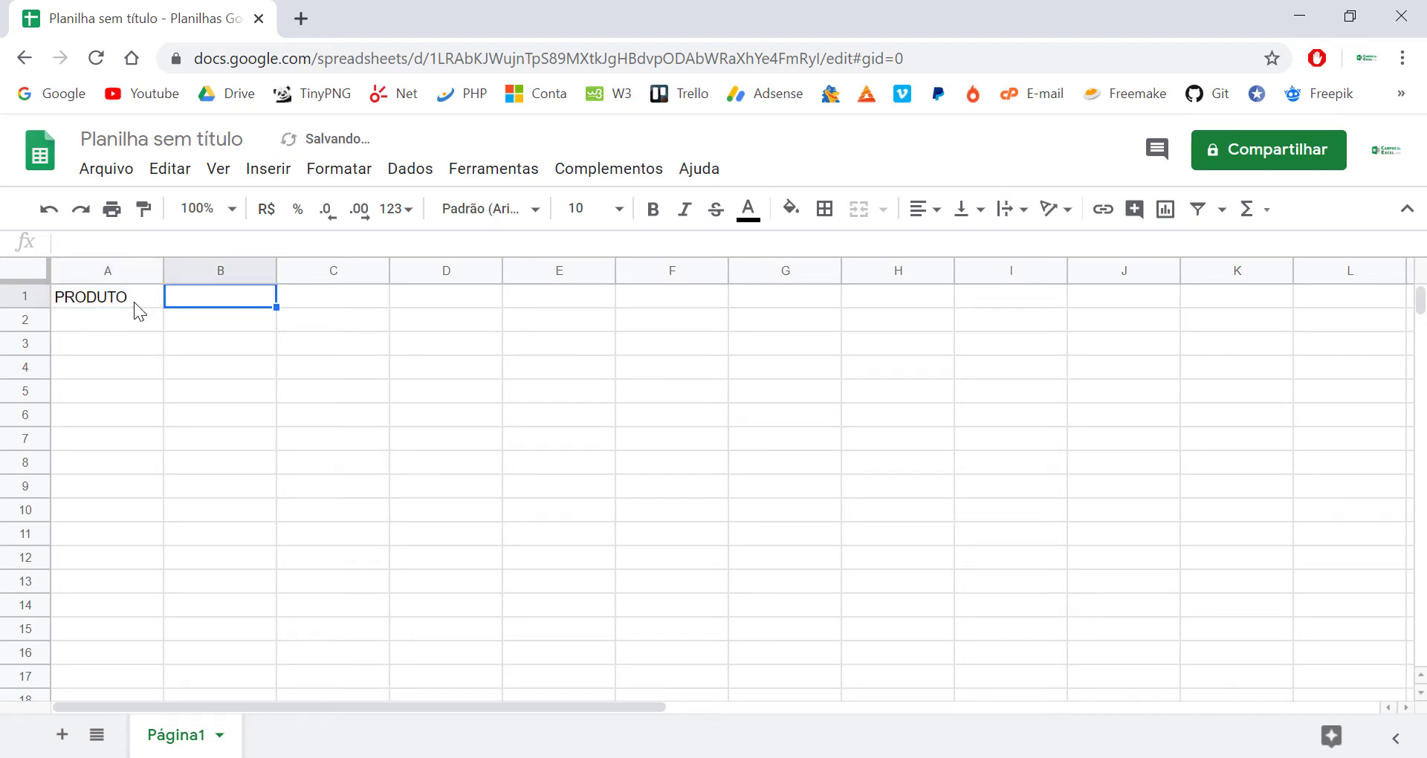
{"action": "type", "text": "JAN"}
{"action": "key", "text": "Tab"}
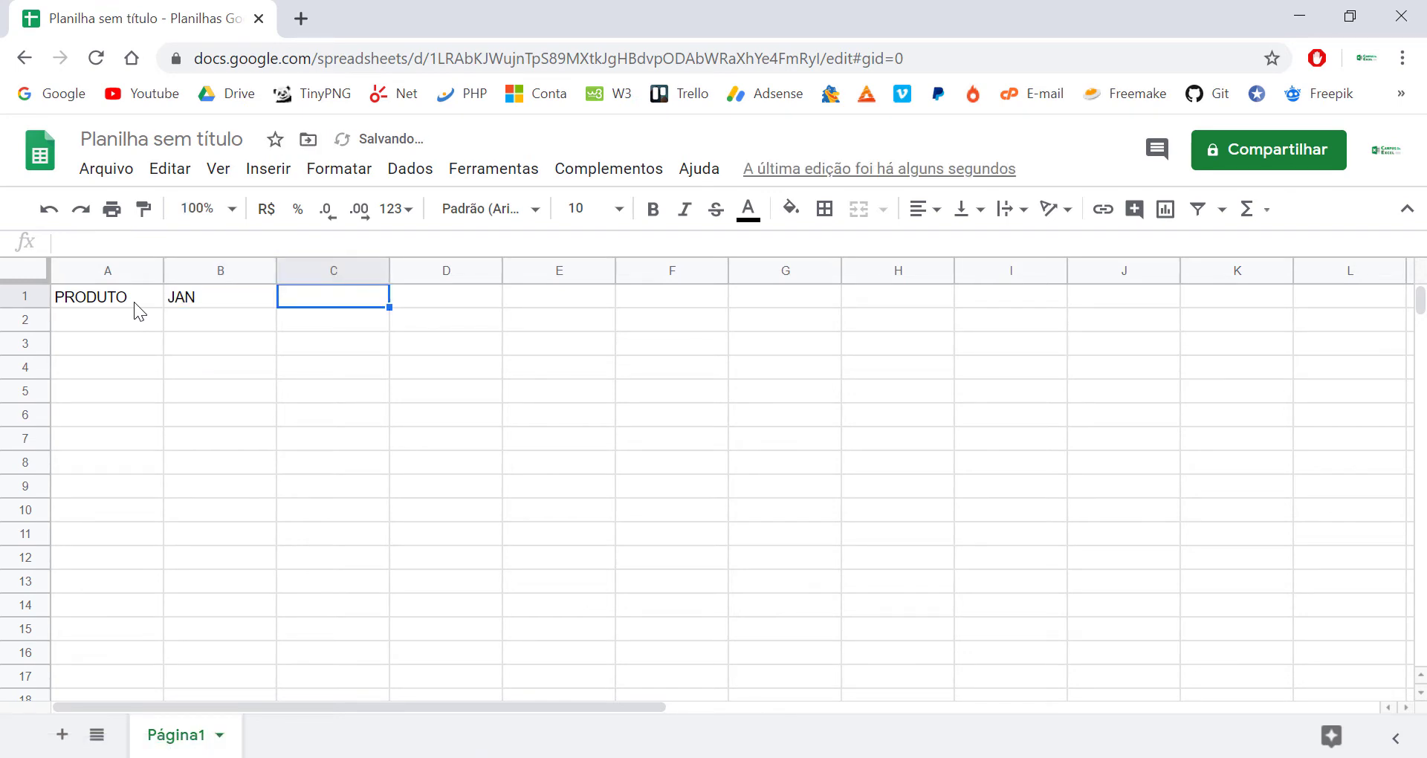
Fill C1:G1 with FEV, MAR, ABR, JUN and TOTAL, then type 'Monitor 19,5' in A2
{"action": "left_click", "coordinate": [190, 289]}
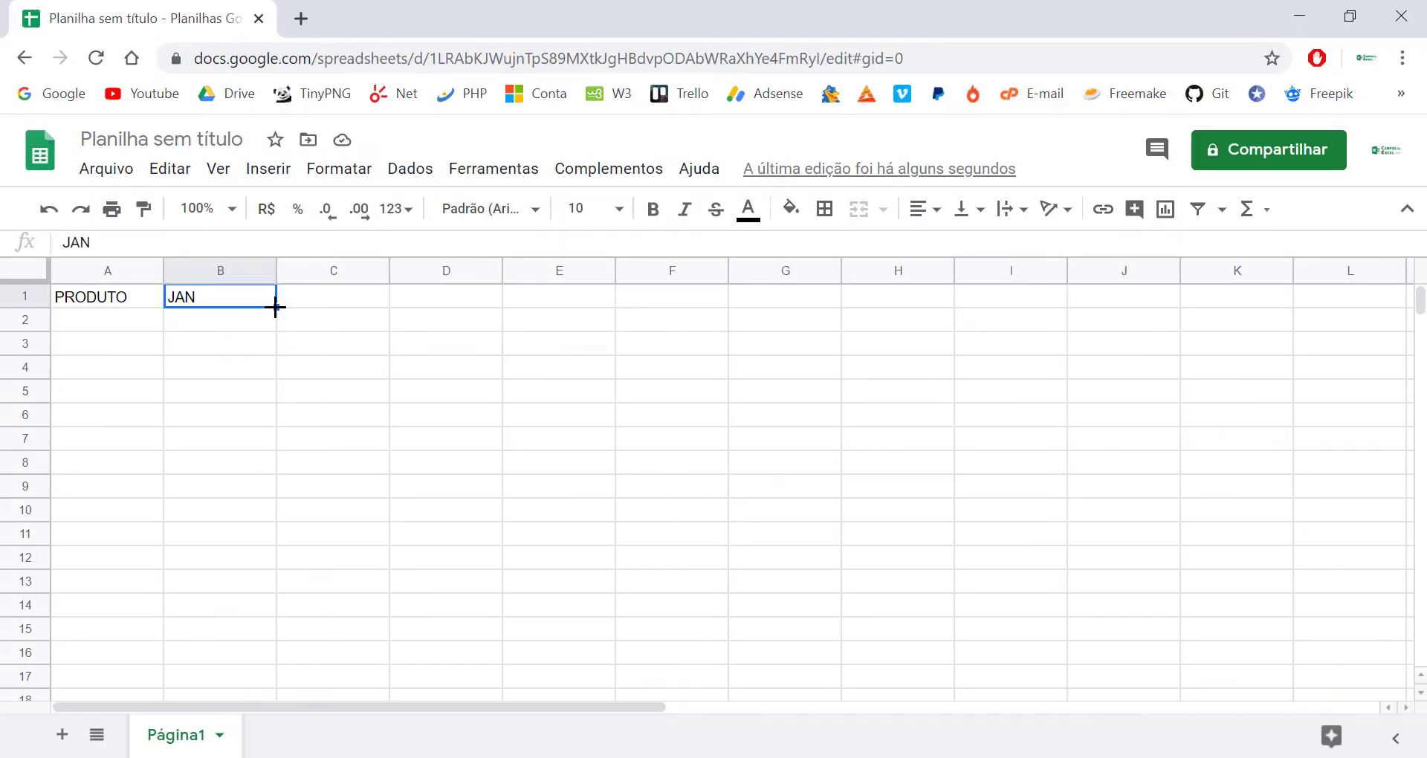
{"action": "left_click_drag", "start_coordinate": [275, 307], "coordinate": [547, 295]}
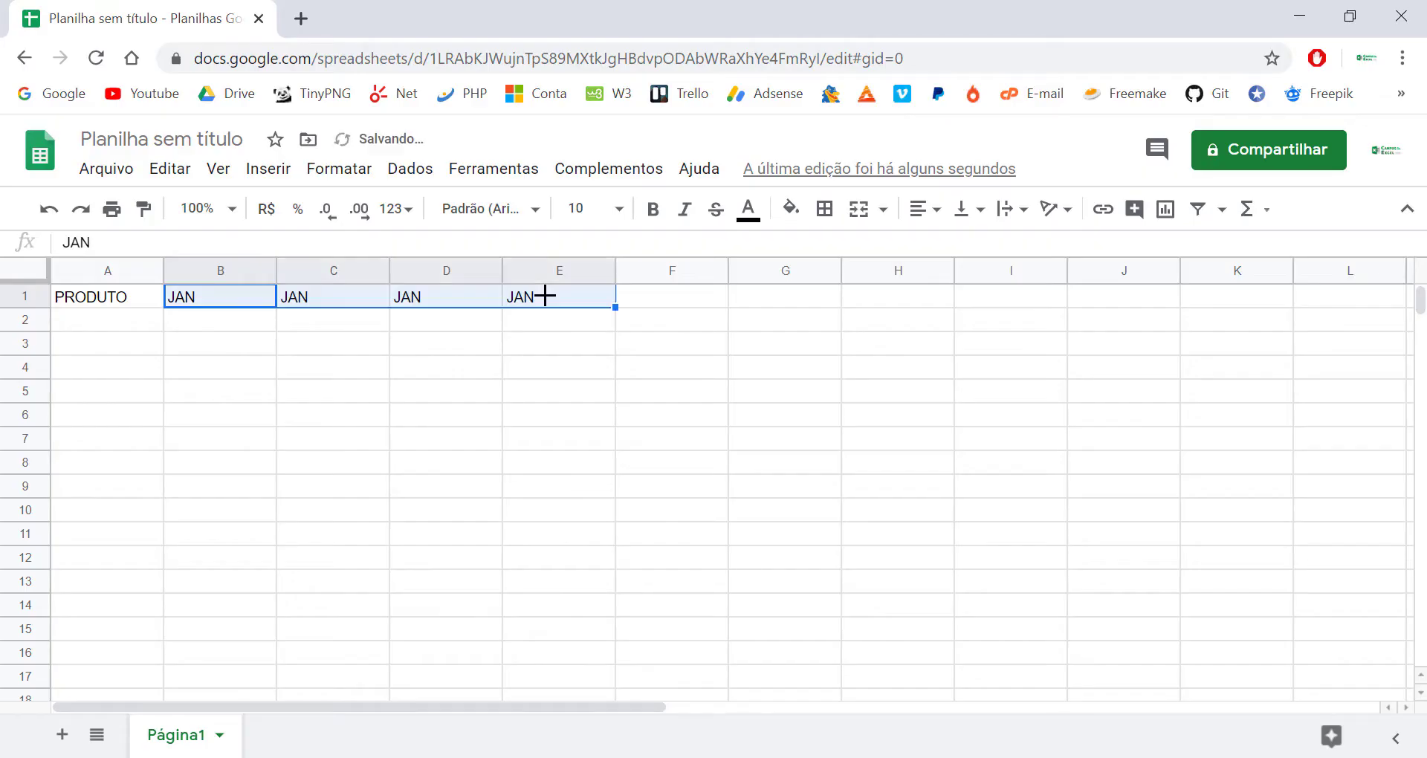
{"action": "left_click", "coordinate": [366, 316]}
{"action": "key", "text": "Up"}
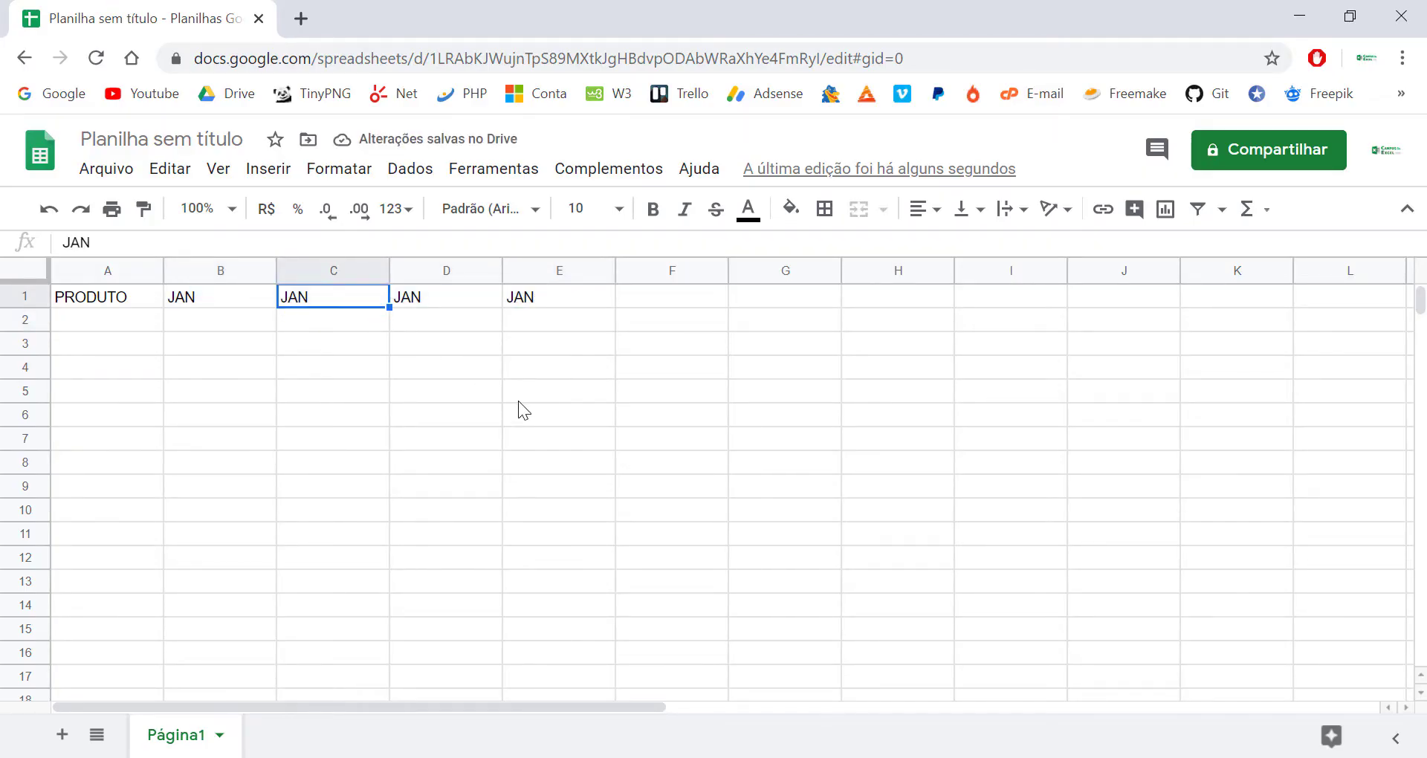
{"action": "type", "text": "FEV"}
{"action": "key", "text": "Tab"}
{"action": "type", "text": "MAR"}
{"action": "key", "text": "Tab"}
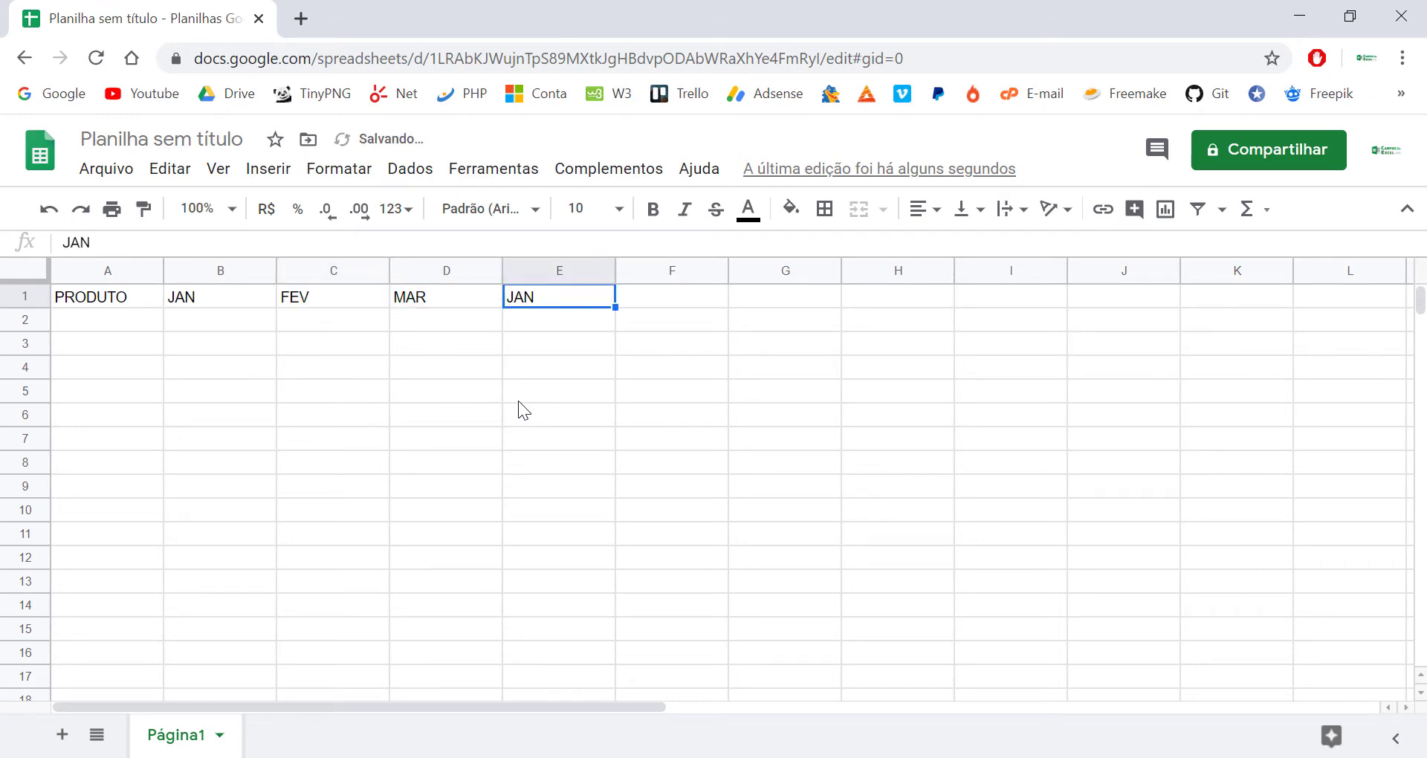
{"action": "type", "text": "ABR"}
{"action": "key", "text": "Tab"}
{"action": "type", "text": "JUN"}
{"action": "key", "text": "Tab"}
{"action": "type", "text": "T"}
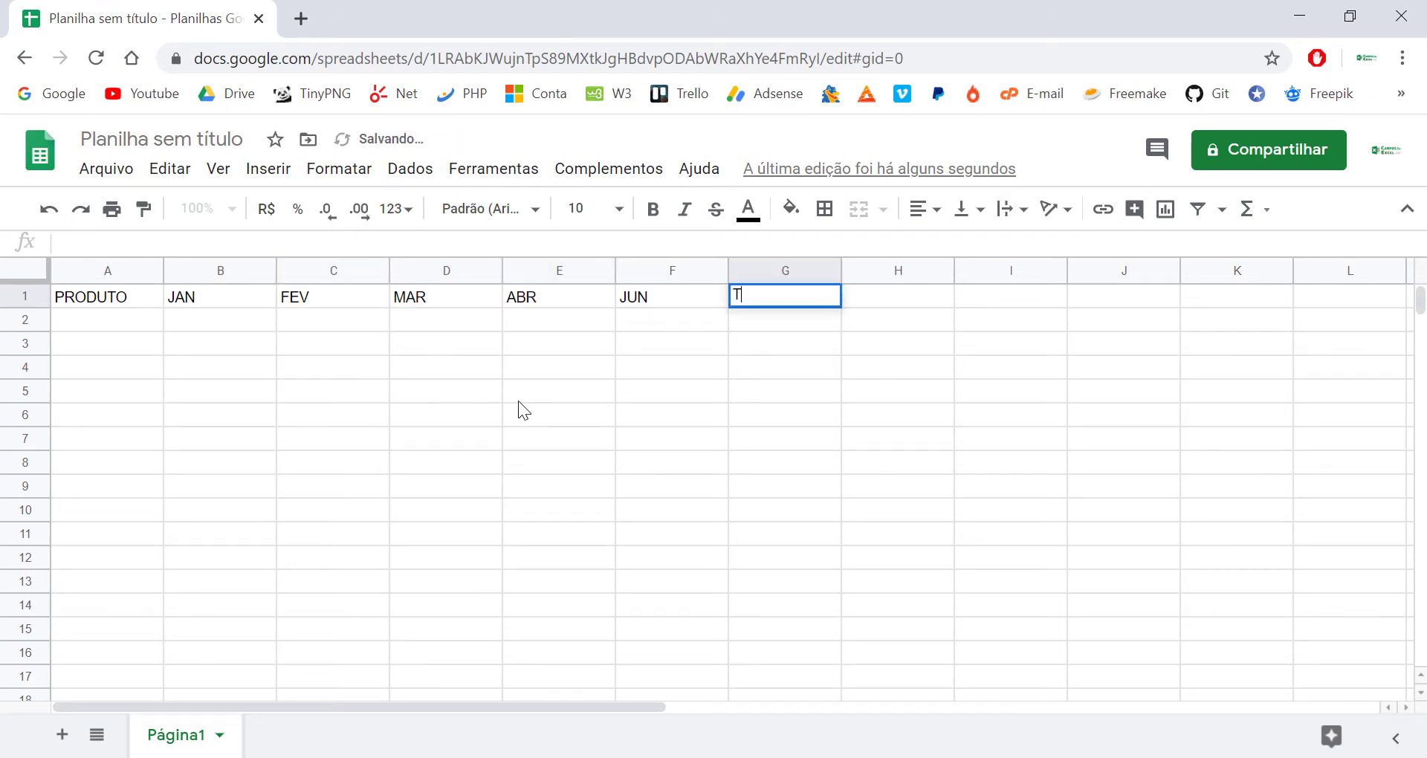
{"action": "type", "text": "OTAL"}
{"action": "left_click", "coordinate": [115, 318]}
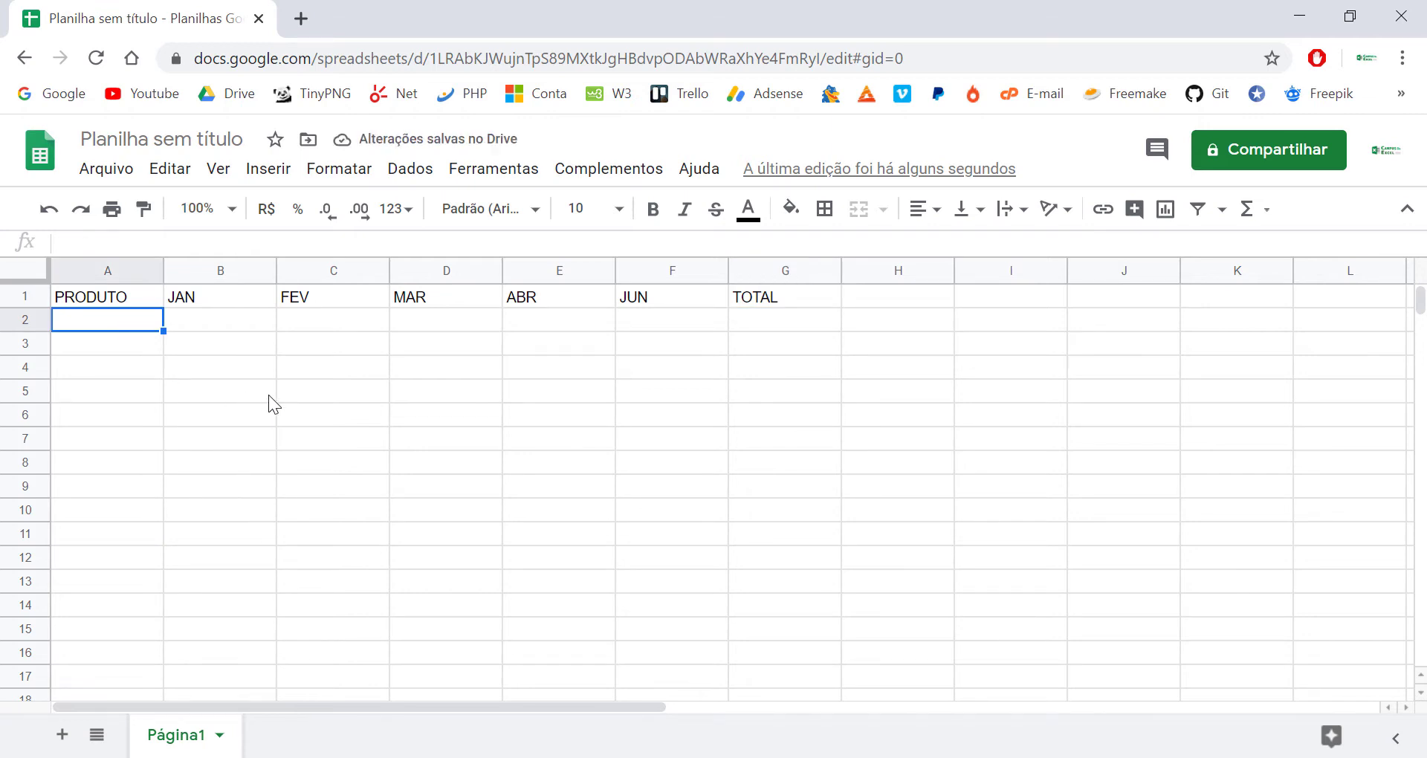
{"action": "type", "text": "Monitor 19,5"}
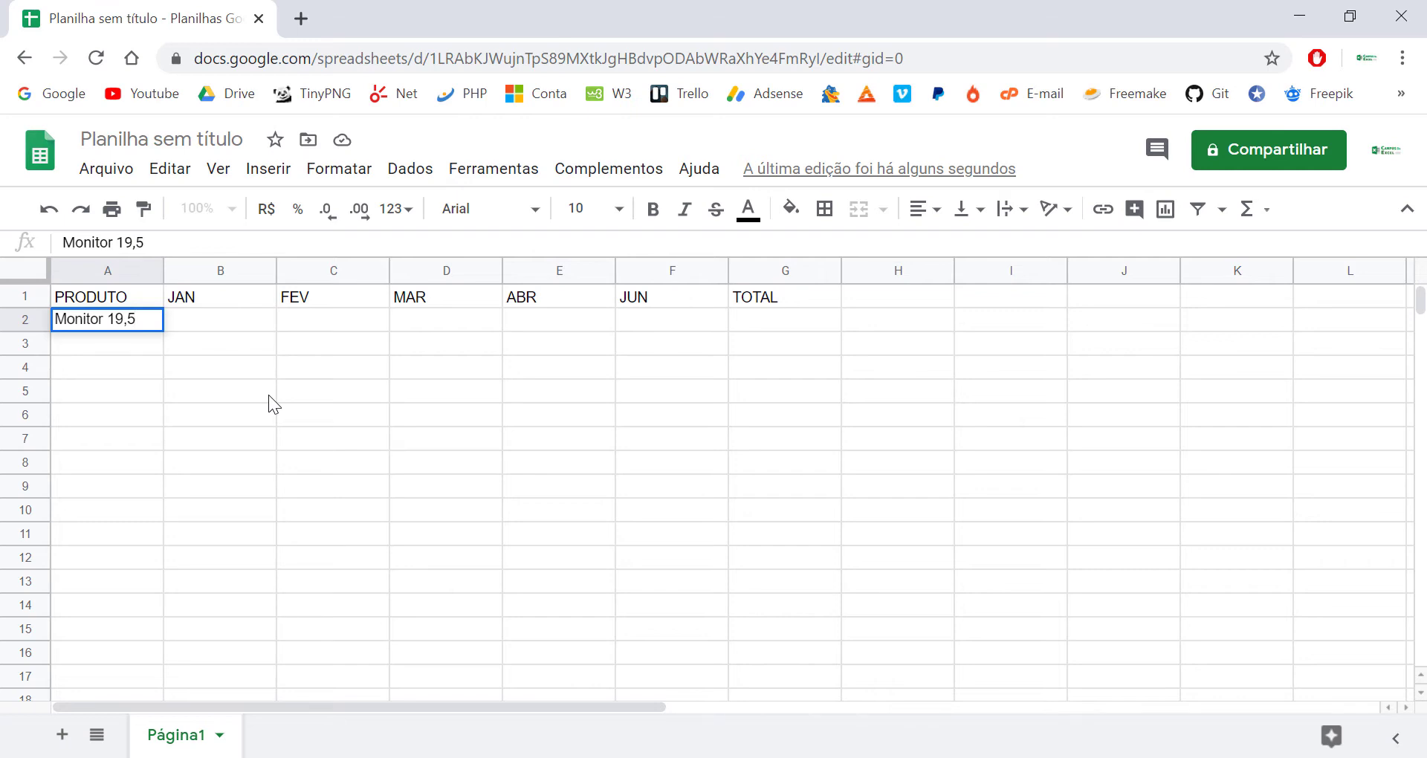
Complete 'Monitor 19,5 HDMI' and add Teclado sem Fio and Mouse Gamer below it
{"action": "type", "text": " HDMI"}
{"action": "key", "text": "Return"}
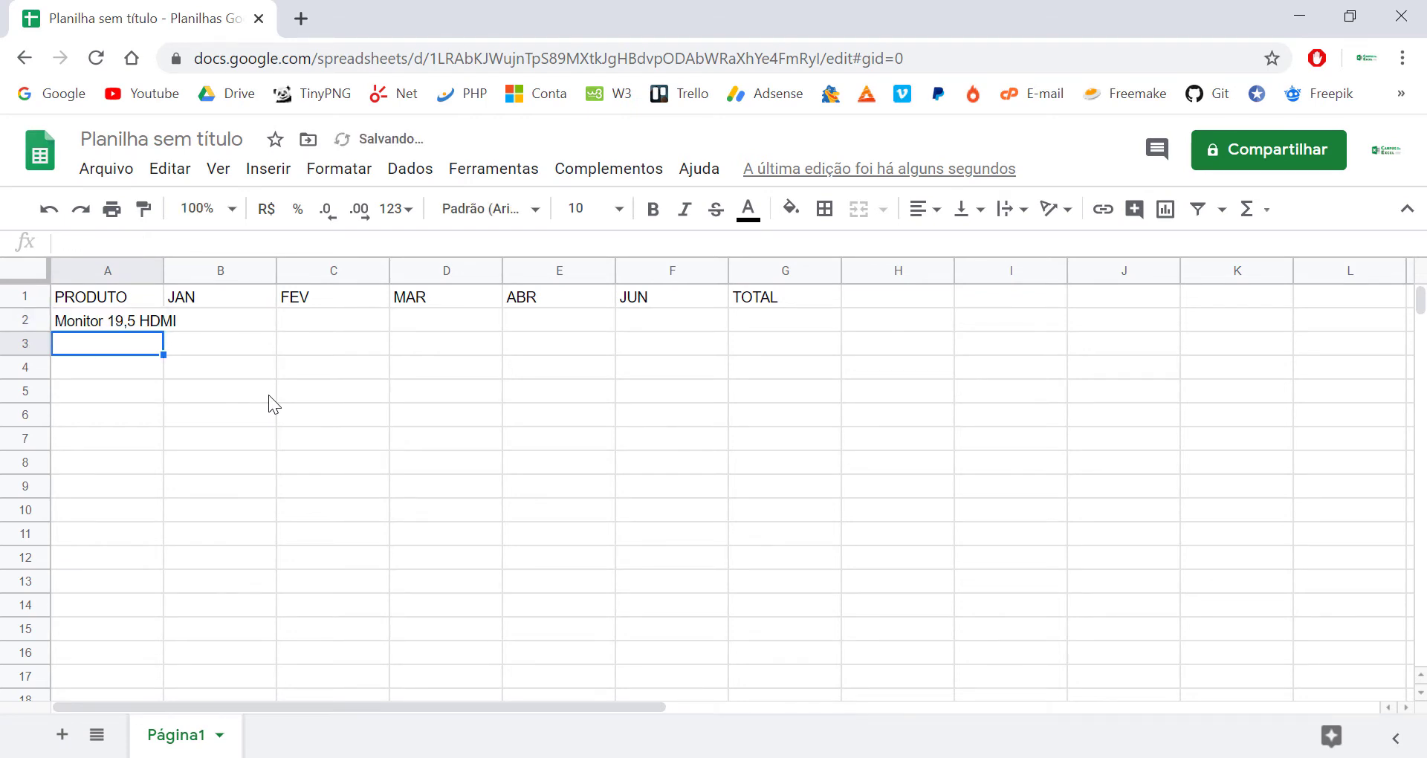
{"action": "type", "text": "Teclado"}
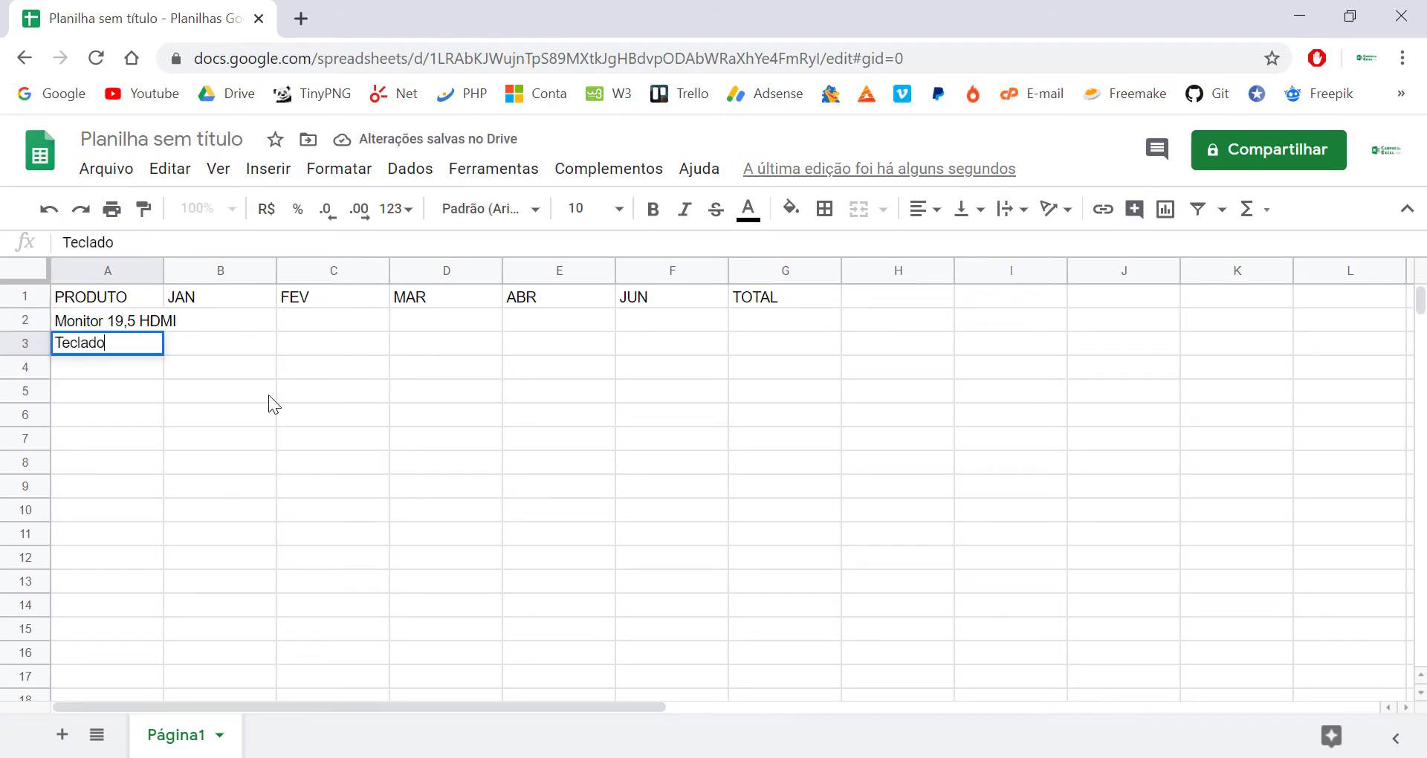
{"action": "type", "text": " sem Fio"}
{"action": "key", "text": "Return"}
{"action": "type", "text": "Mouse Gamer"}
{"action": "key", "text": "Return"}
Add Cabo HDMI 3 Metros, Pedrive 8GB Kingston, Placa de Vídeo Geforce and the Somatória Total: label
{"action": "type", "text": "Cabo "}
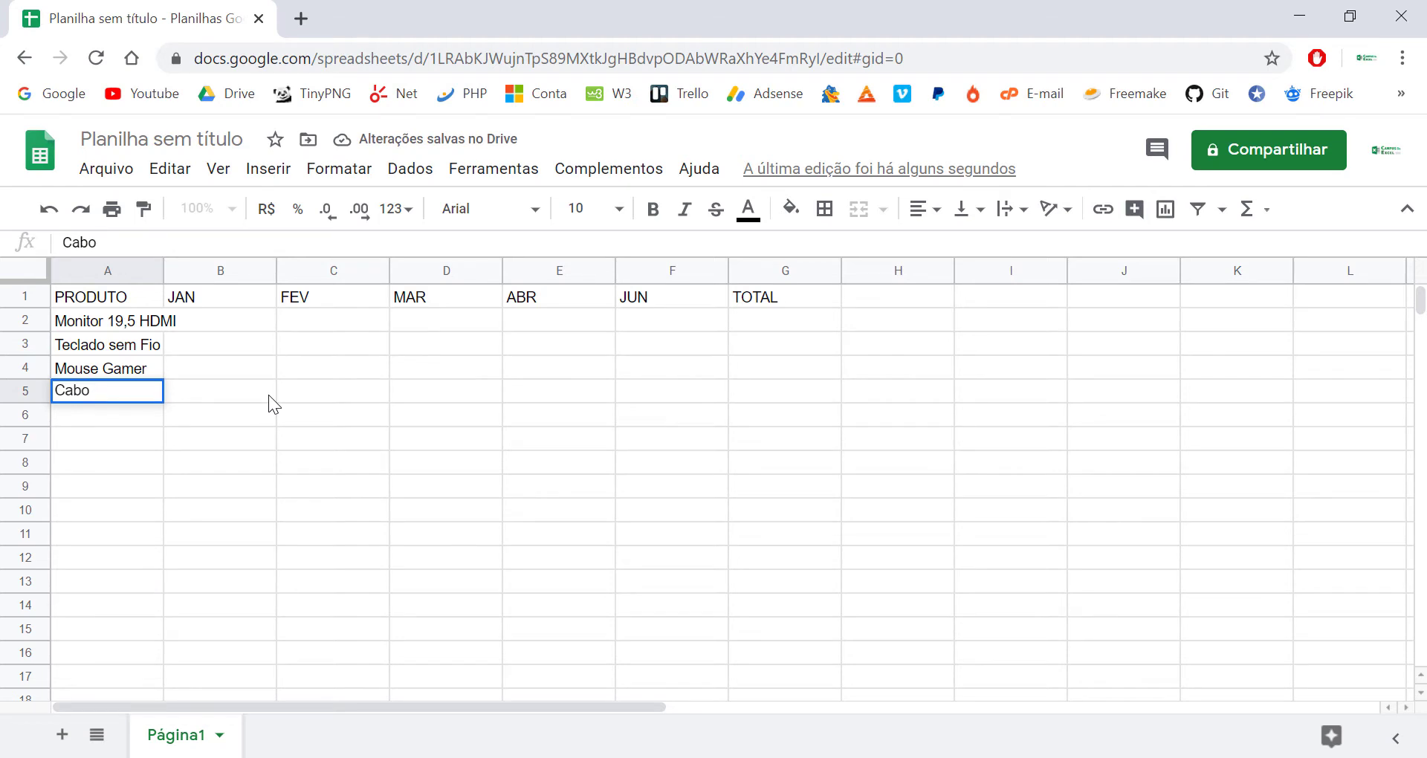
{"action": "type", "text": "HDMI 3 Metros"}
{"action": "key", "text": "Return"}
{"action": "type", "text": "Pe"}
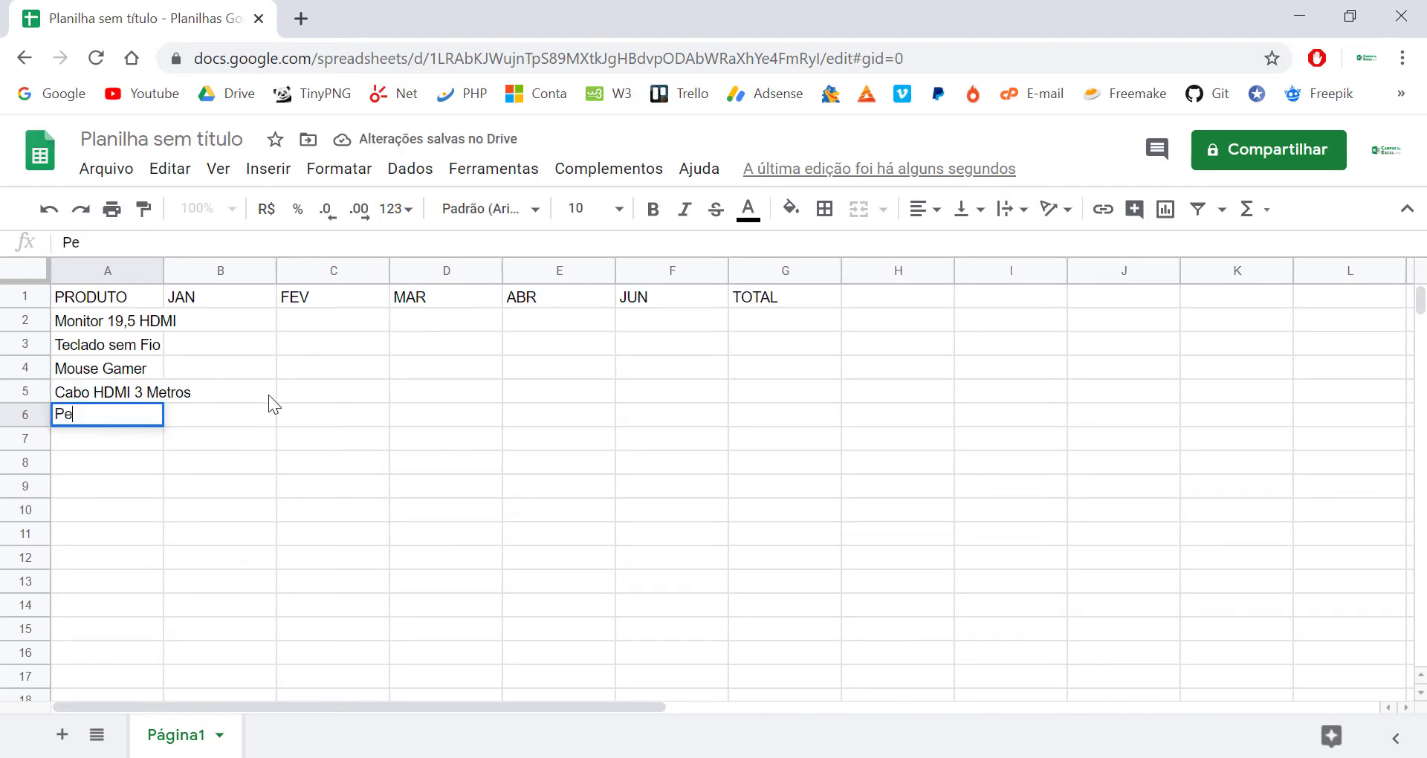
{"action": "type", "text": "drive 8GB Kingston"}
{"action": "key", "text": "Return"}
{"action": "type", "text": "Placa de Vídeo Geforce"}
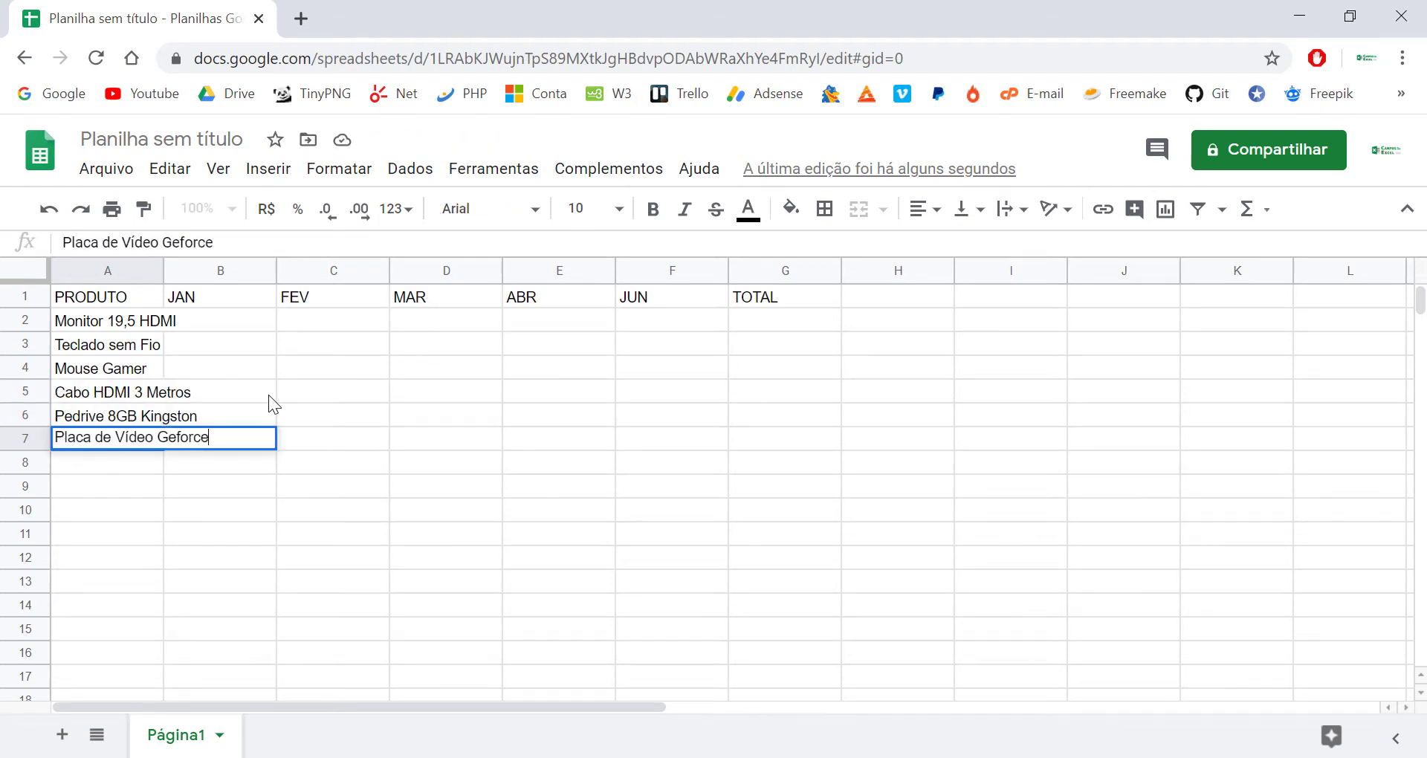
{"action": "key", "text": "Return"}
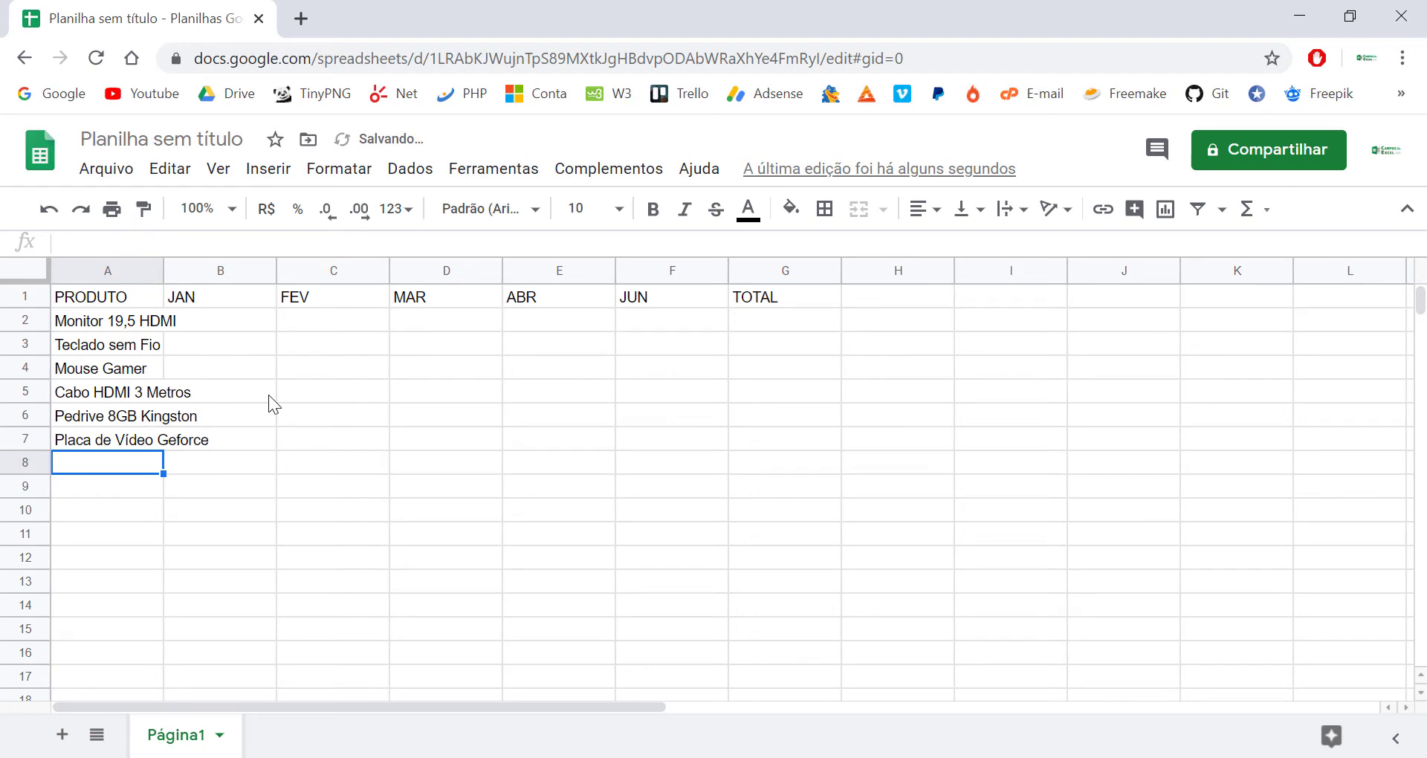
{"action": "type", "text": "Somatória Tot"}
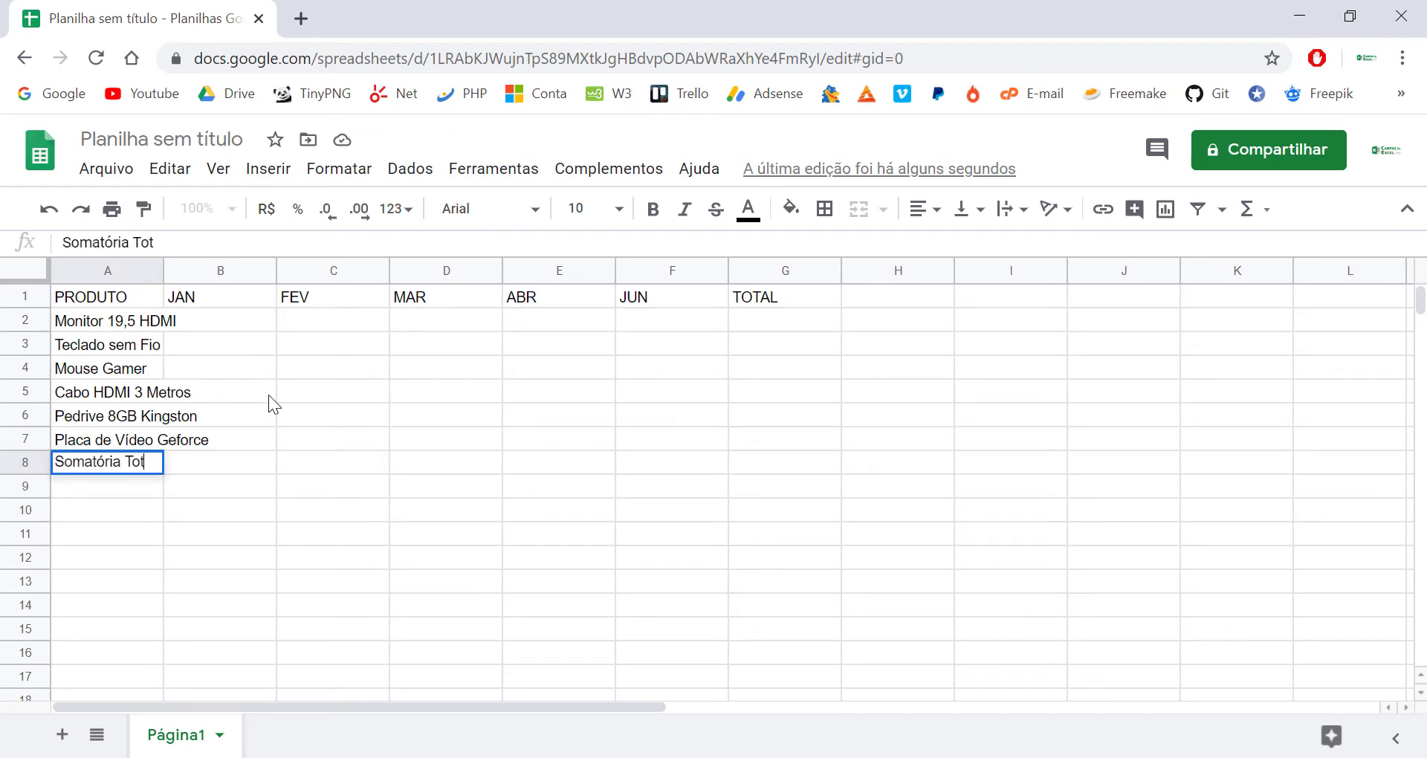
{"action": "type", "text": "al:"}
{"action": "left_click", "coordinate": [266, 396]}
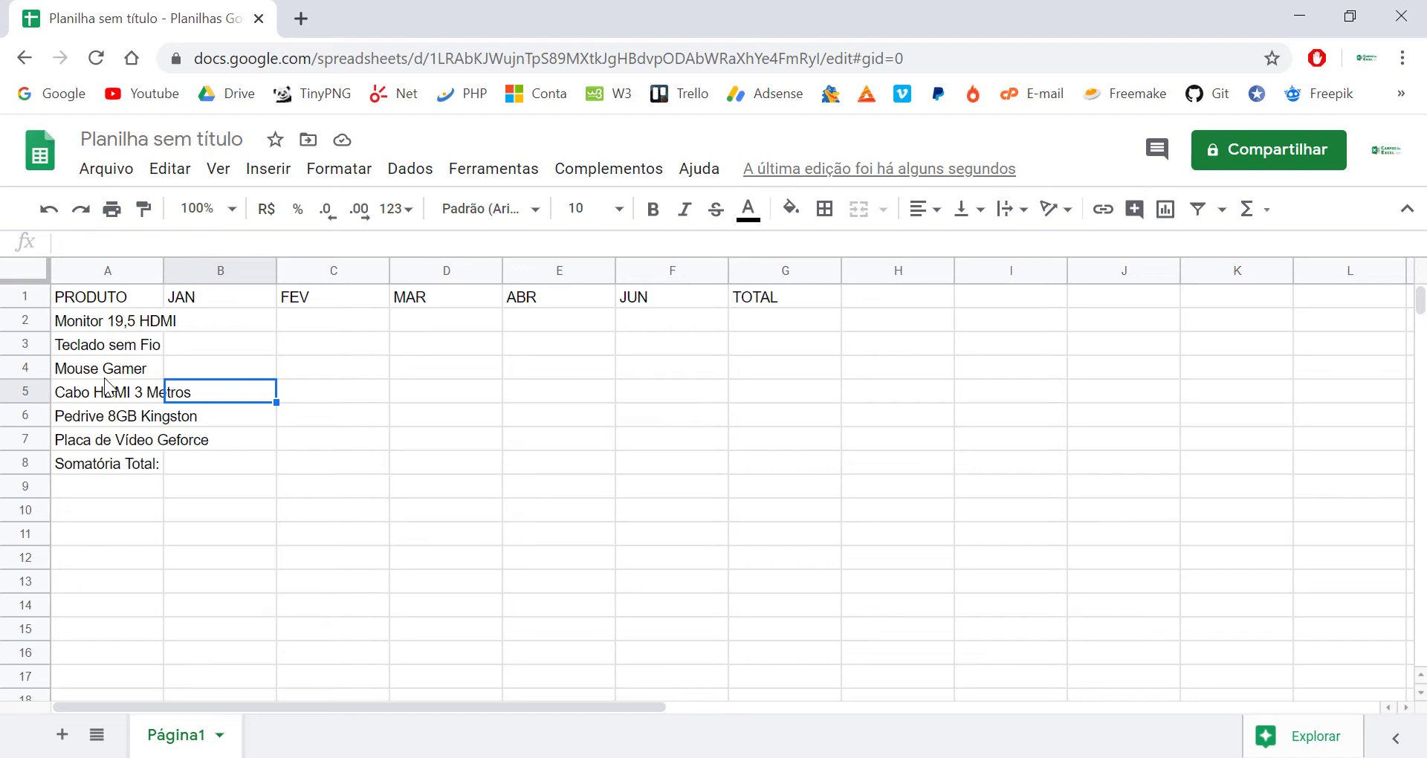
Resize column A with Redimensionar coluna set to Ajustar aos dados
{"action": "left_click", "coordinate": [108, 270]}
{"action": "left_click", "coordinate": [232, 372]}
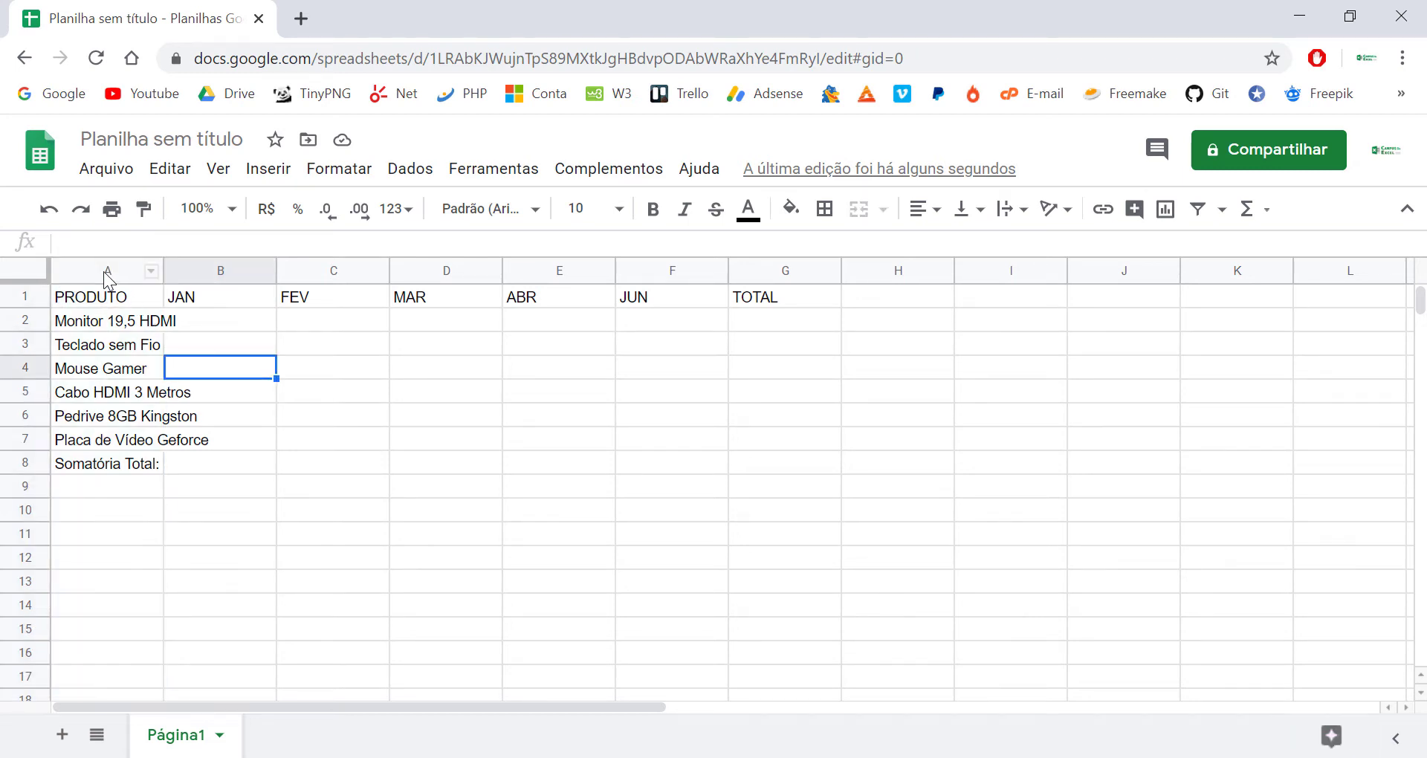
{"action": "left_click", "coordinate": [106, 267]}
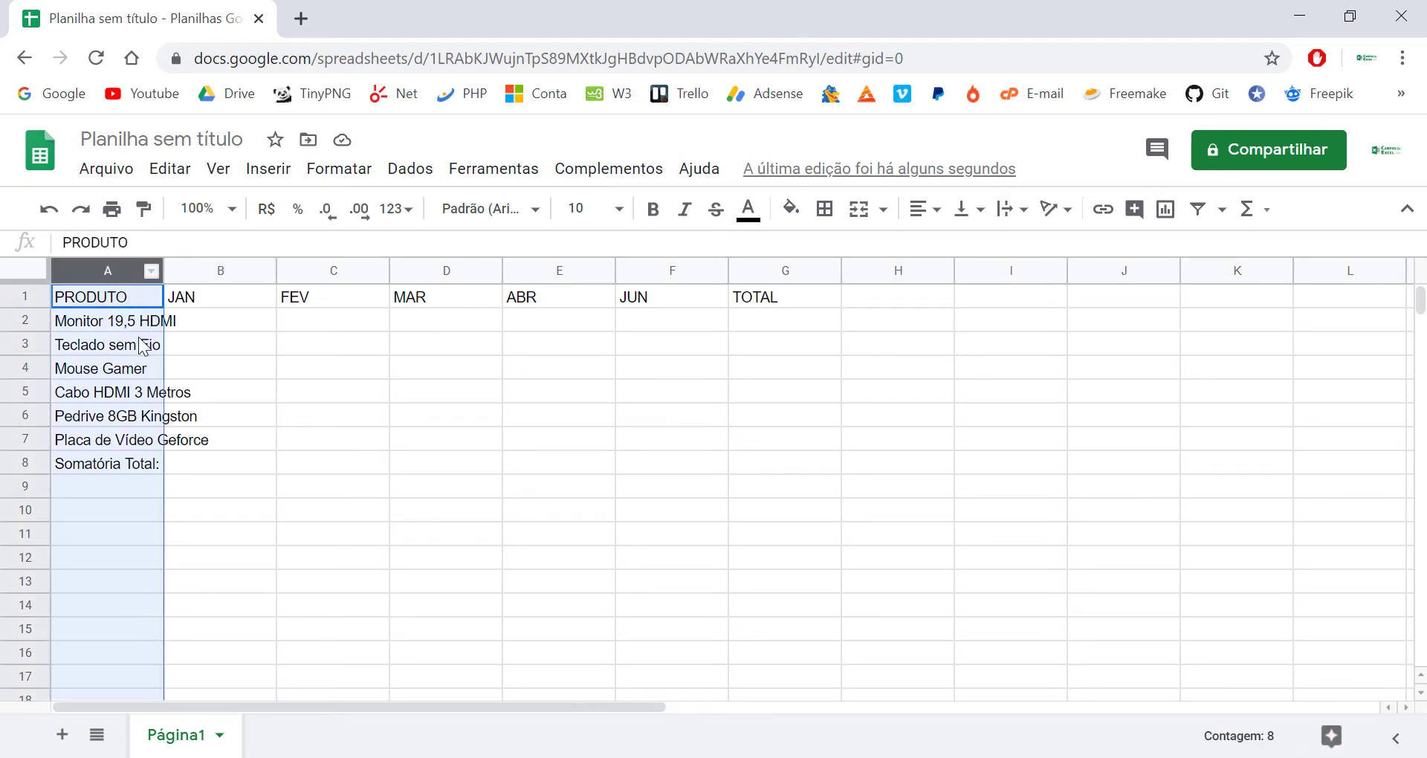
{"action": "left_click", "coordinate": [186, 344]}
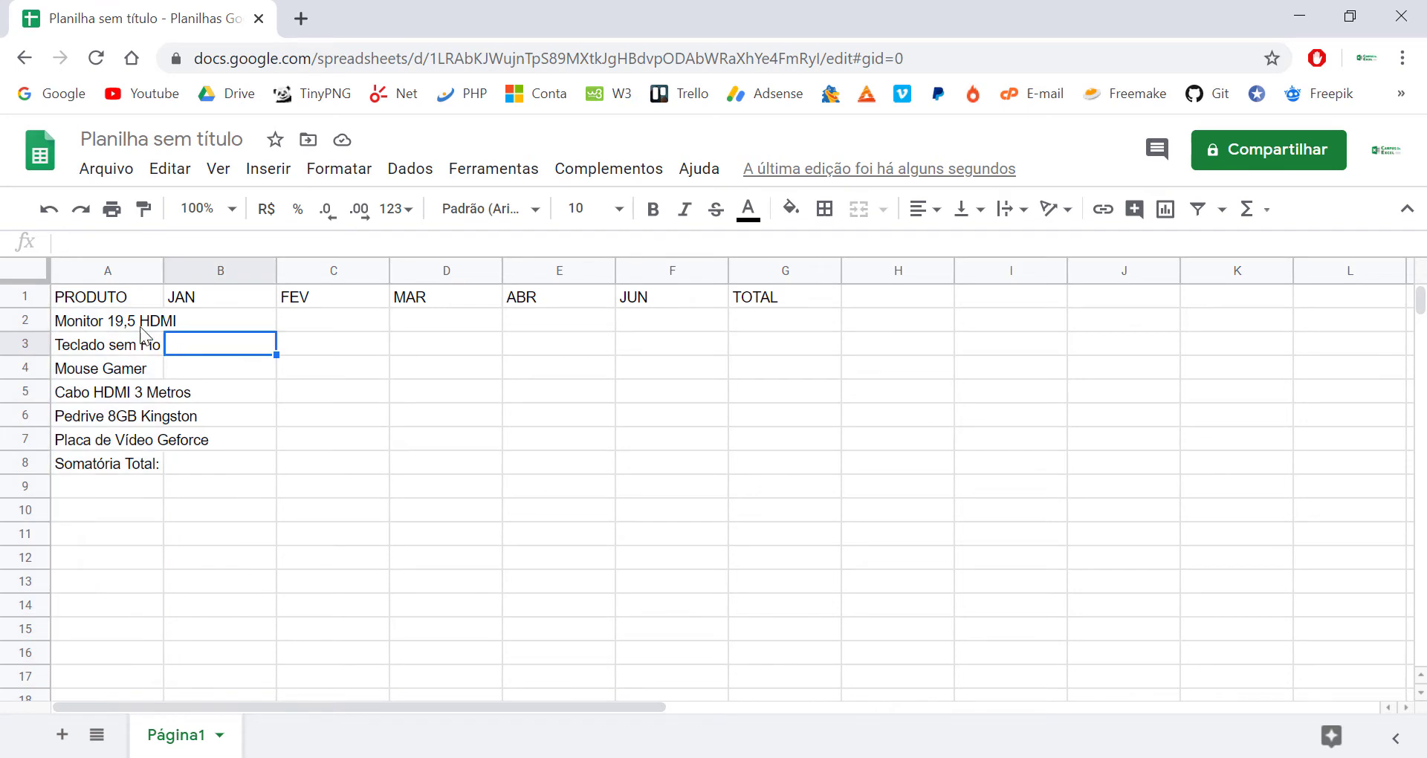
{"action": "left_click", "coordinate": [104, 269]}
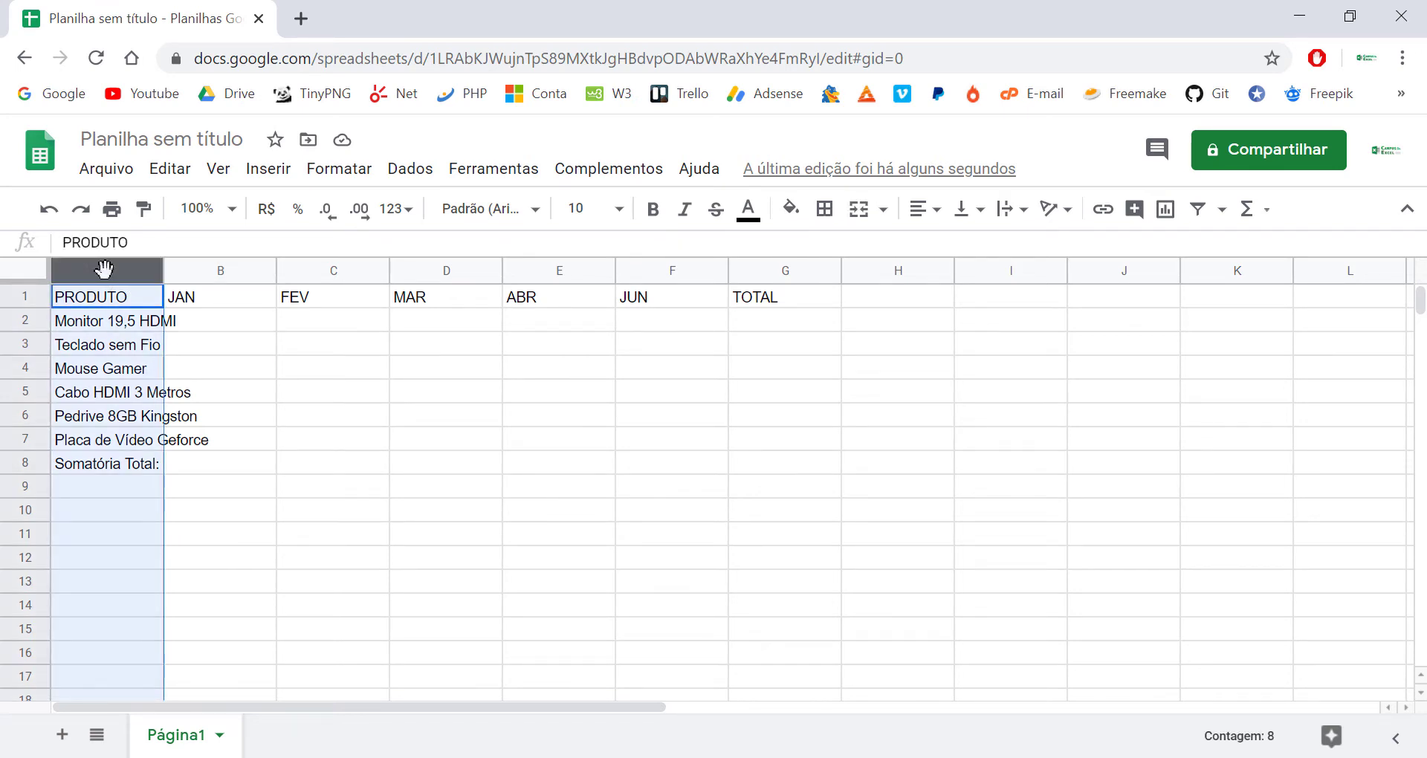
{"action": "right_click", "coordinate": [104, 269]}
{"action": "left_click", "coordinate": [260, 550]}
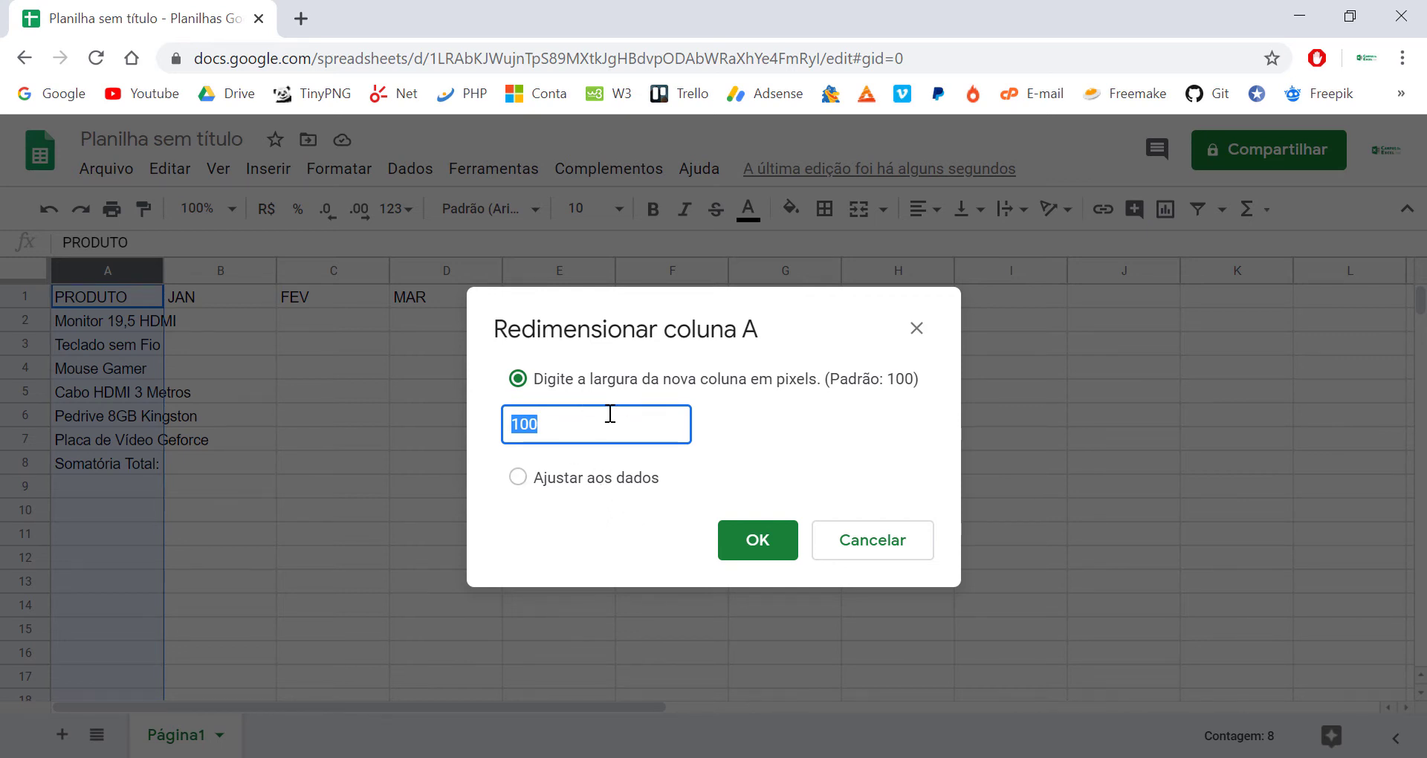
{"action": "left_click", "coordinate": [532, 484]}
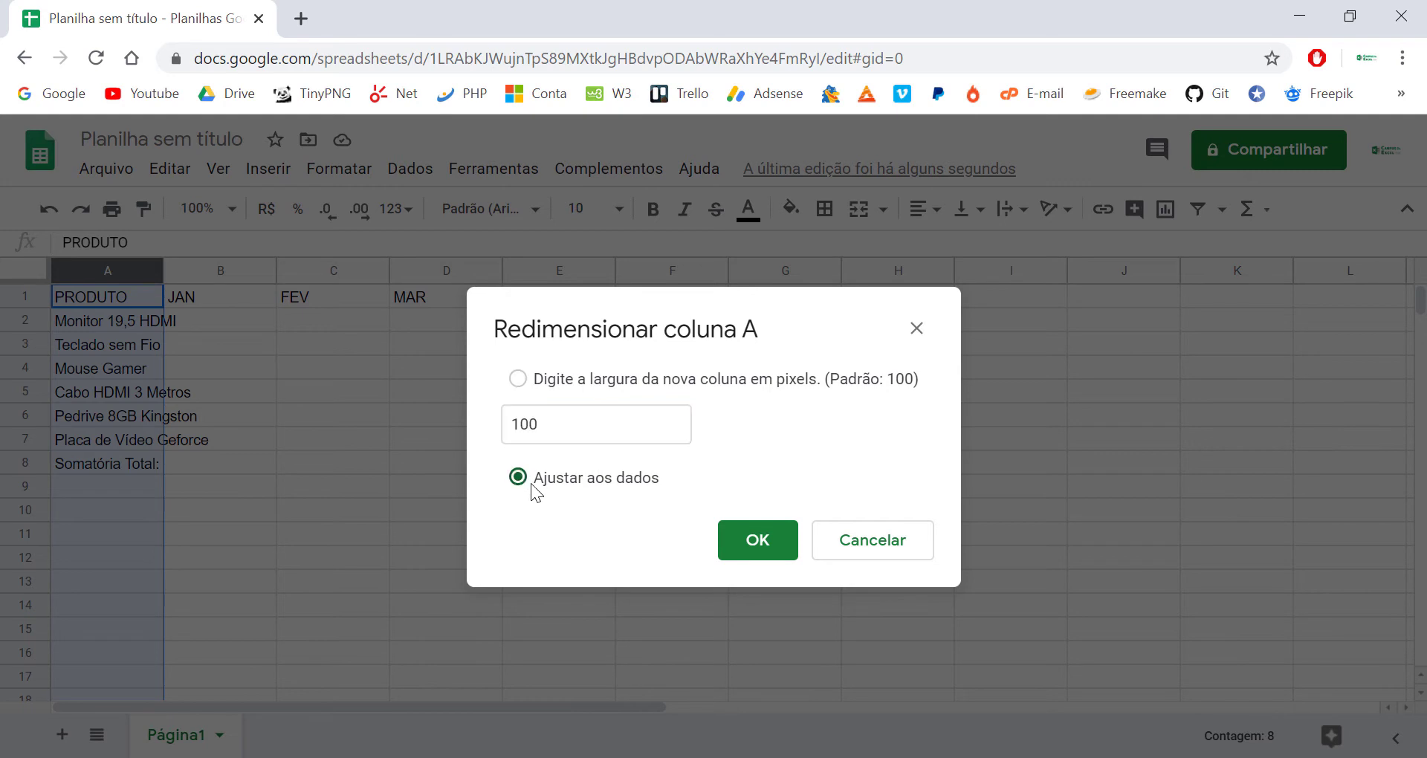
{"action": "left_click", "coordinate": [752, 546]}
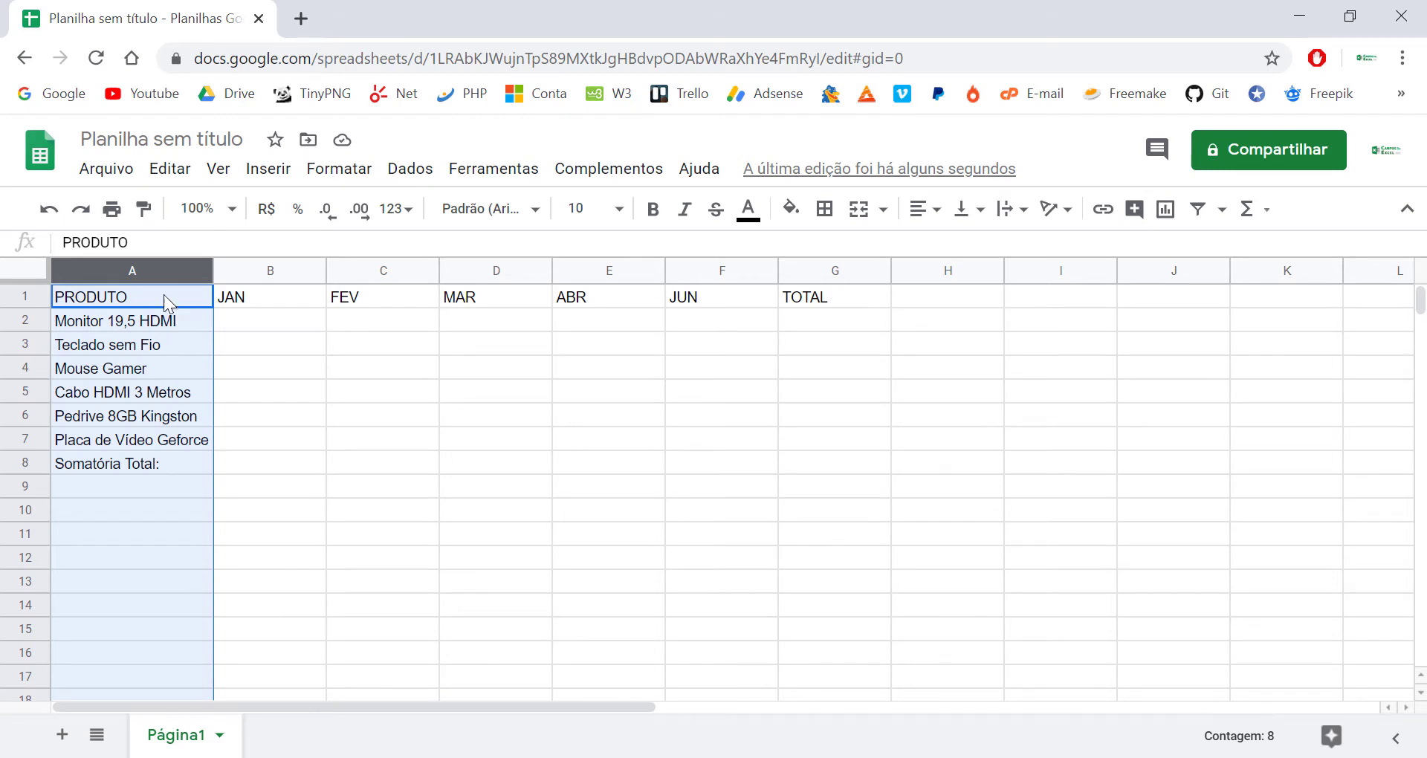
Auto-fit column A at its border so Placa de Vídeo Geforce shows in full
{"action": "left_click", "coordinate": [148, 327]}
{"action": "left_click", "coordinate": [175, 272]}
{"action": "left_click_drag", "start_coordinate": [204, 275], "coordinate": [198, 276]}
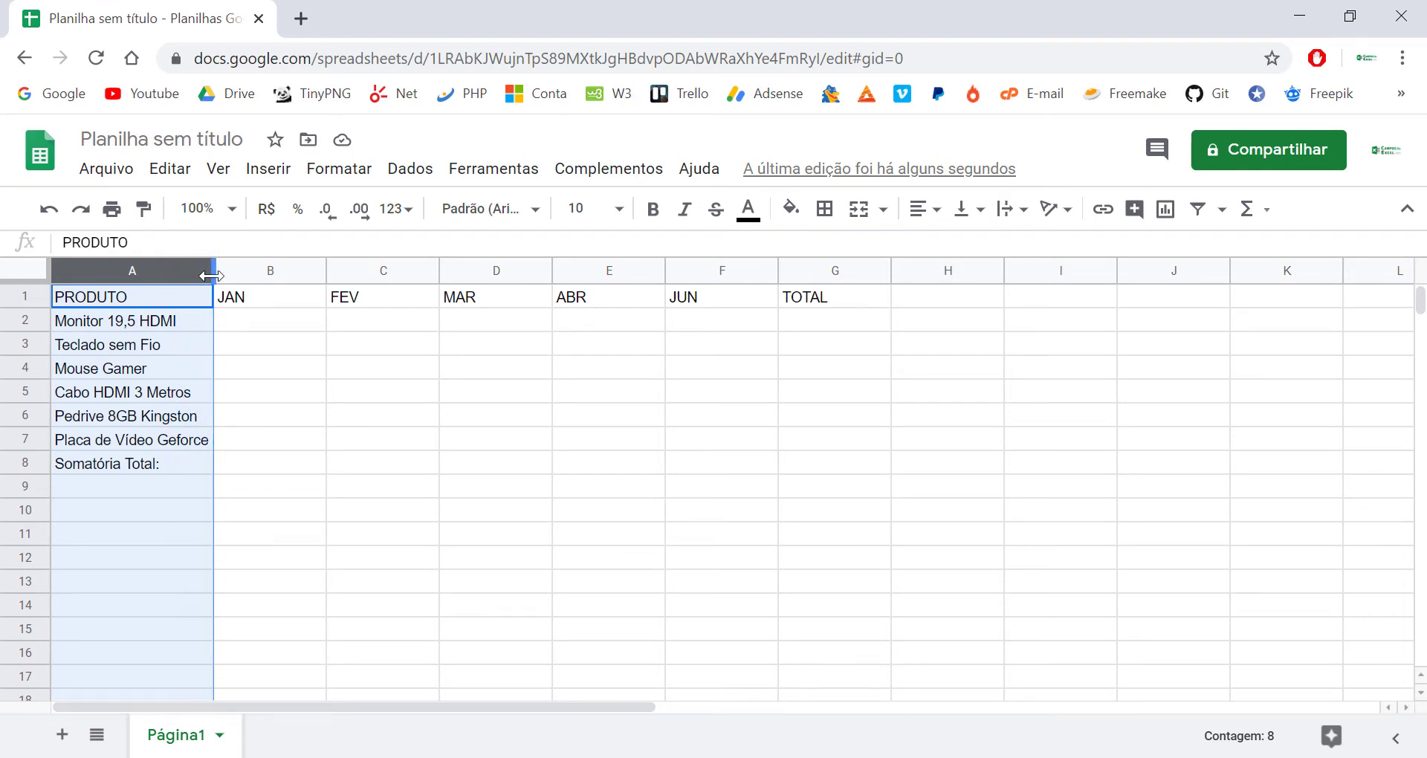
{"action": "mouse_move", "coordinate": [198, 276]}
{"action": "left_mouse_down"}
{"action": "mouse_move", "coordinate": [212, 274]}
{"action": "mouse_move", "coordinate": [195, 272]}
{"action": "left_mouse_up"}
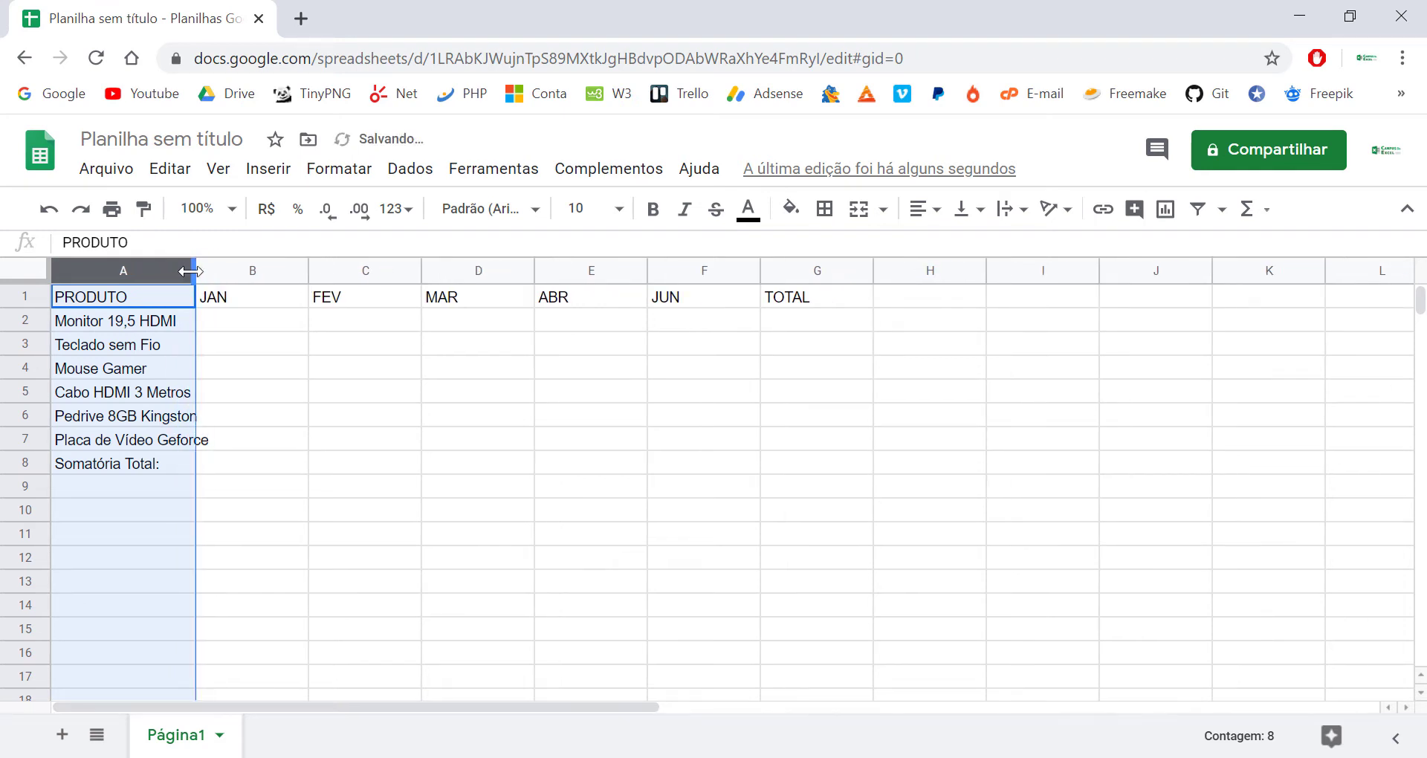
{"action": "double_click", "coordinate": [192, 270]}
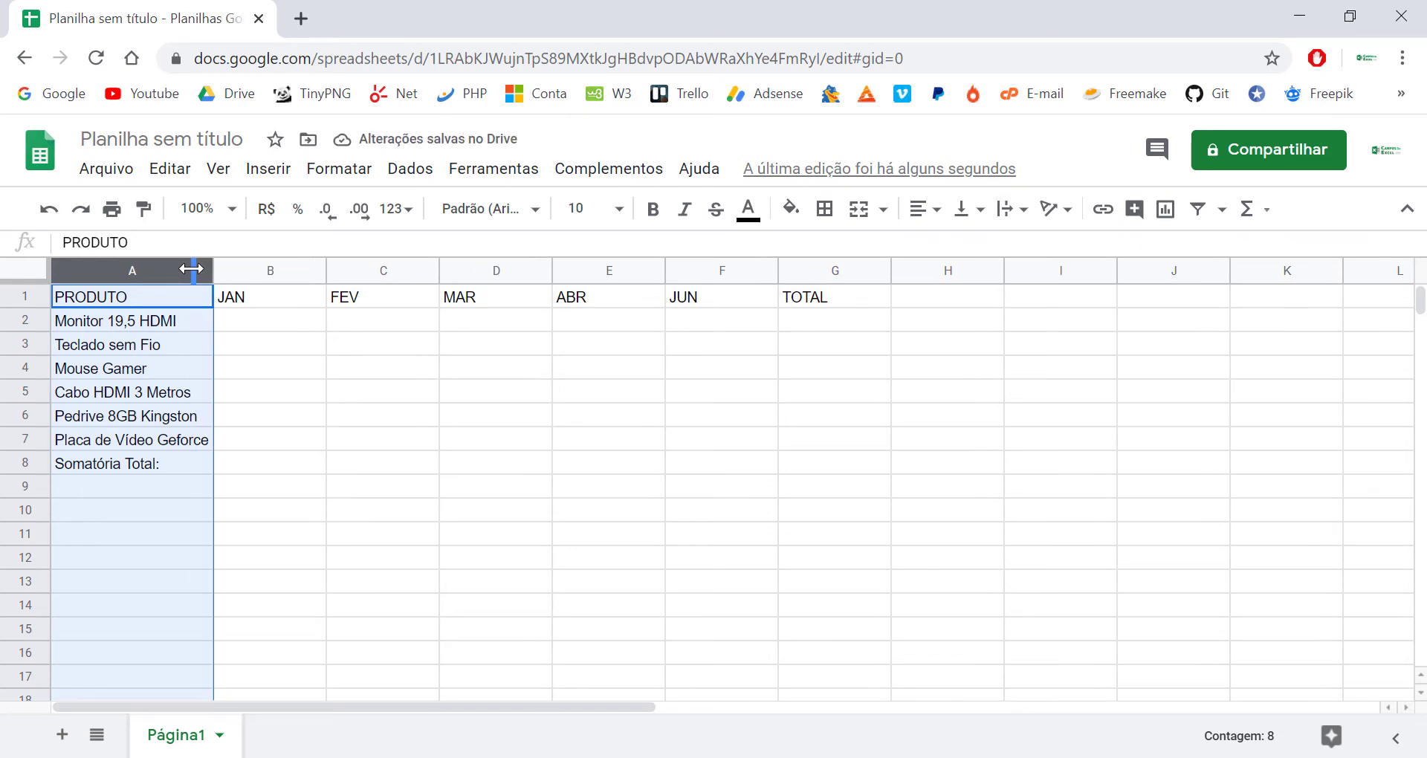
{"action": "left_click", "coordinate": [240, 331]}
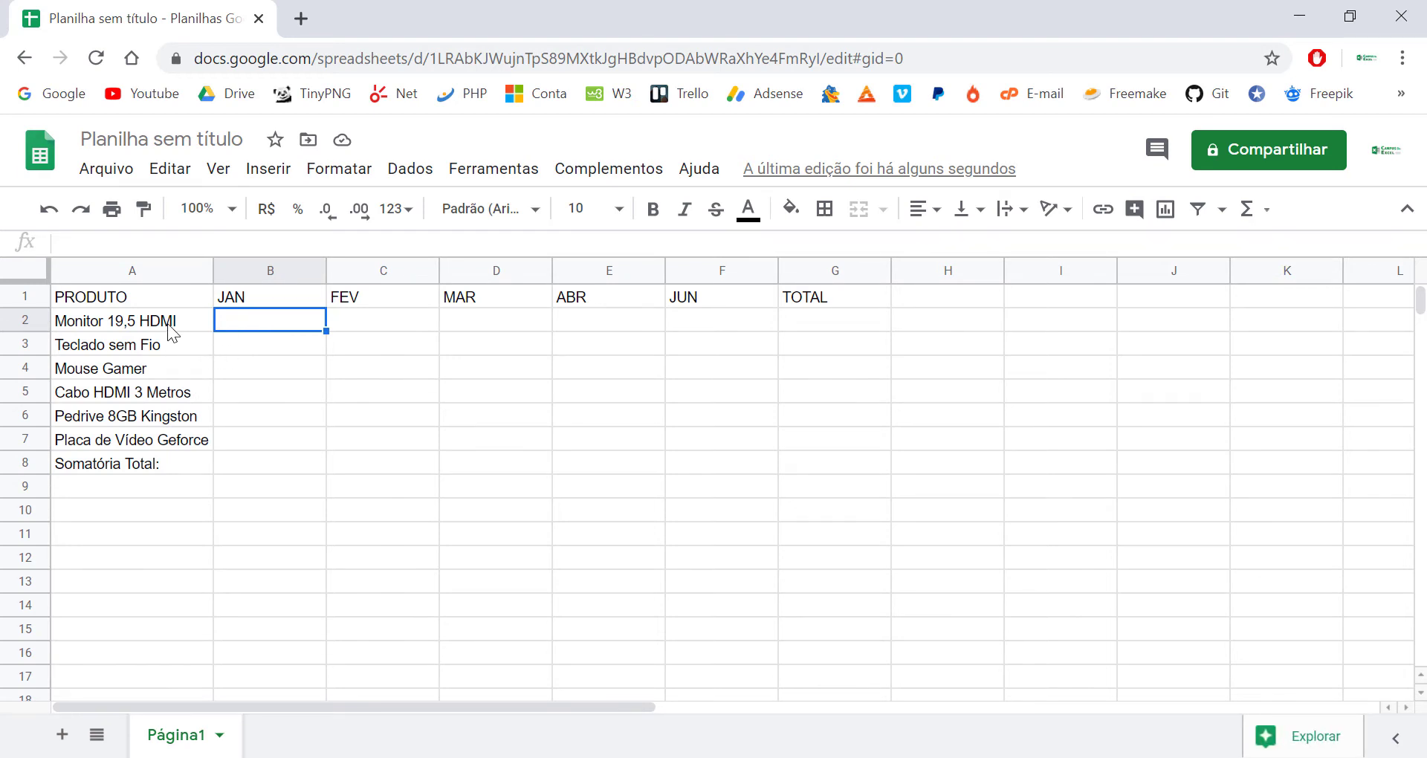
Make the headers, product names and Somatória Total: label in A1:G8 bold
{"action": "mouse_move", "coordinate": [123, 298]}
{"action": "left_mouse_down"}
{"action": "mouse_move", "coordinate": [523, 352]}
{"action": "mouse_move", "coordinate": [821, 469]}
{"action": "left_mouse_up"}
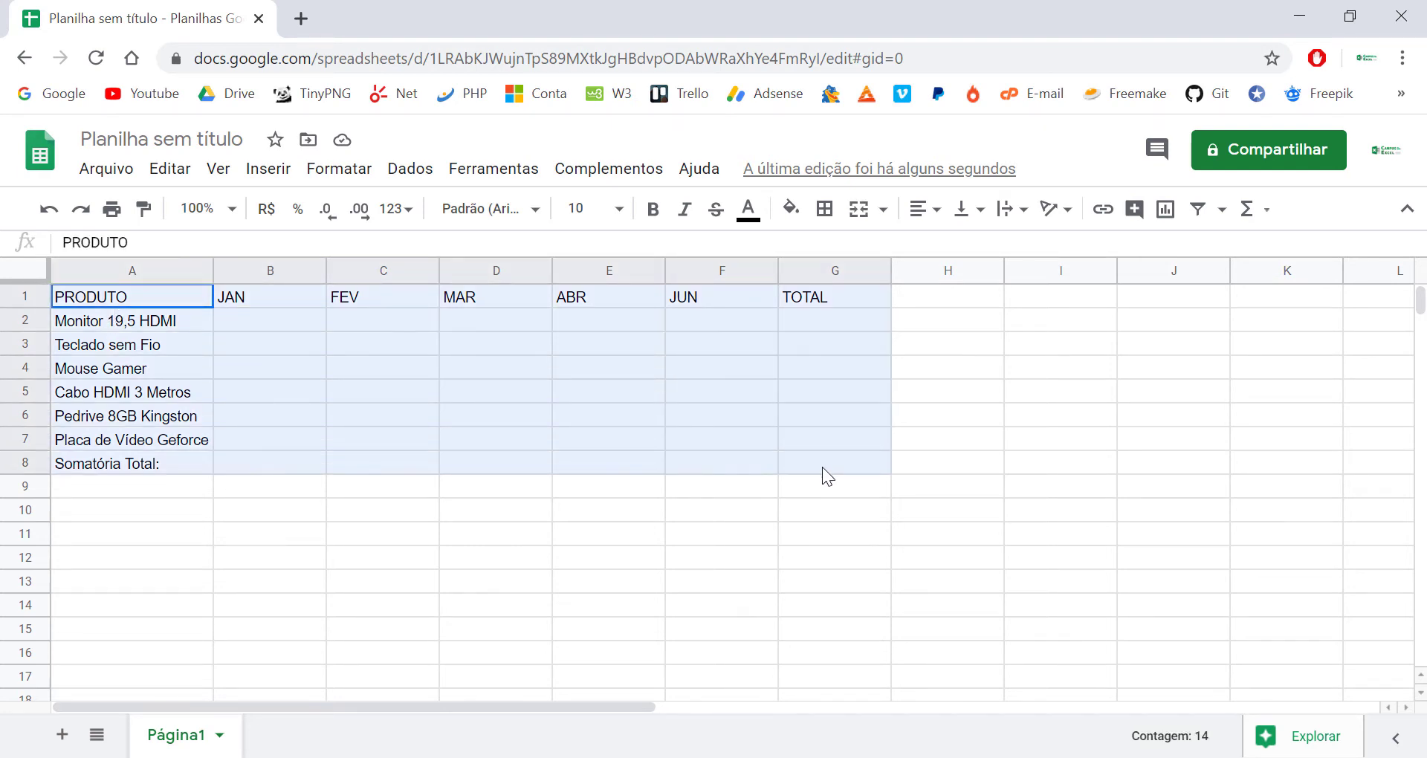
{"action": "left_click", "coordinate": [312, 383]}
{"action": "left_click", "coordinate": [171, 299]}
{"action": "mouse_move", "coordinate": [171, 299]}
{"action": "left_mouse_down"}
{"action": "mouse_move", "coordinate": [832, 452]}
{"action": "mouse_move", "coordinate": [839, 469]}
{"action": "left_mouse_up"}
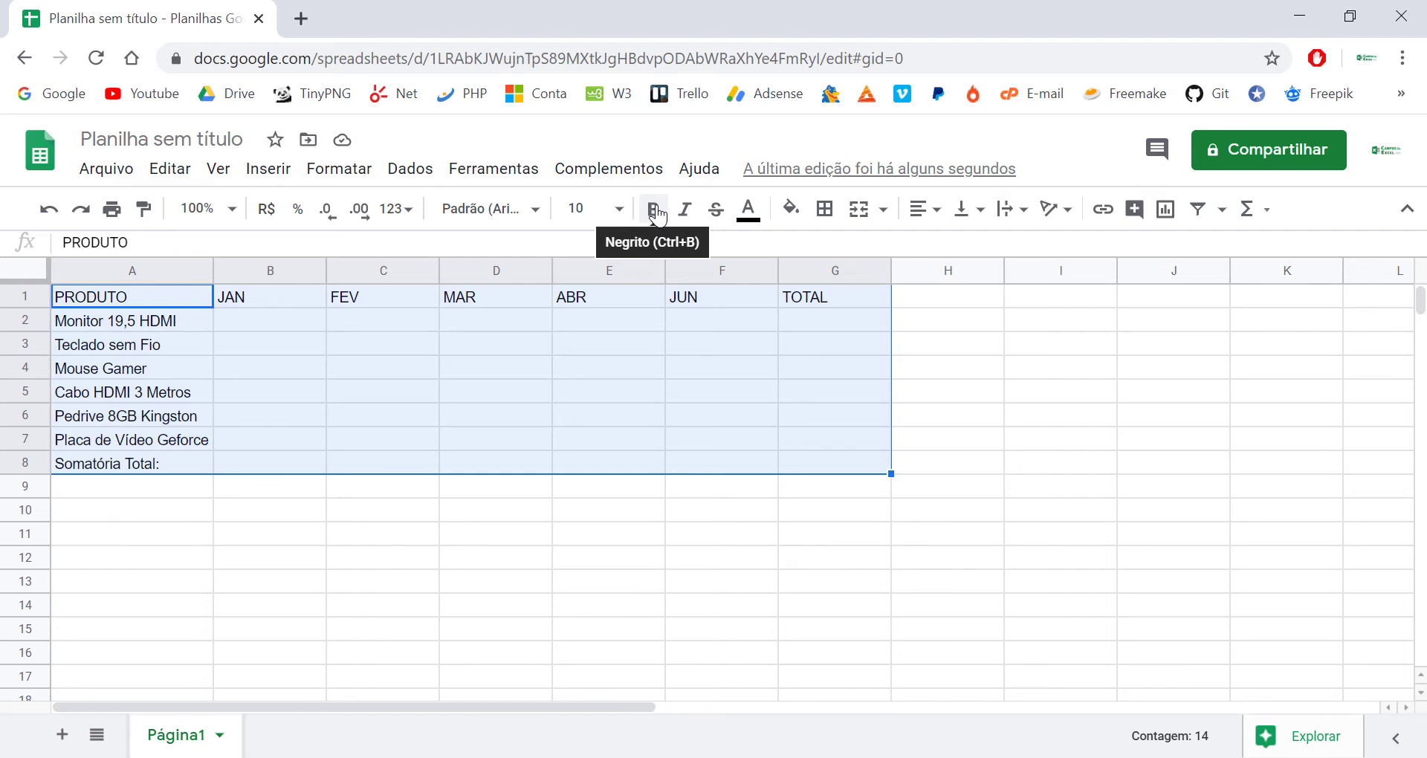
{"action": "left_click", "coordinate": [657, 214]}
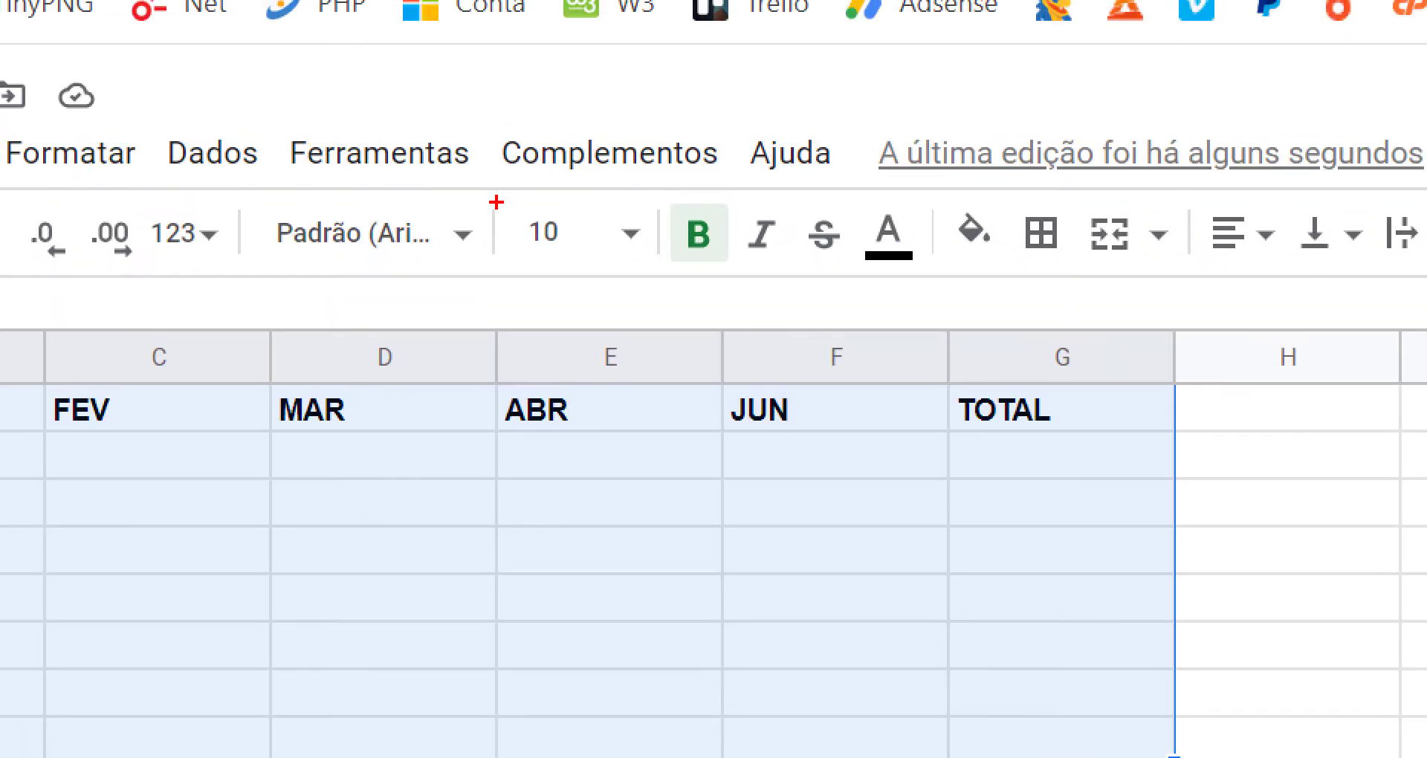
{"action": "left_click_drag", "start_coordinate": [496, 202], "coordinate": [675, 274]}
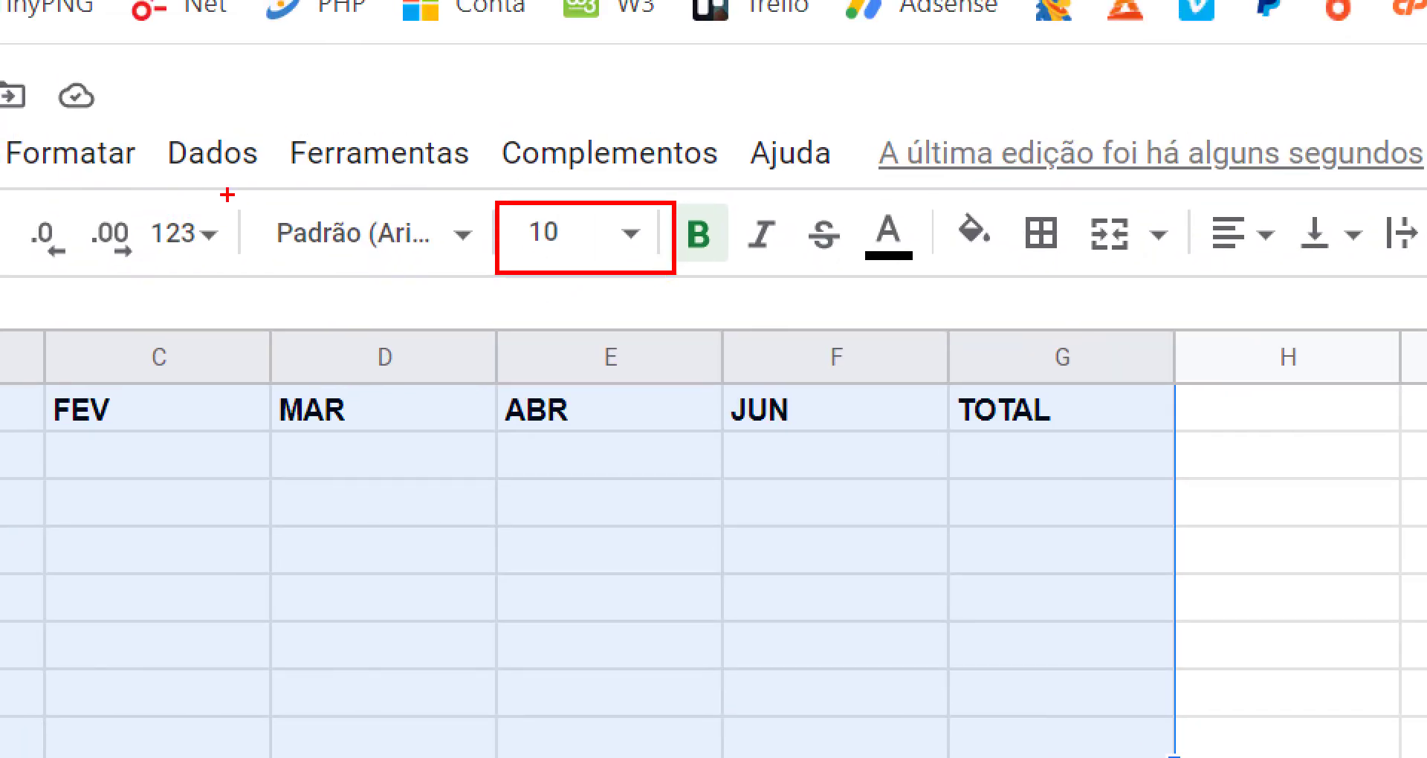
{"action": "left_click_drag", "start_coordinate": [272, 199], "coordinate": [481, 286]}
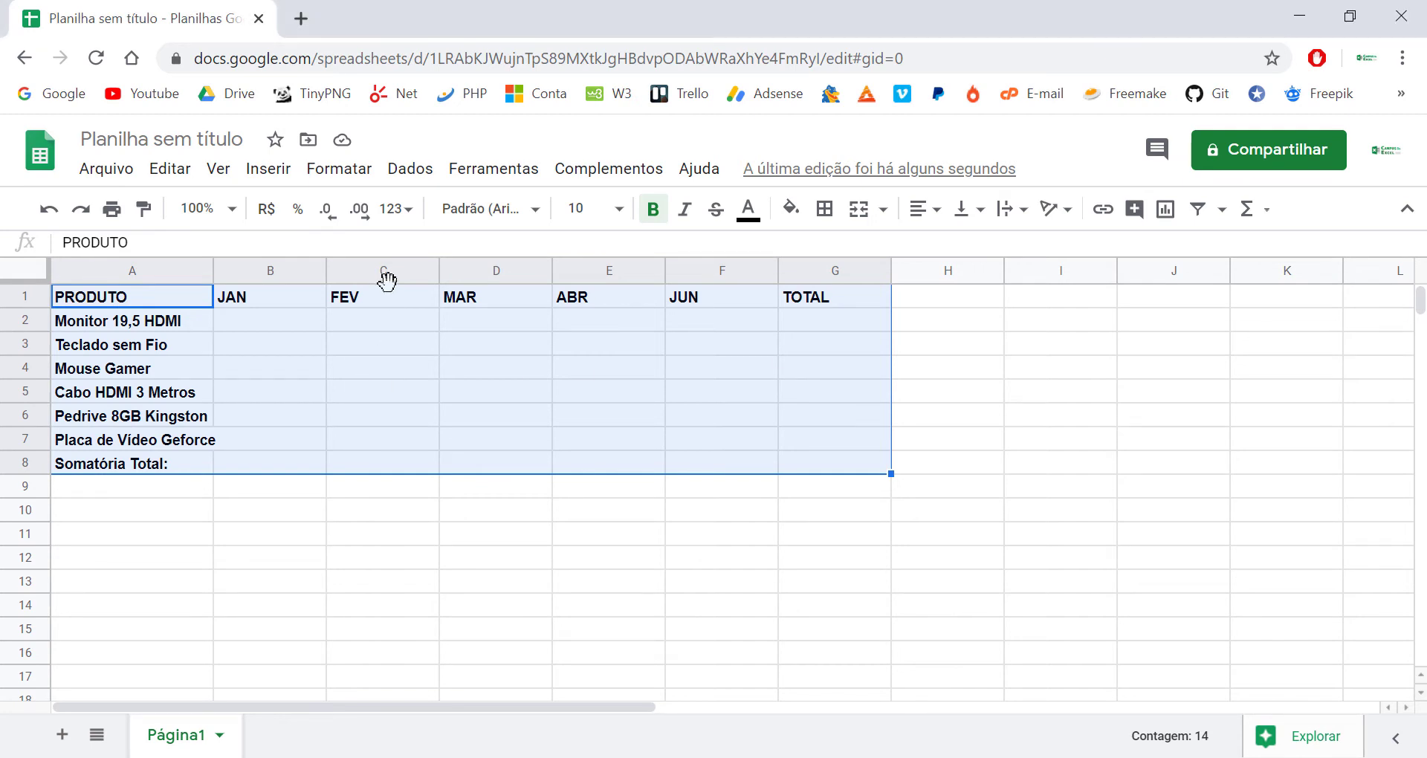
Set the A1:G8 table text to size 18 and auto-fit column A
{"action": "left_click", "coordinate": [538, 219]}
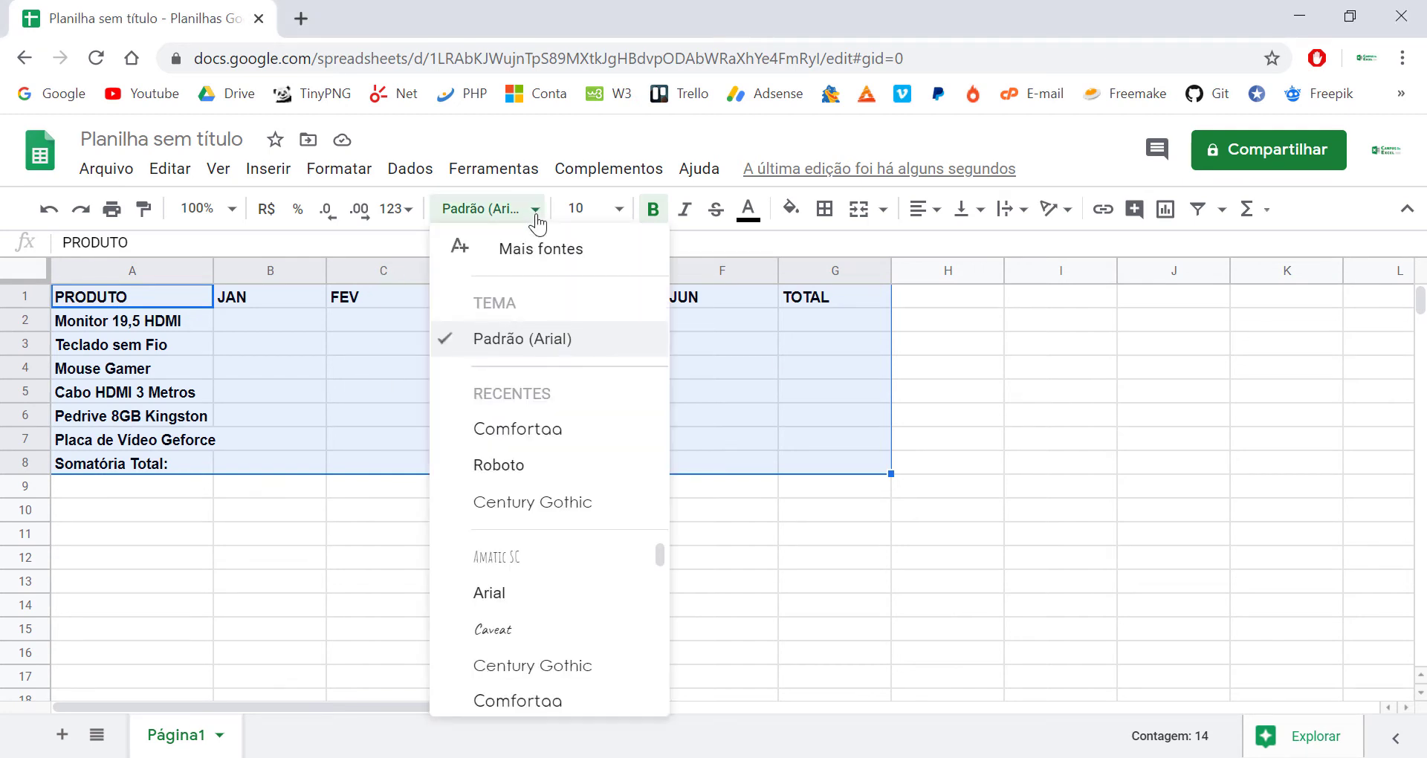
{"action": "left_click", "coordinate": [297, 327]}
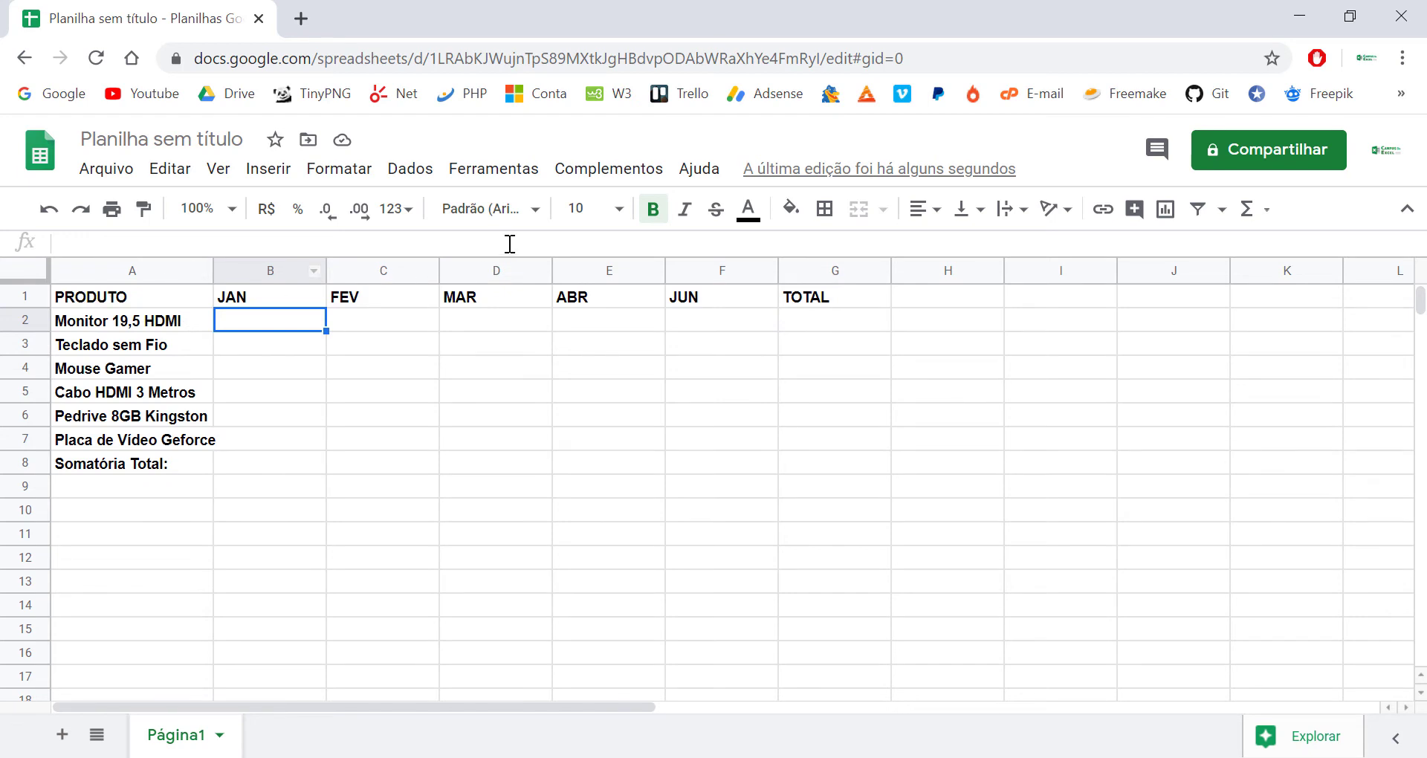
{"action": "mouse_move", "coordinate": [132, 291]}
{"action": "left_mouse_down"}
{"action": "mouse_move", "coordinate": [817, 483]}
{"action": "mouse_move", "coordinate": [804, 453]}
{"action": "left_mouse_up"}
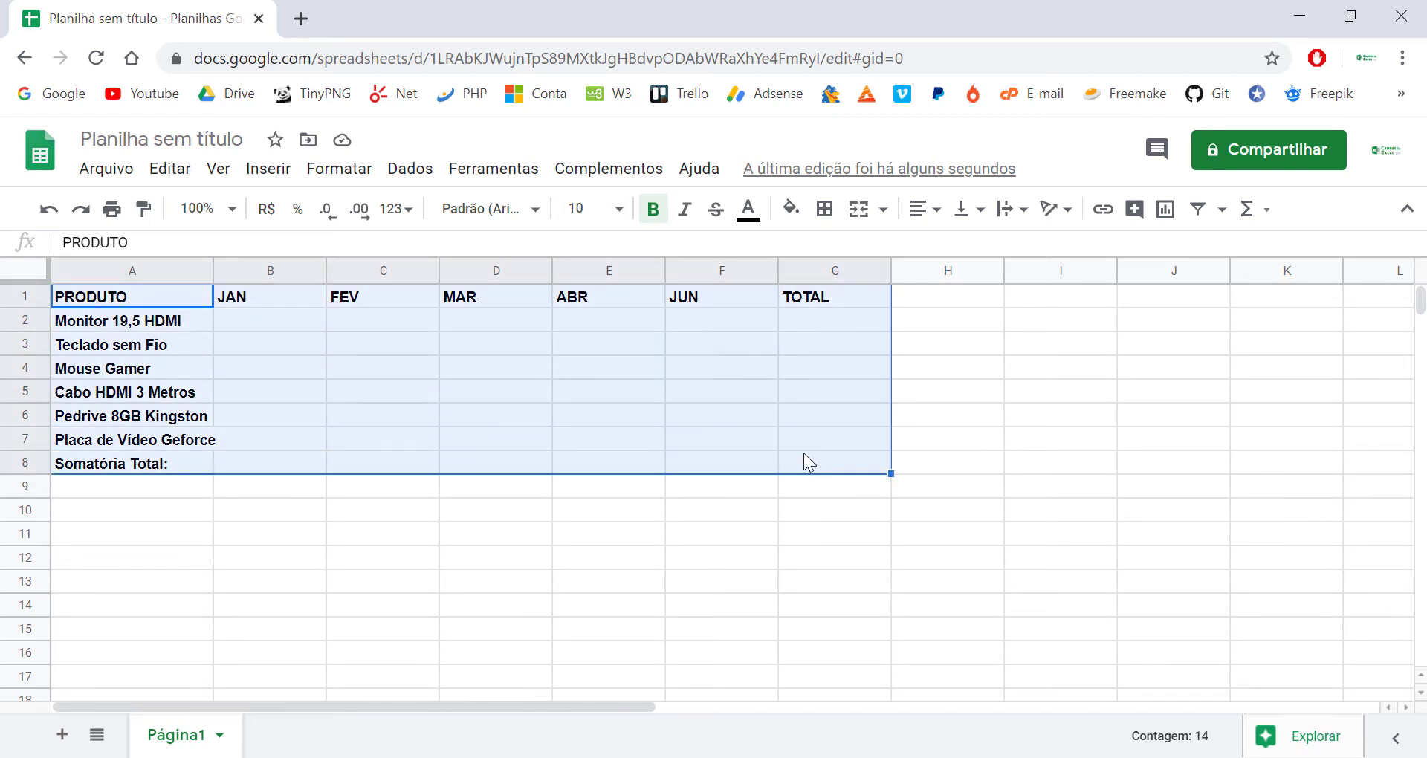
{"action": "left_click", "coordinate": [624, 227]}
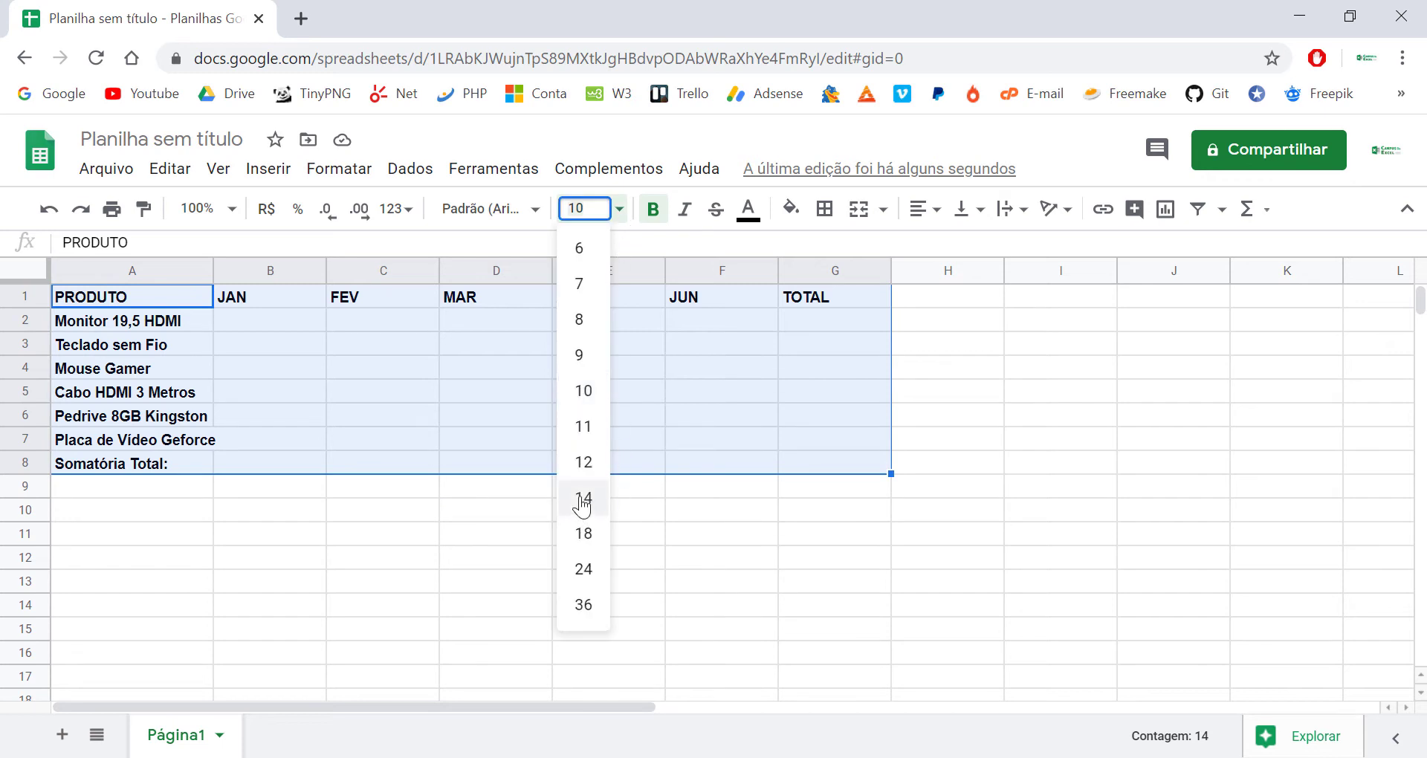
{"action": "left_click", "coordinate": [584, 532]}
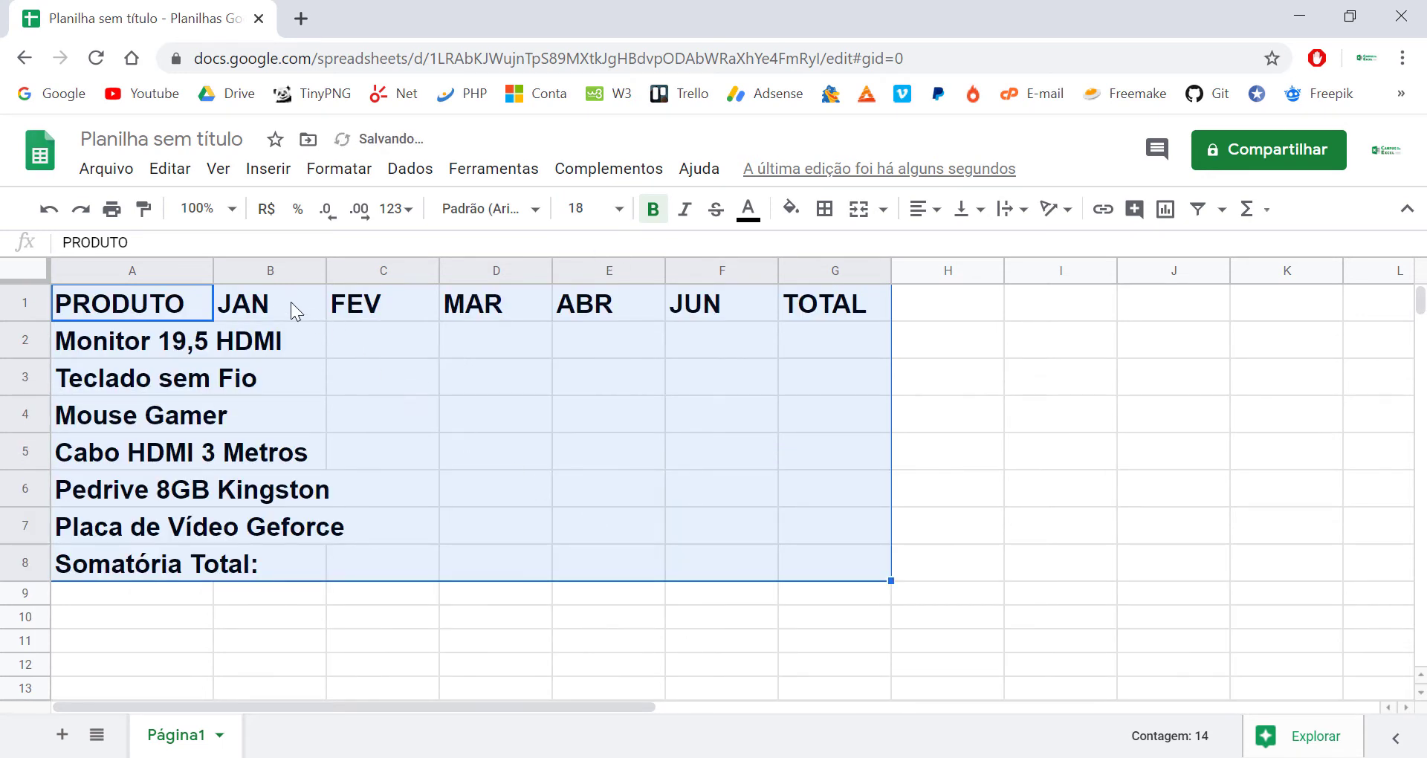
{"action": "left_click", "coordinate": [255, 304]}
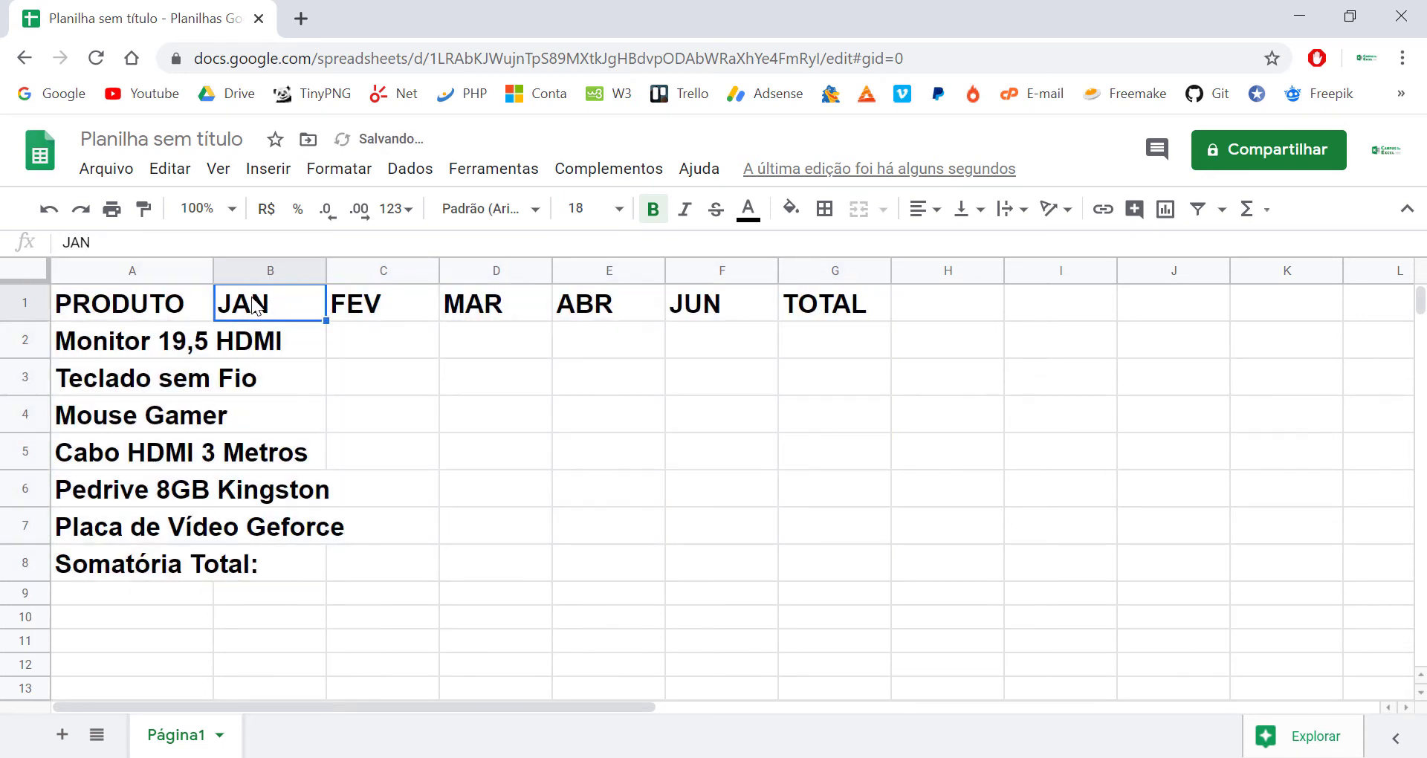
{"action": "double_click", "coordinate": [210, 265]}
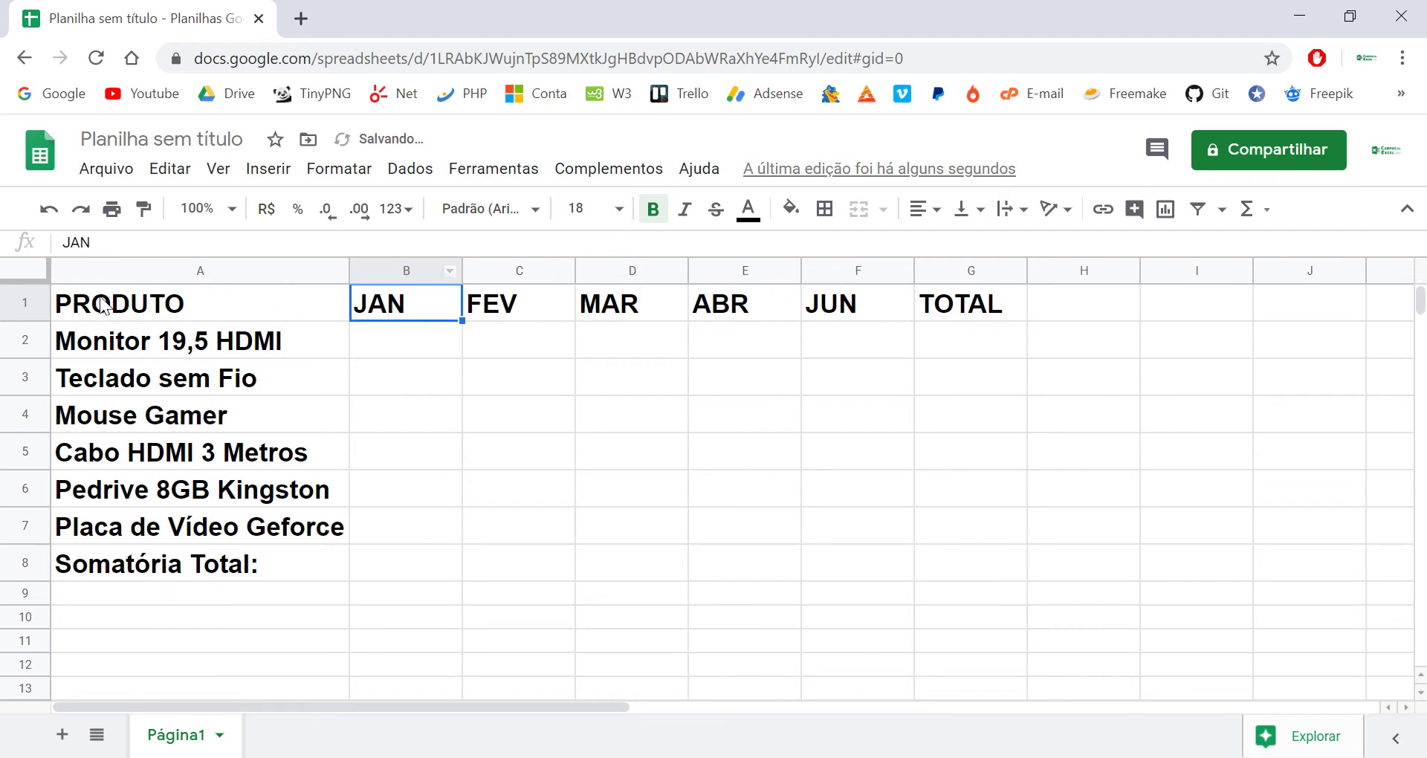
Reduce the A1:G8 table text to font size 14
{"action": "left_click_drag", "start_coordinate": [102, 302], "coordinate": [944, 572]}
{"action": "left_click", "coordinate": [618, 208]}
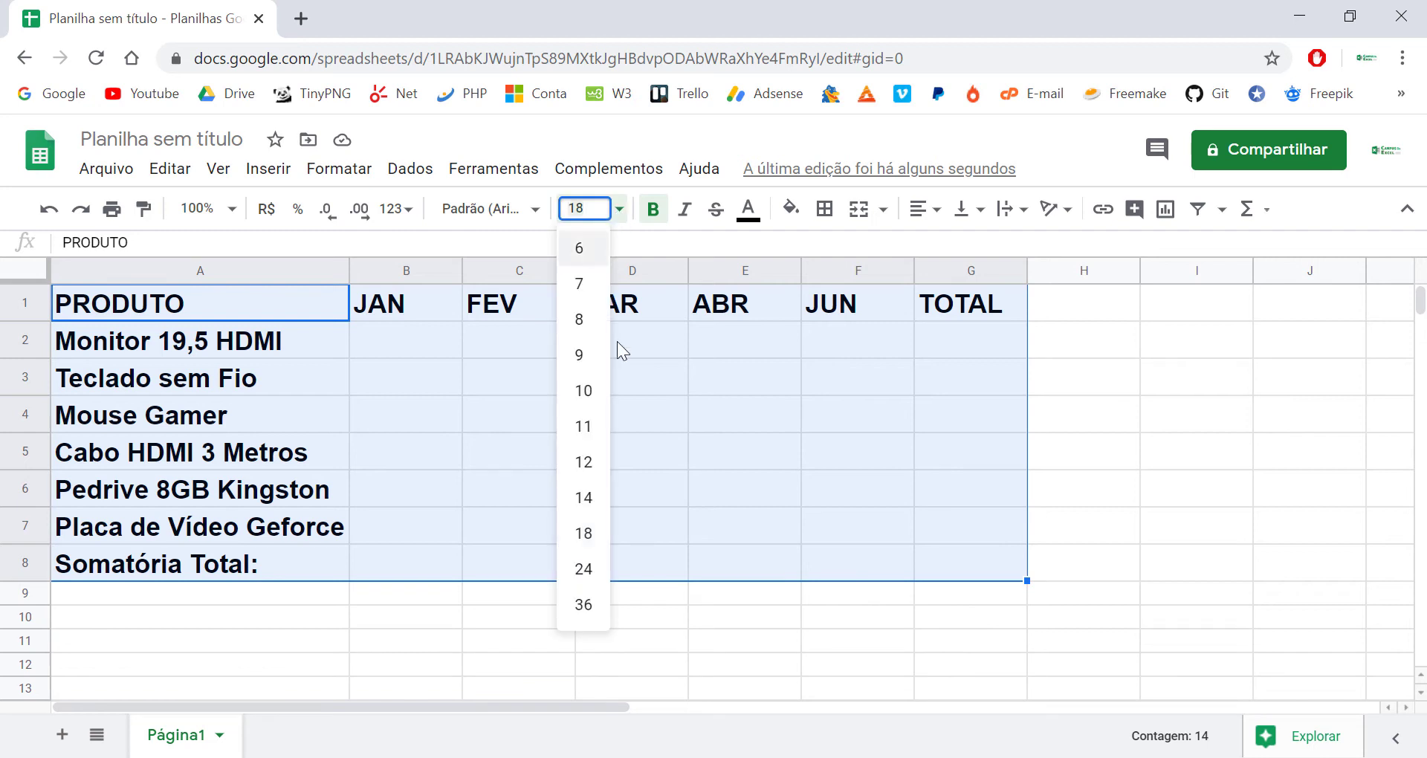
{"action": "left_click", "coordinate": [583, 498]}
{"action": "left_click", "coordinate": [507, 422]}
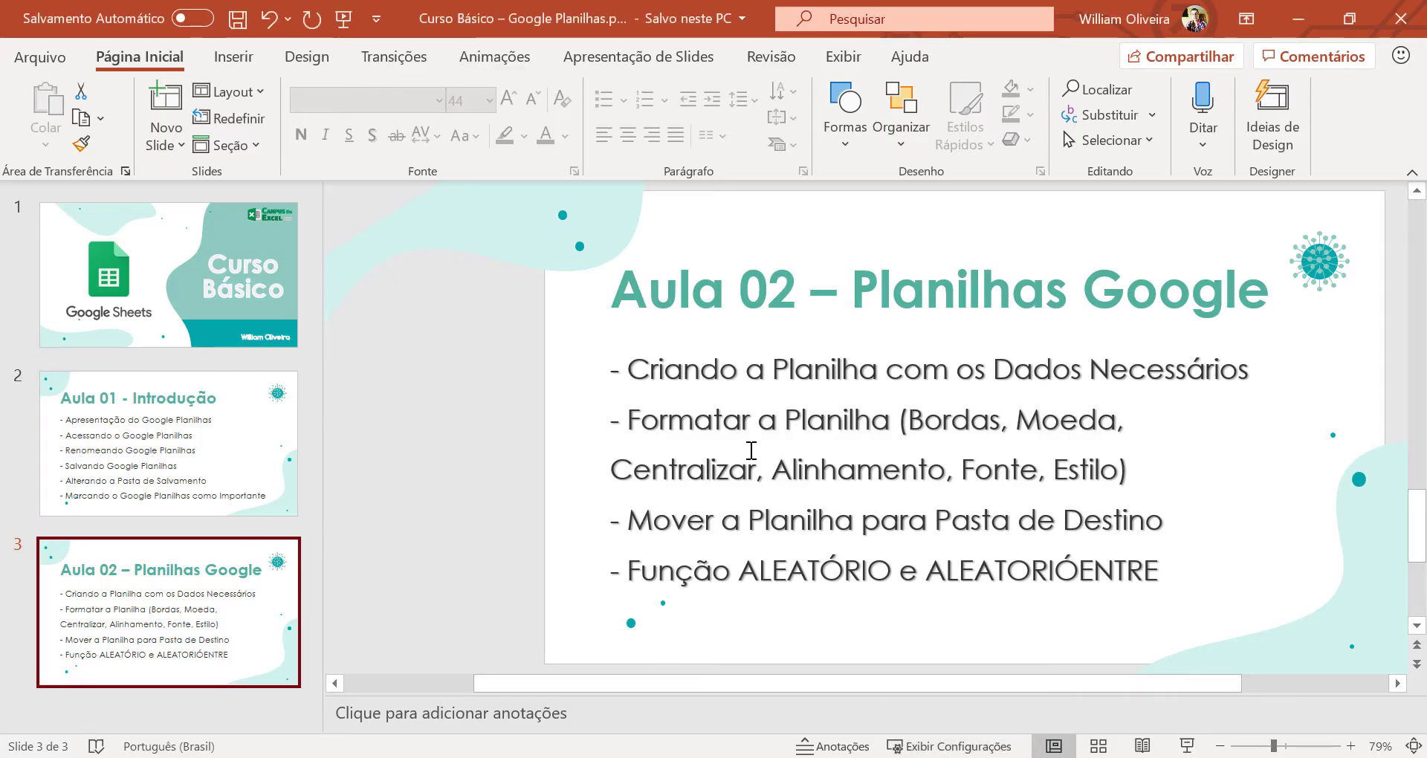
Check the word Fonte on the lesson slide, then return to the spreadsheet
{"action": "double_click", "coordinate": [999, 470]}
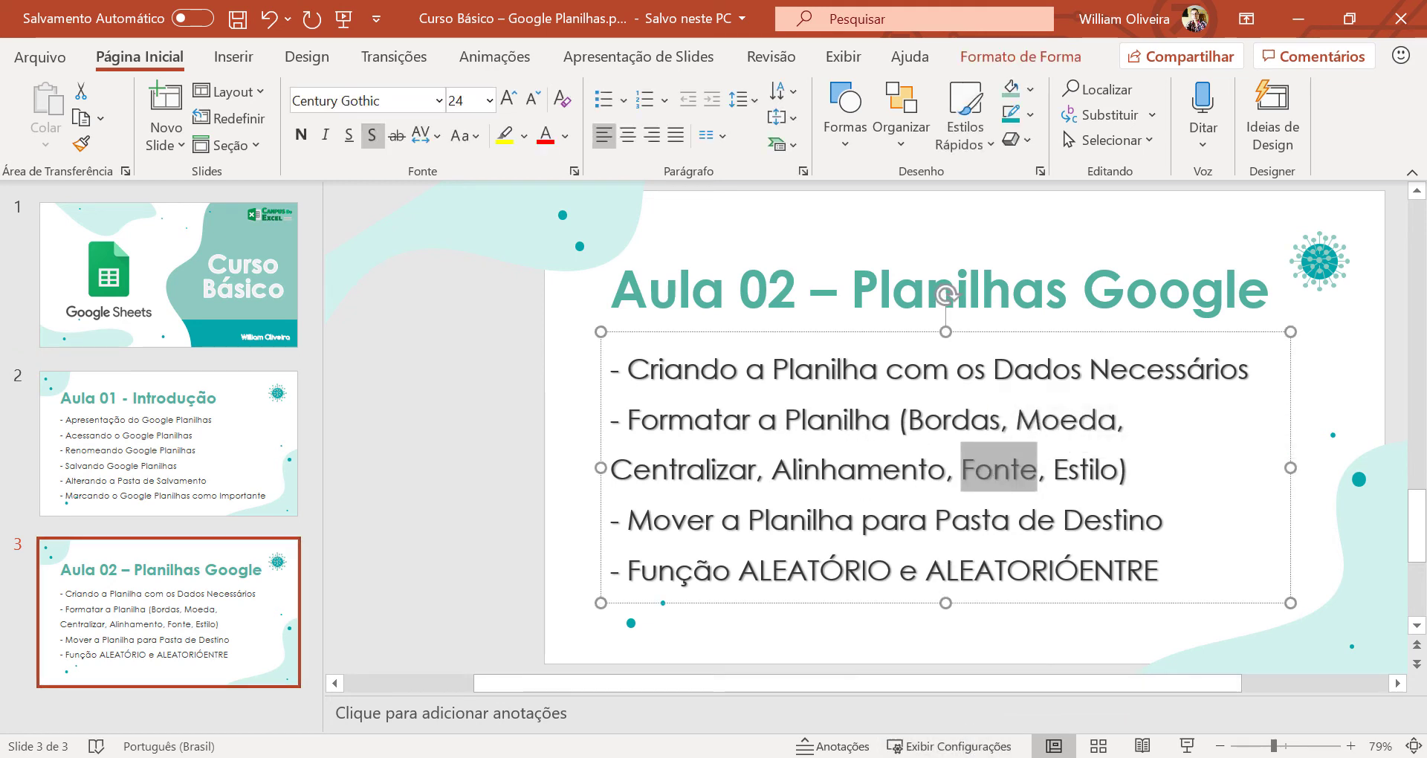
{"action": "mouse_move", "coordinate": [985, 752]}
{"action": "left_click", "coordinate": [1109, 695]}
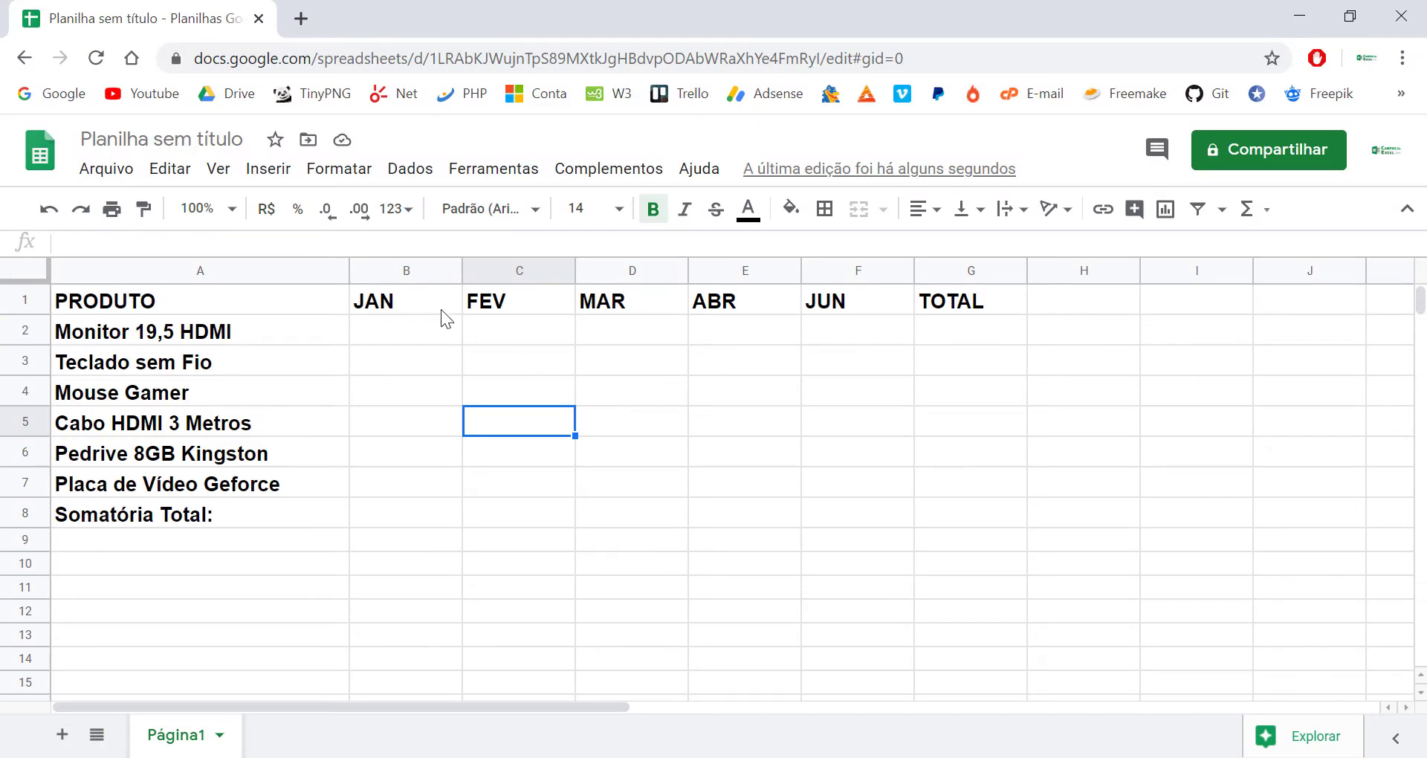
Give B1:G8 Center horizontal alignment and Middle vertical alignment
{"action": "left_click_drag", "start_coordinate": [423, 302], "coordinate": [953, 301]}
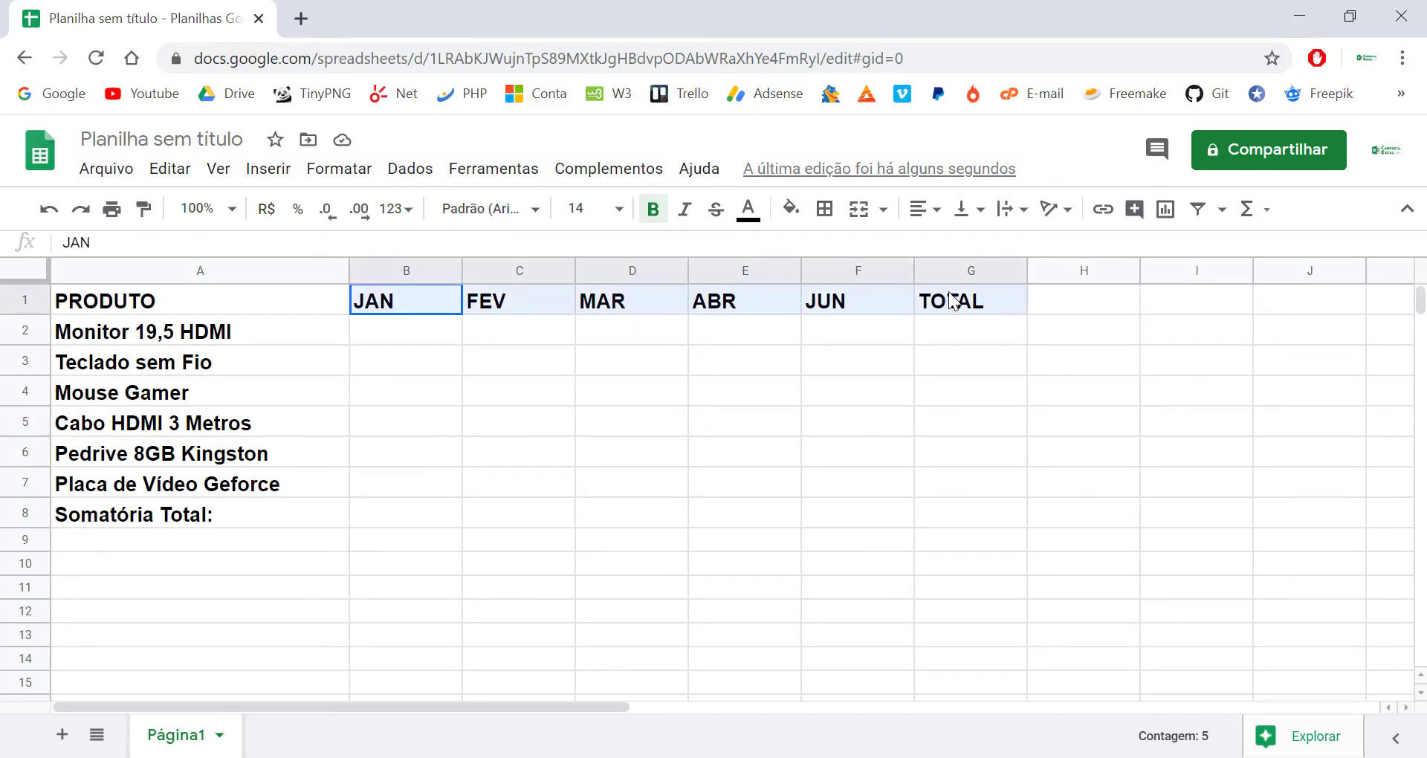
{"action": "mouse_move", "coordinate": [408, 309]}
{"action": "left_mouse_down"}
{"action": "mouse_move", "coordinate": [428, 488]}
{"action": "mouse_move", "coordinate": [938, 502]}
{"action": "left_mouse_up"}
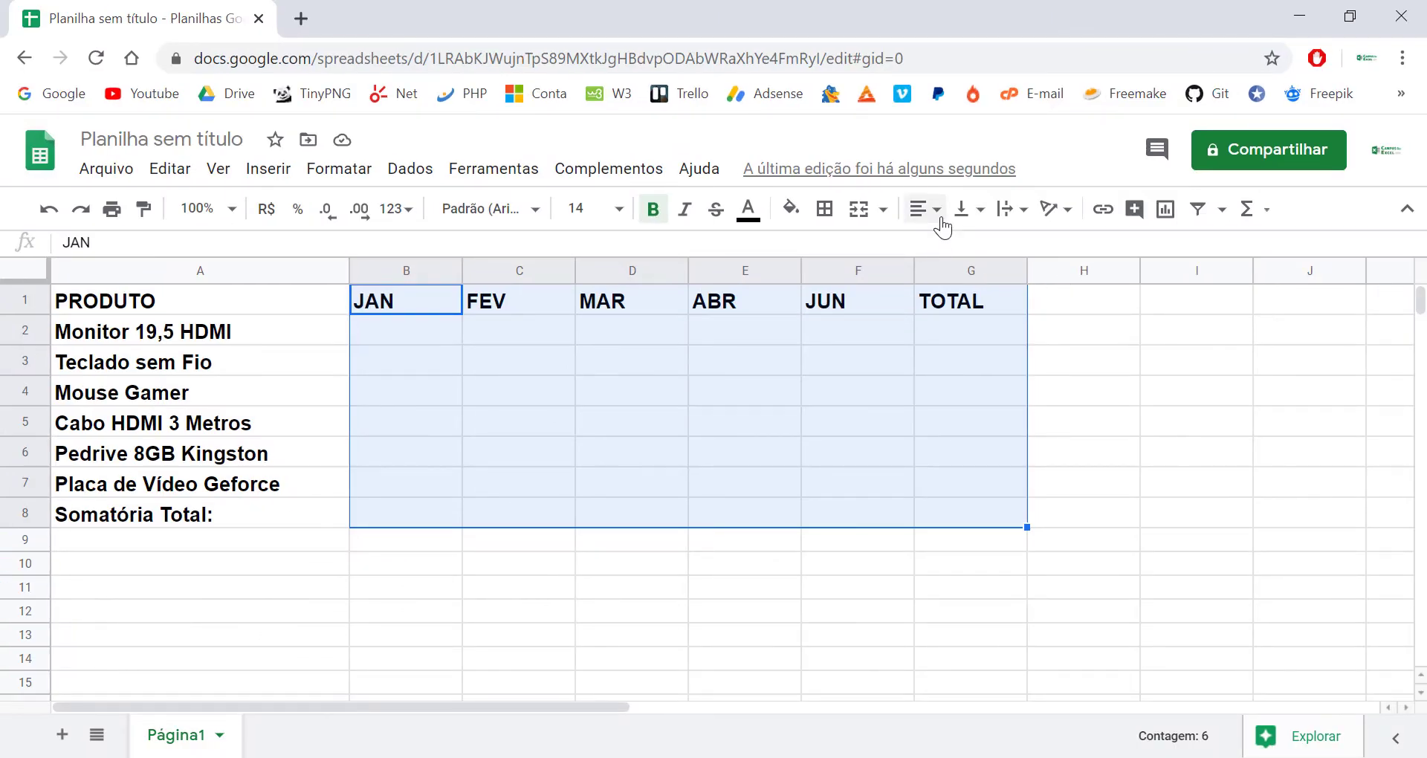
{"action": "left_click", "coordinate": [936, 212]}
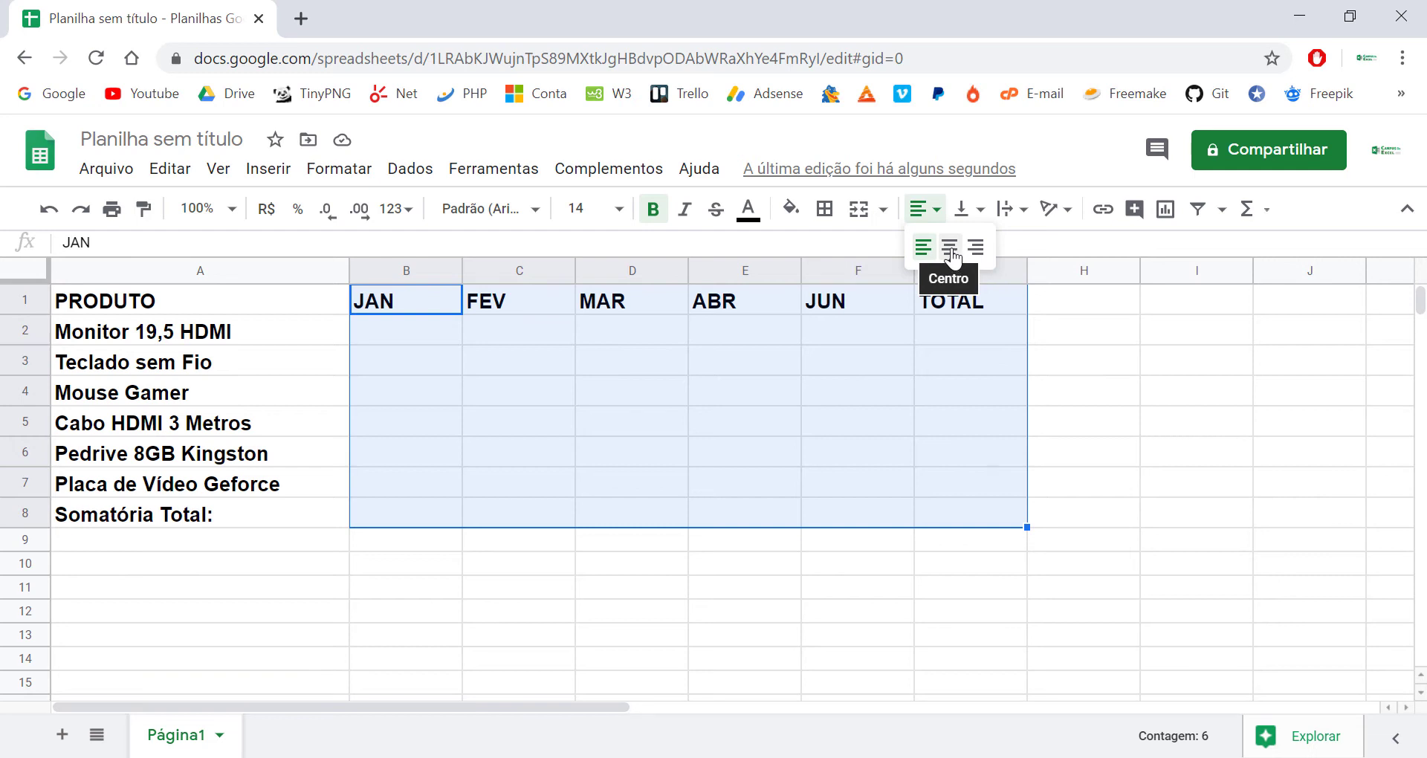
{"action": "left_click", "coordinate": [950, 249]}
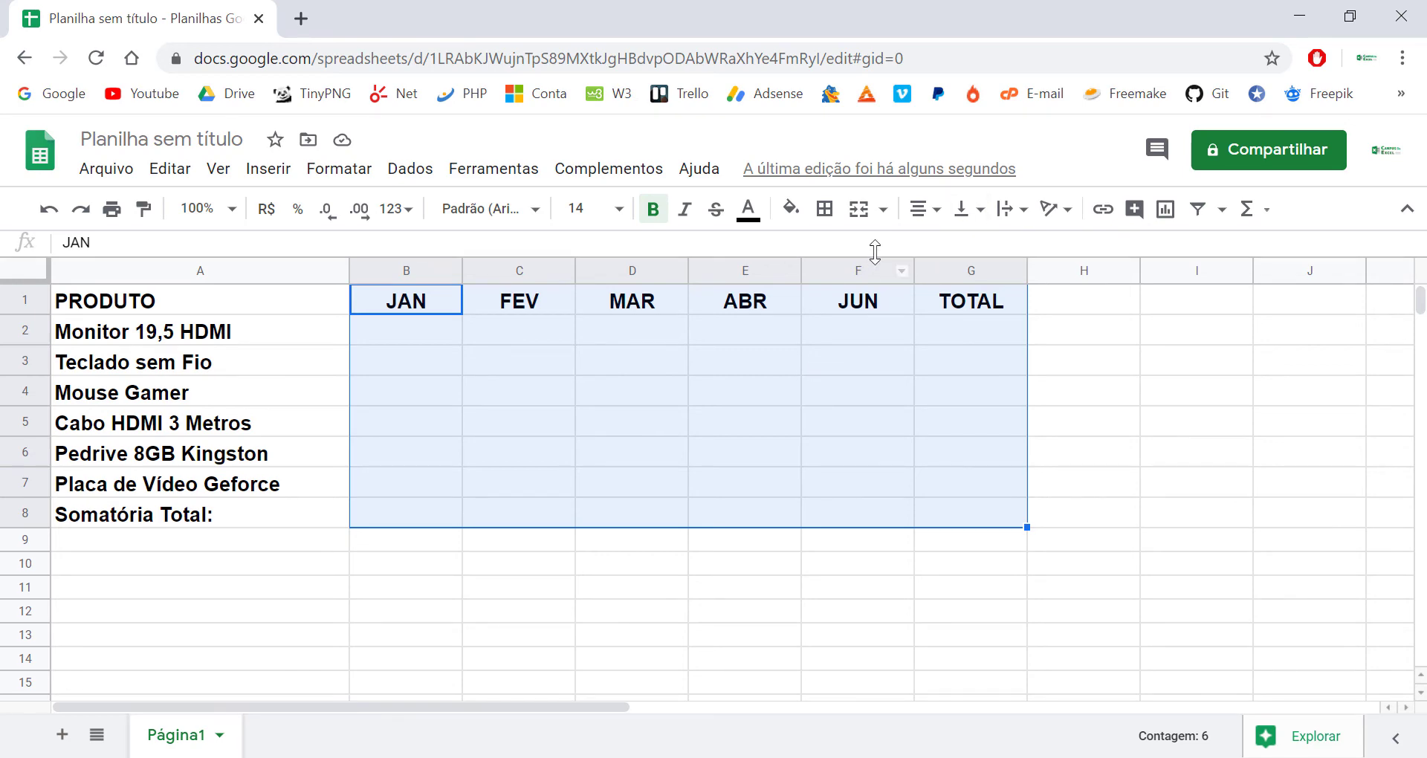
{"action": "left_click", "coordinate": [987, 214]}
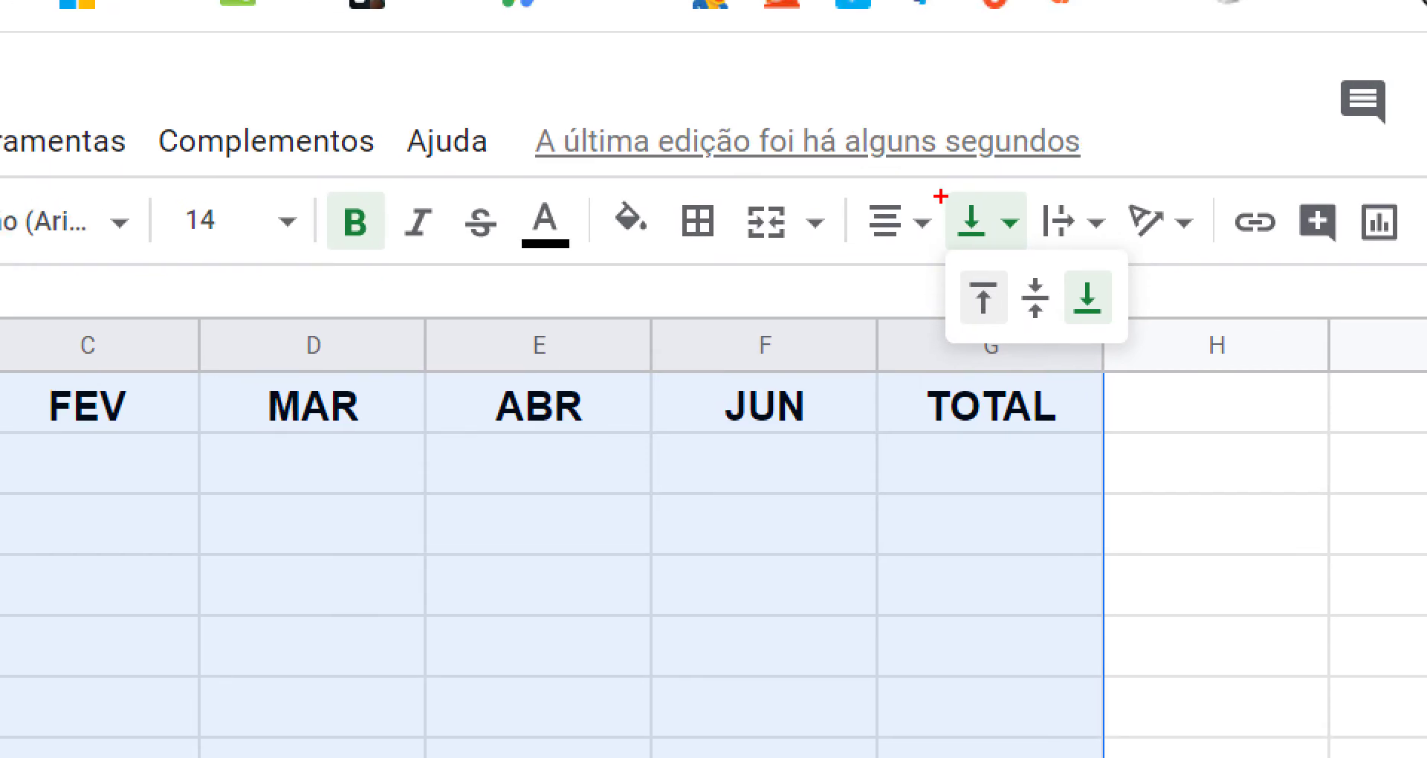
{"action": "left_click_drag", "start_coordinate": [934, 190], "coordinate": [1148, 357]}
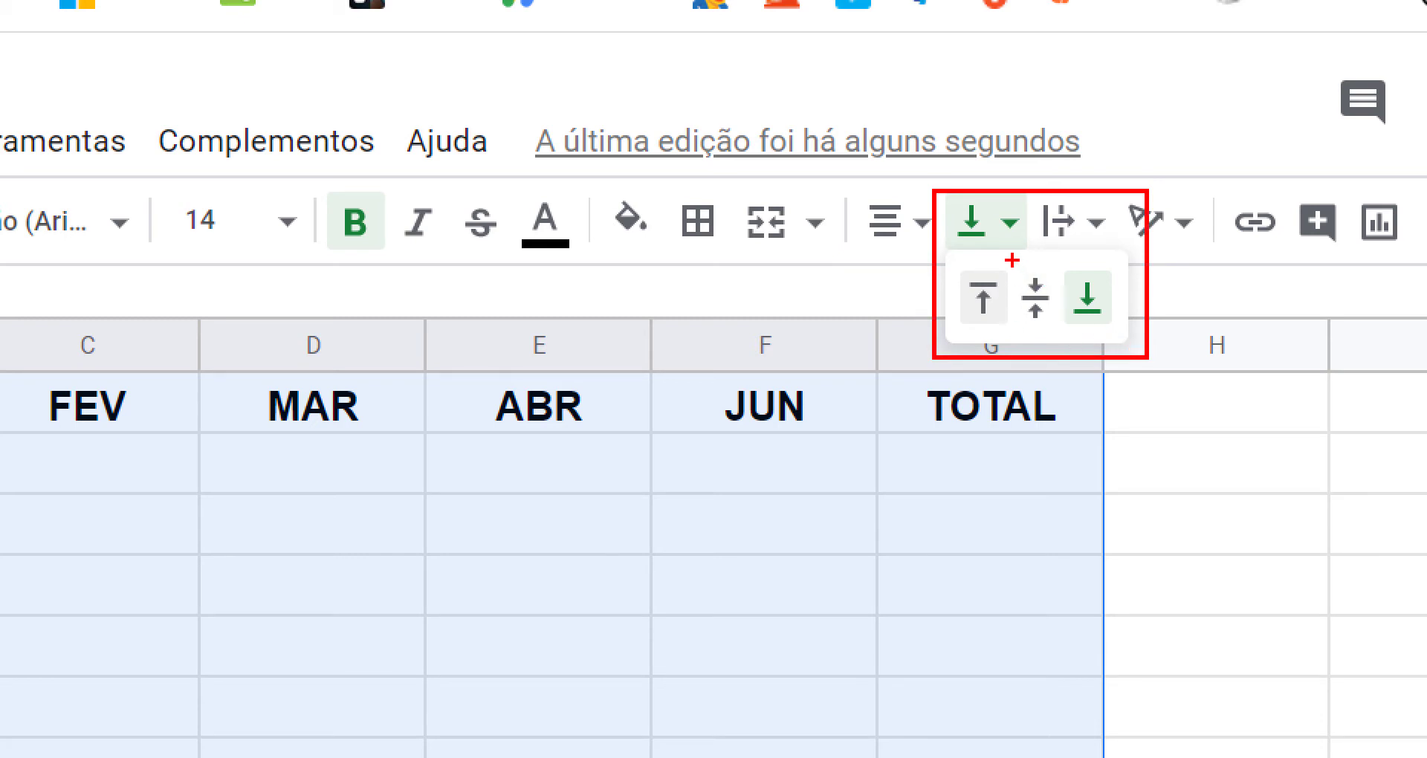
{"action": "left_click_drag", "start_coordinate": [1011, 259], "coordinate": [1070, 342]}
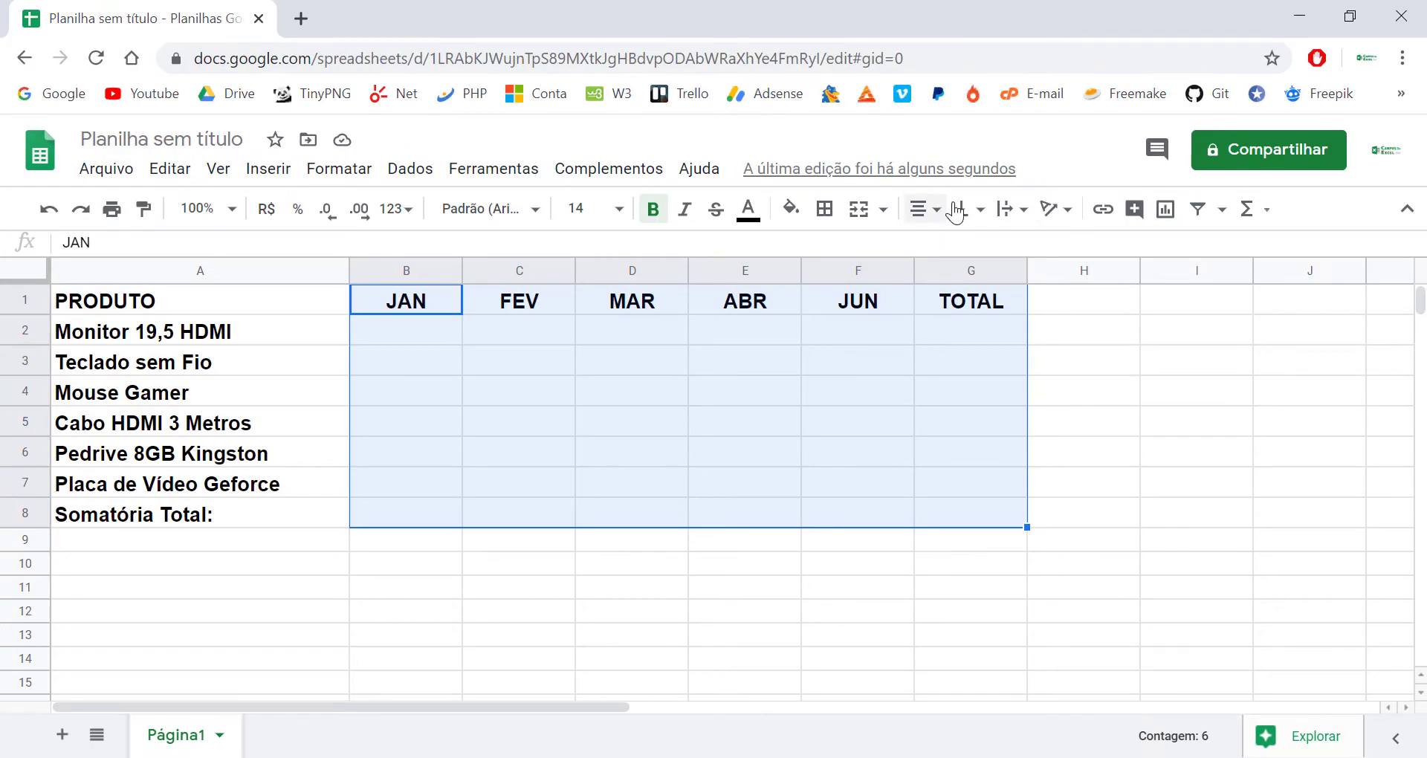
{"action": "left_click", "coordinate": [970, 209]}
{"action": "left_click", "coordinate": [991, 254]}
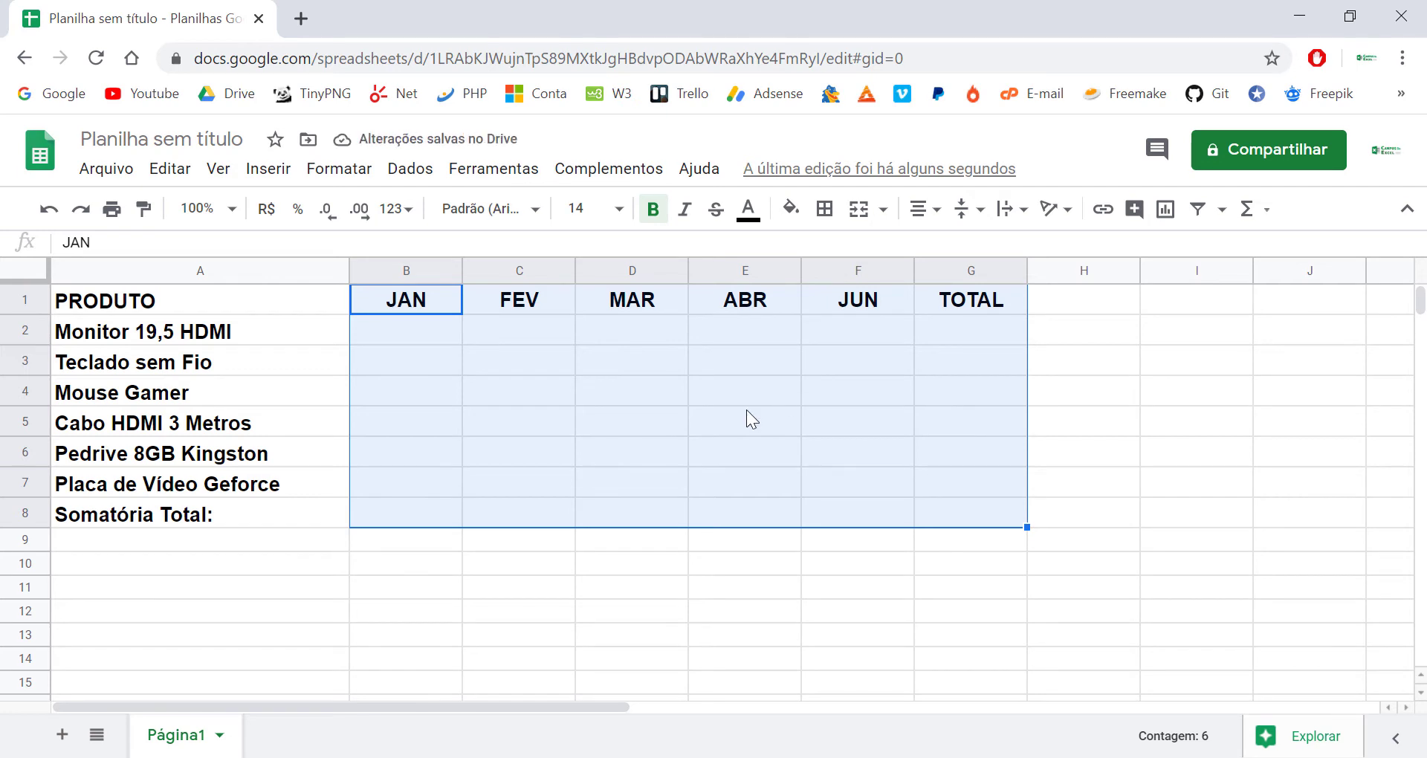
{"action": "left_click", "coordinate": [406, 365]}
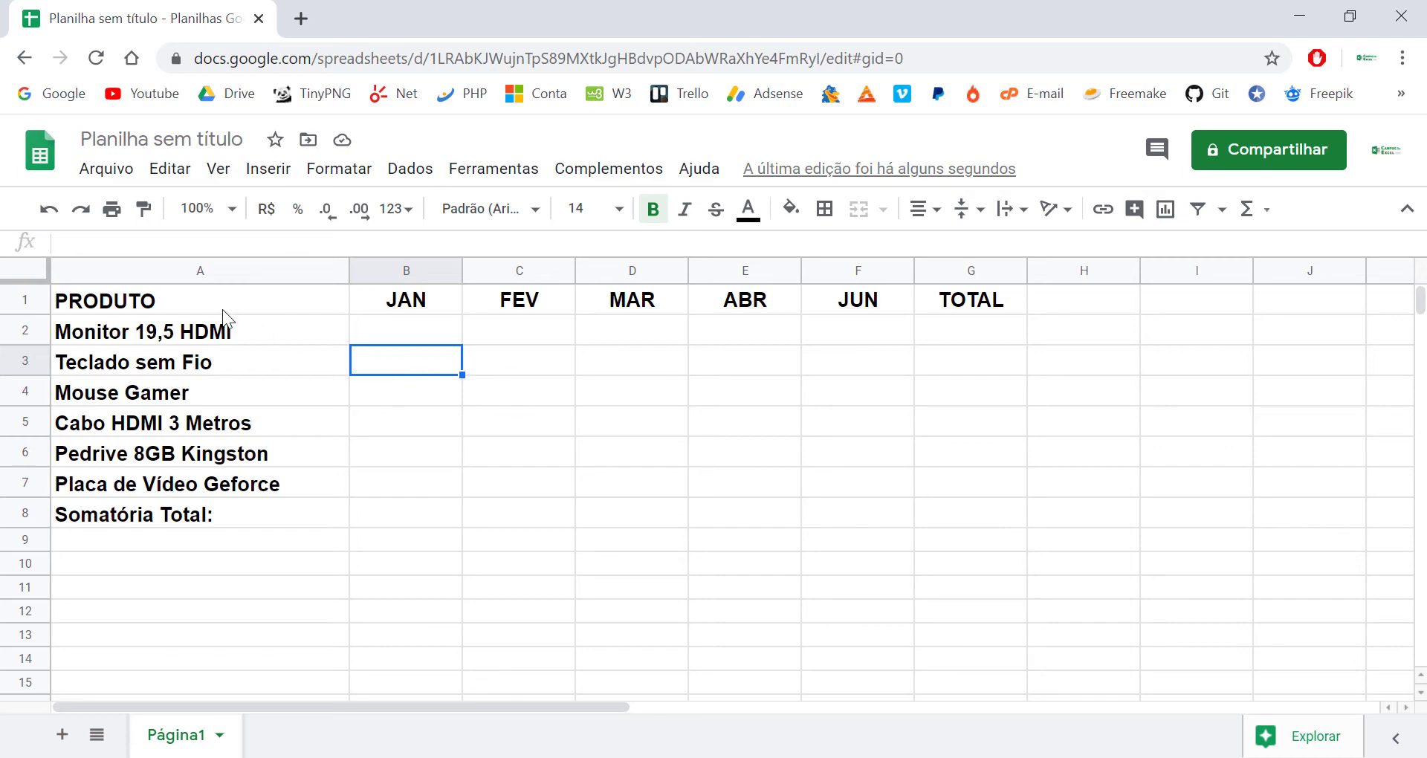
Apply All borders to A1:G8 in thin solid dark grey 1 lines
{"action": "left_click_drag", "start_coordinate": [223, 311], "coordinate": [966, 516]}
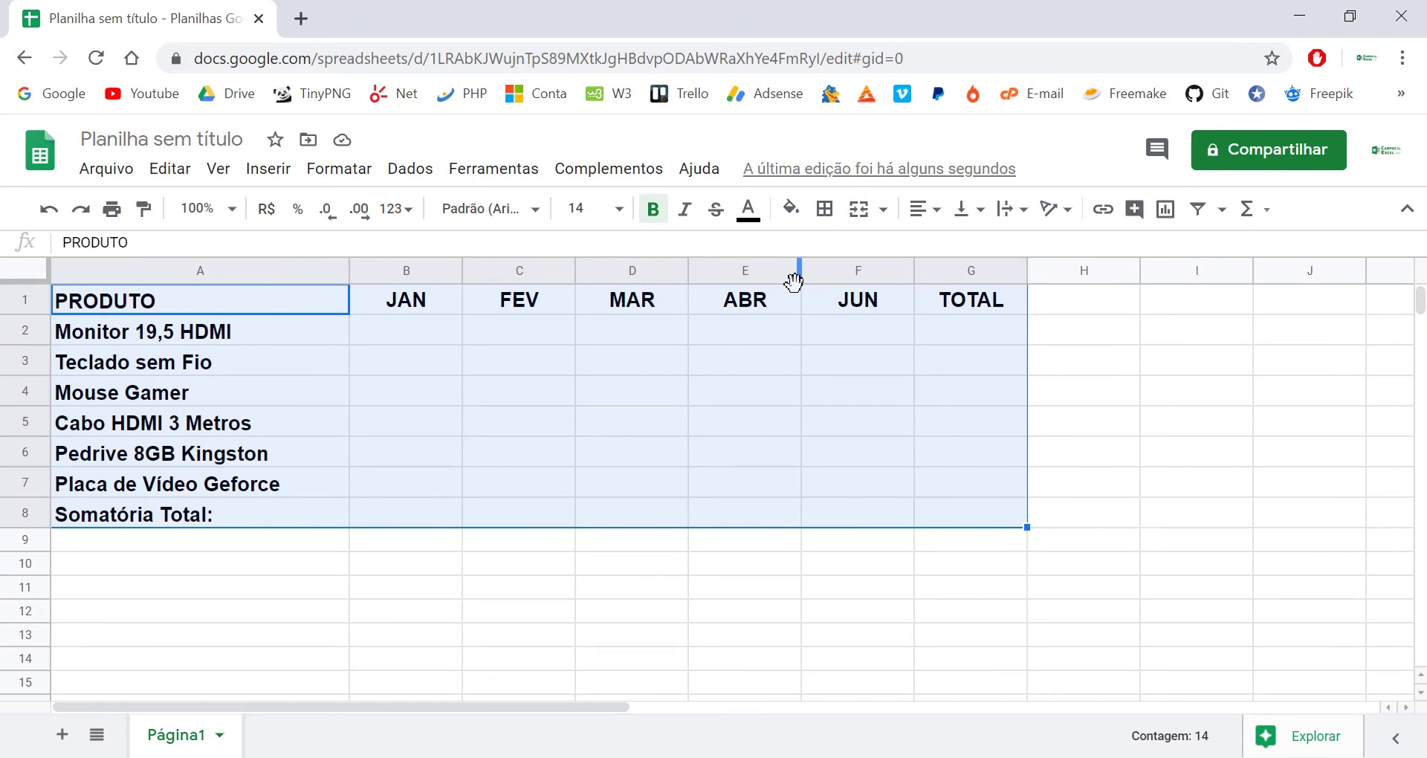
{"action": "left_click", "coordinate": [825, 209]}
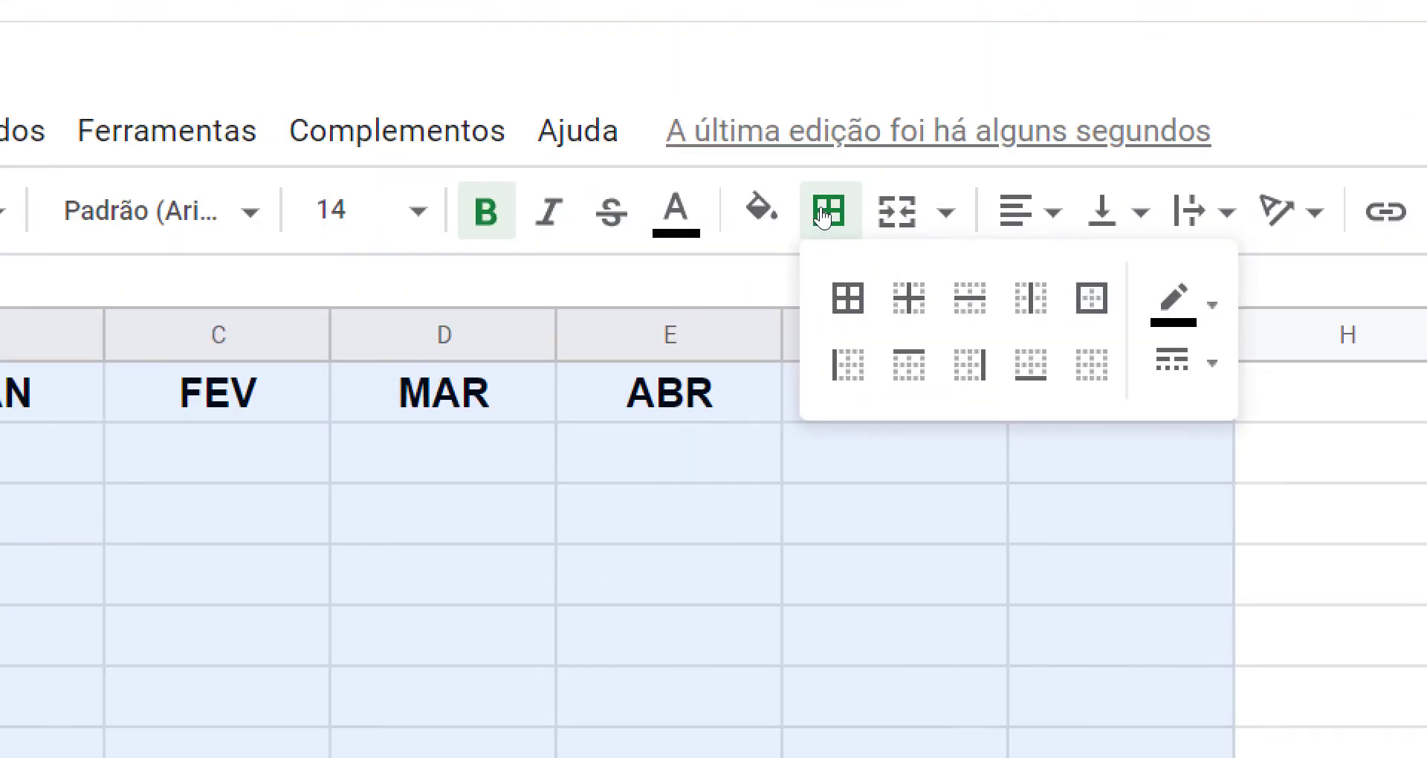
{"action": "left_click_drag", "start_coordinate": [768, 218], "coordinate": [1258, 408]}
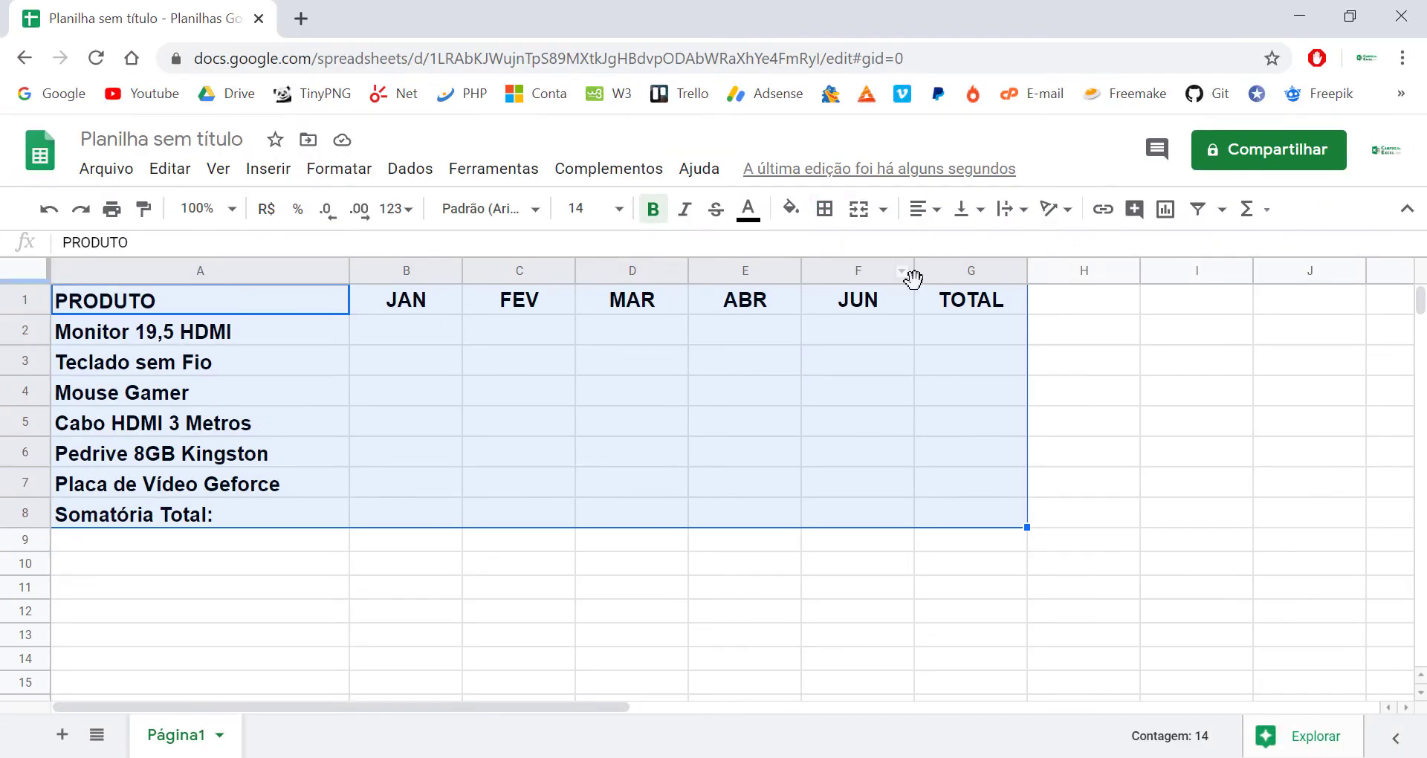
{"action": "left_click", "coordinate": [826, 214]}
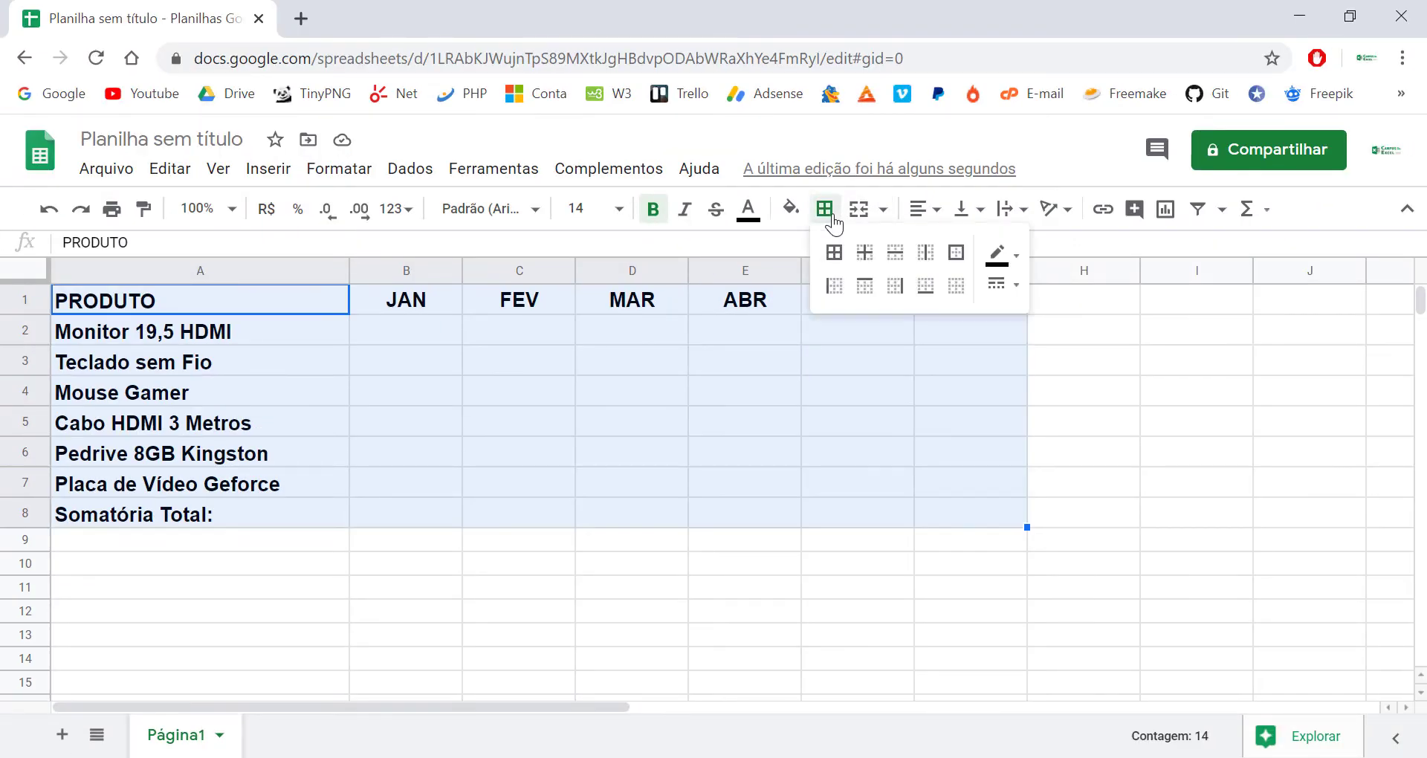
{"action": "left_click", "coordinate": [1009, 269]}
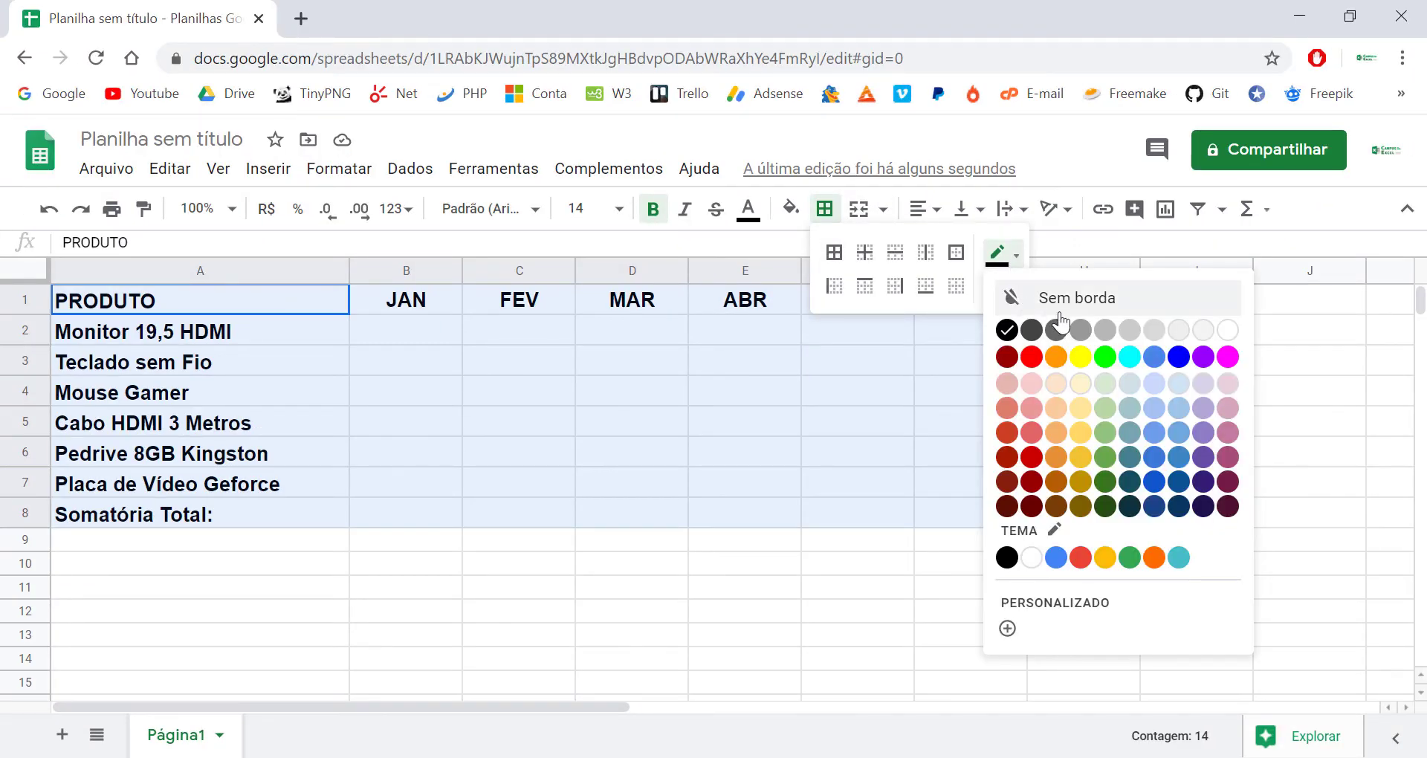
{"action": "left_click", "coordinate": [1105, 332]}
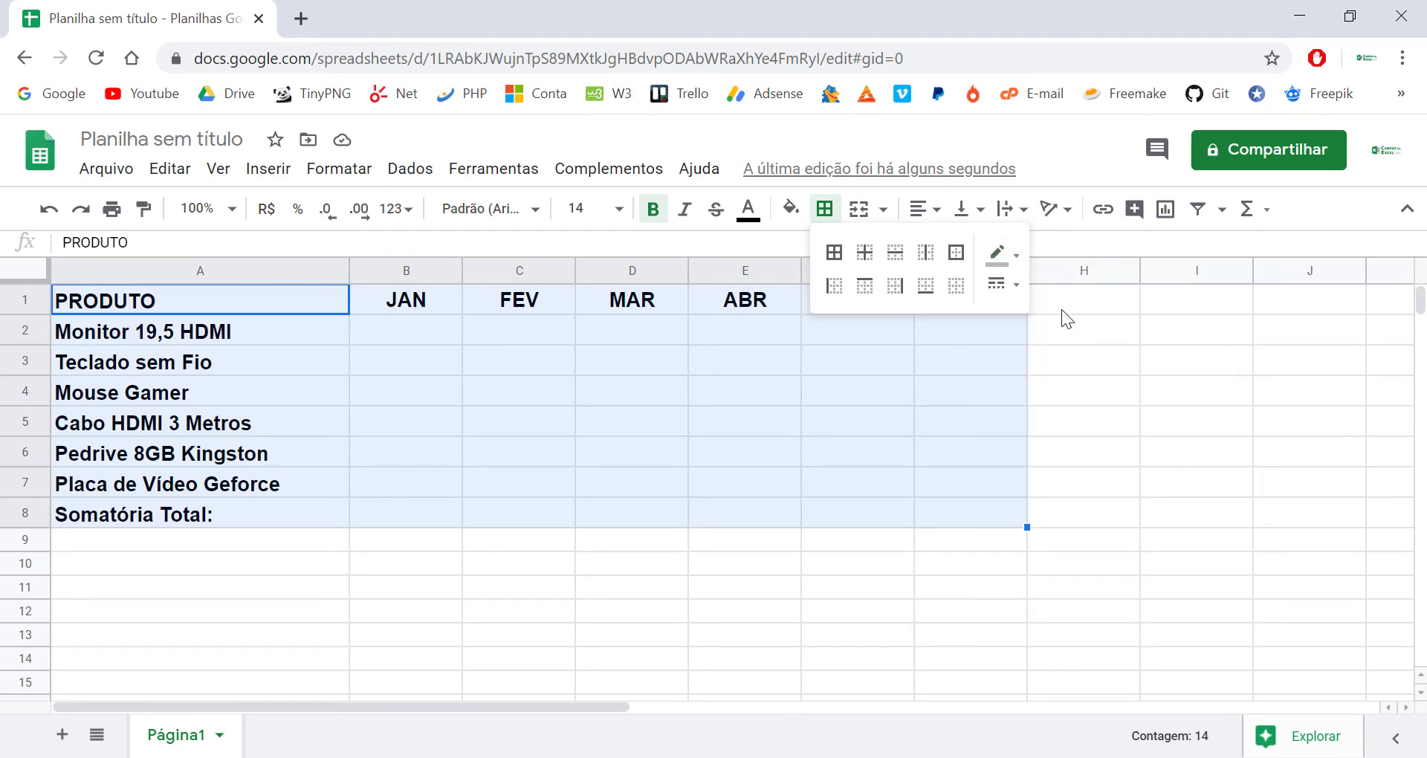
{"action": "left_click", "coordinate": [1003, 284]}
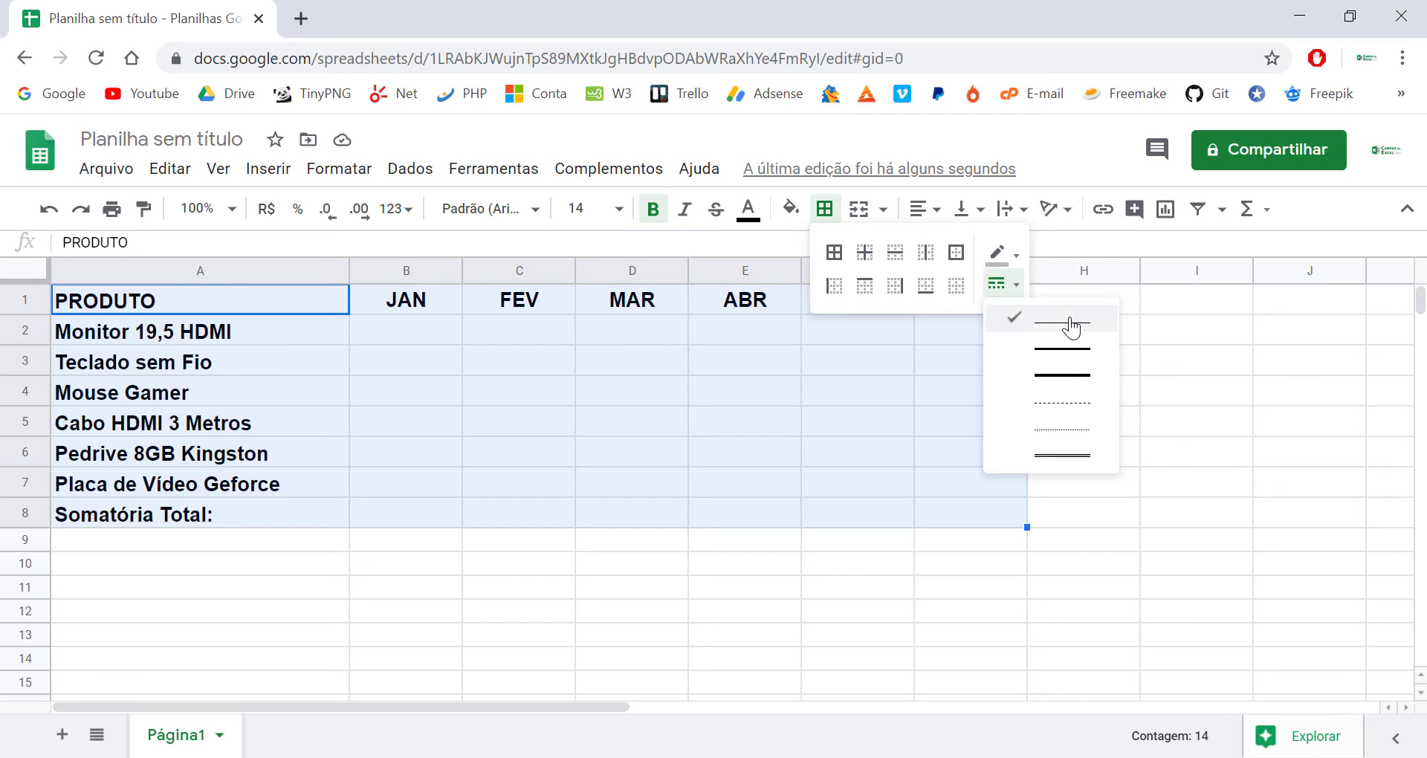
{"action": "left_click", "coordinate": [982, 297]}
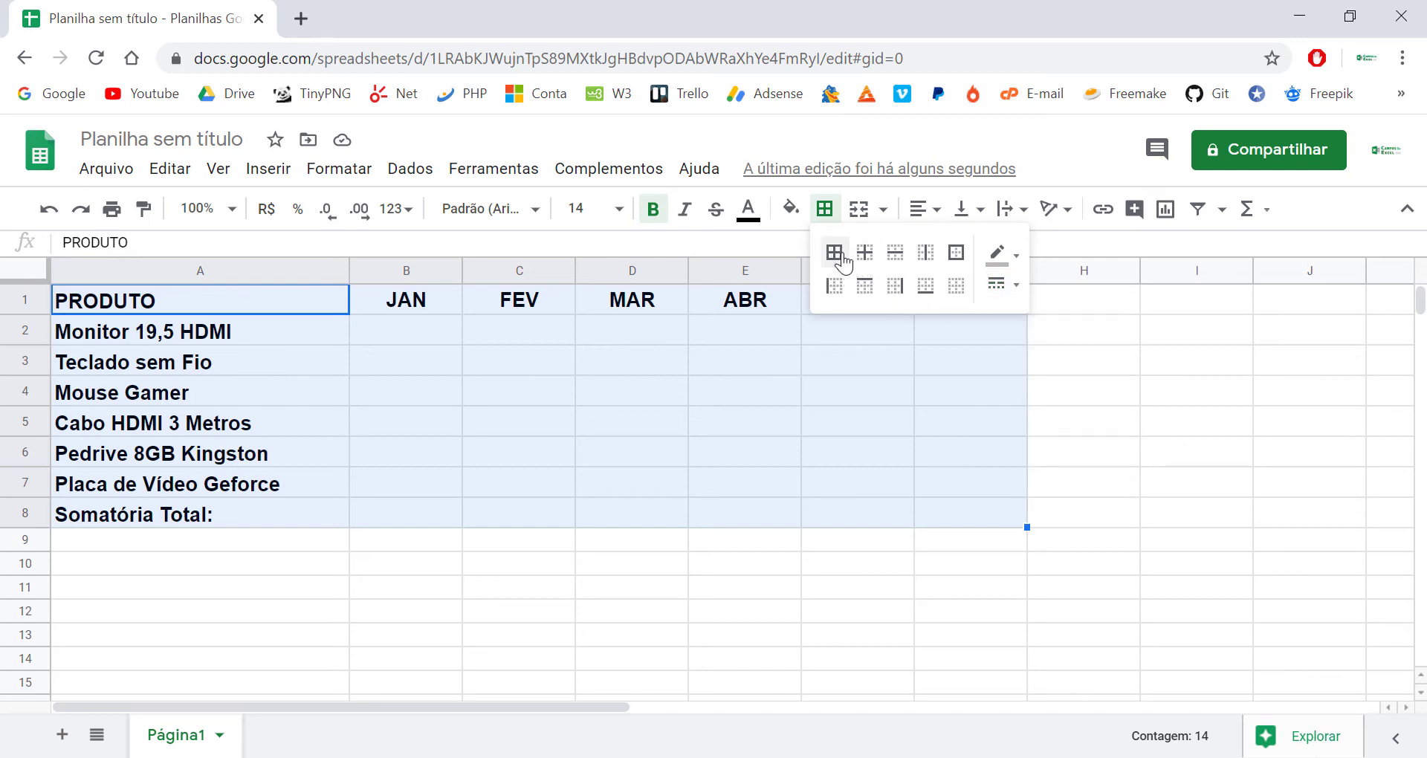
{"action": "left_click", "coordinate": [834, 254]}
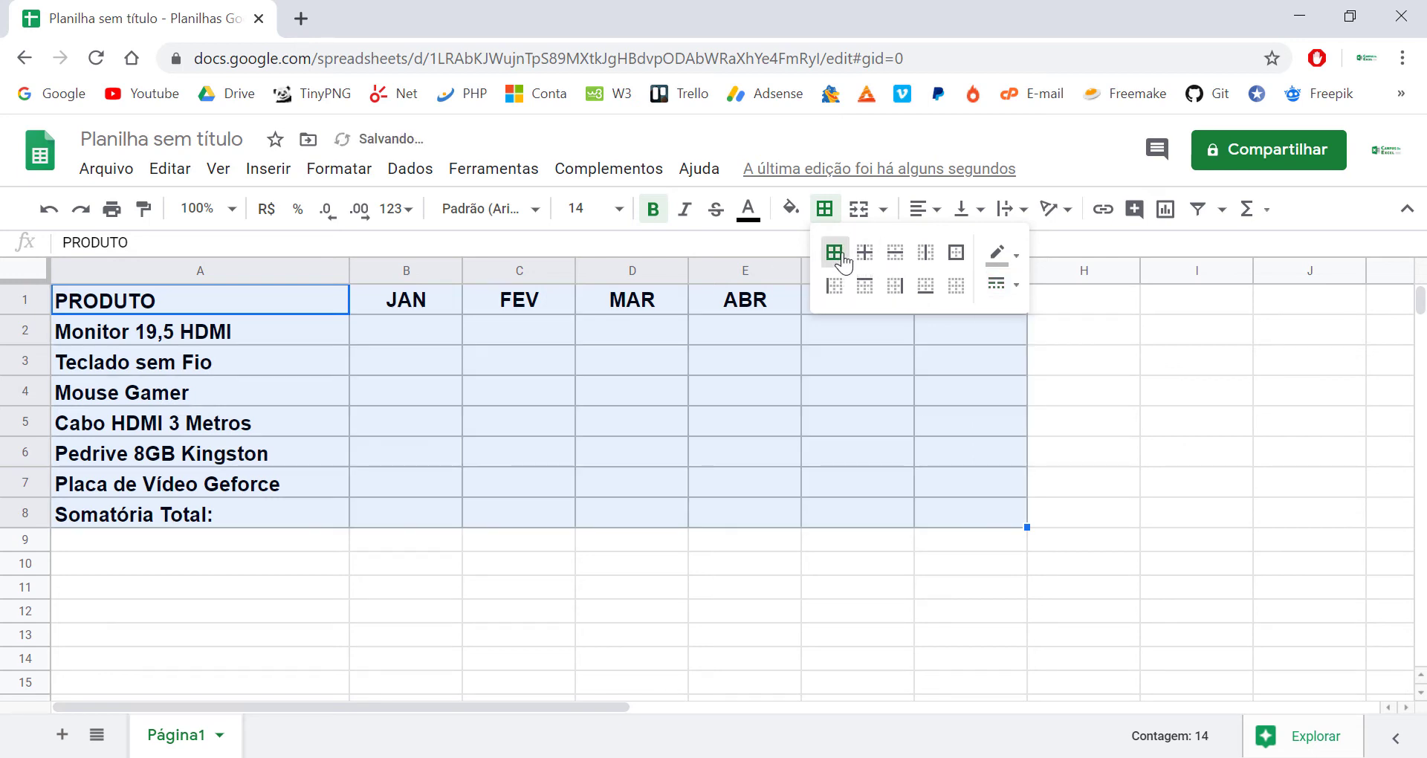
{"action": "left_click", "coordinate": [416, 351]}
{"action": "left_click_drag", "start_coordinate": [162, 296], "coordinate": [956, 306]}
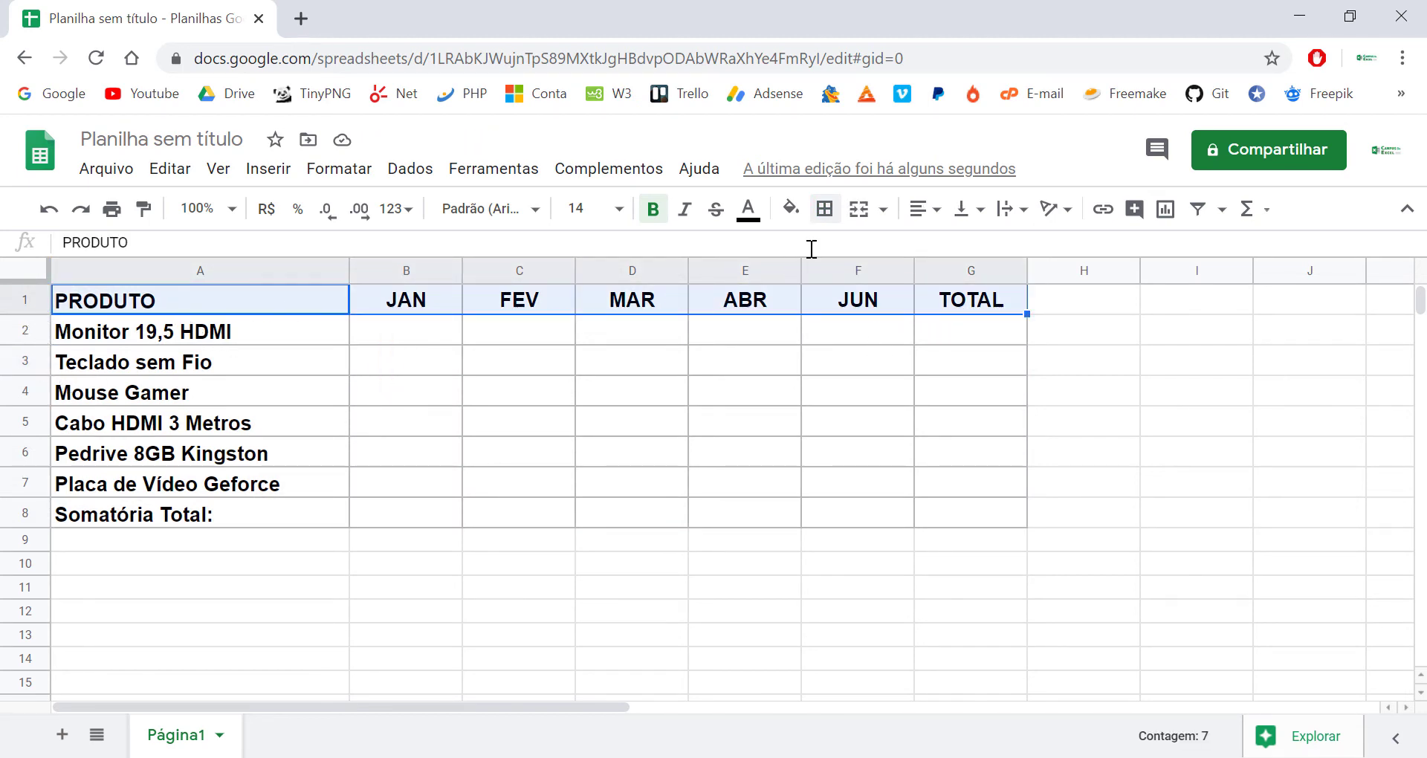
Set the border line style to medium and the border colour to grey
{"action": "left_click", "coordinate": [825, 209]}
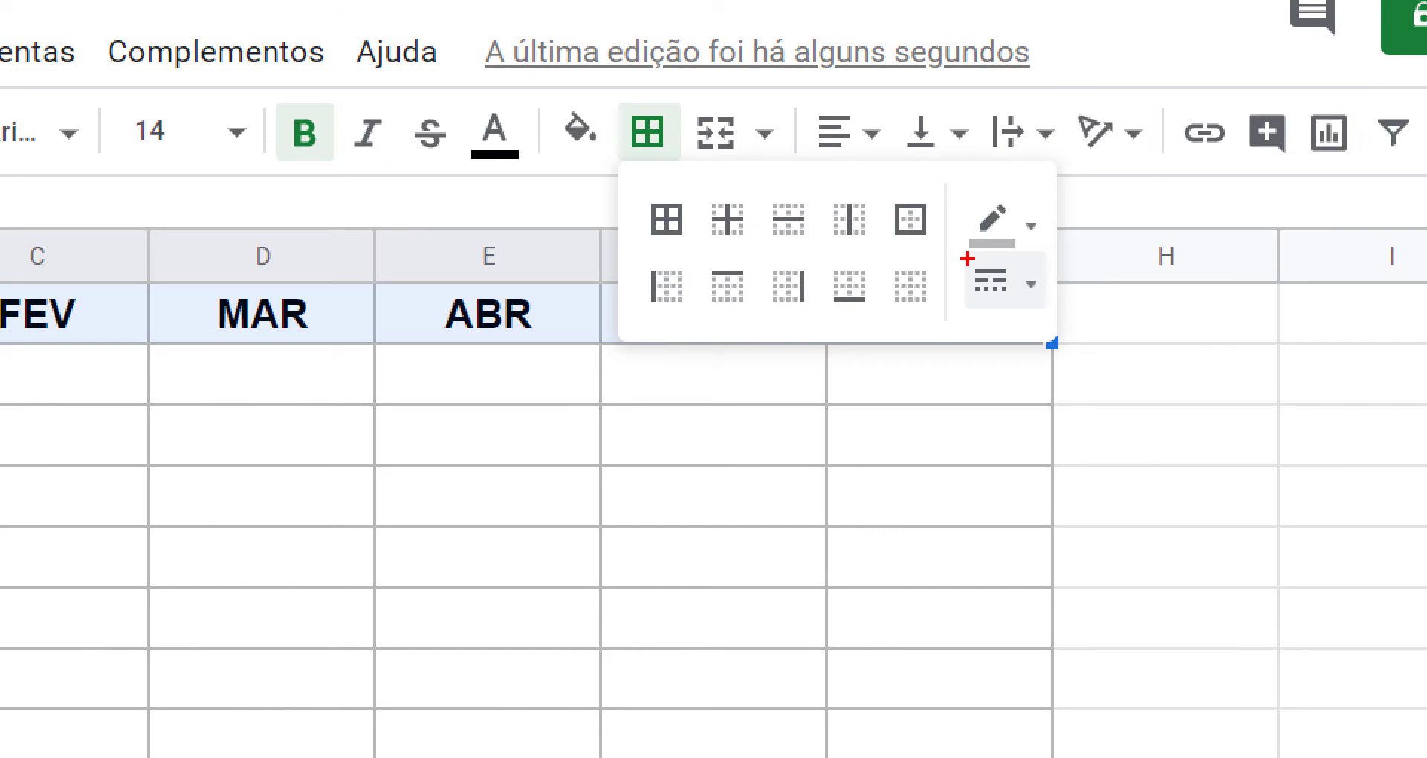
{"action": "left_click_drag", "start_coordinate": [945, 243], "coordinate": [1057, 297]}
{"action": "key", "text": "ctrl+z"}
{"action": "left_click_drag", "start_coordinate": [950, 247], "coordinate": [1104, 343]}
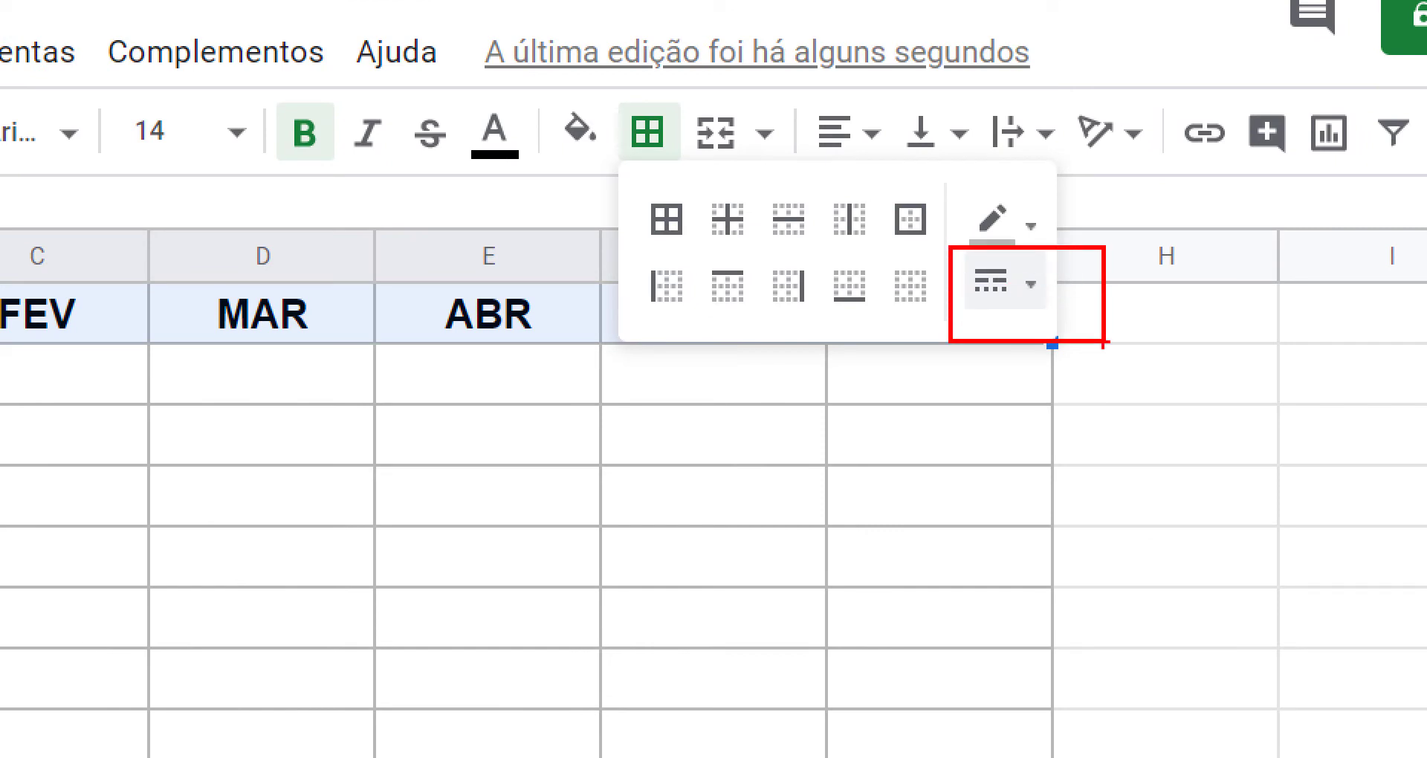
{"action": "key", "text": "Escape"}
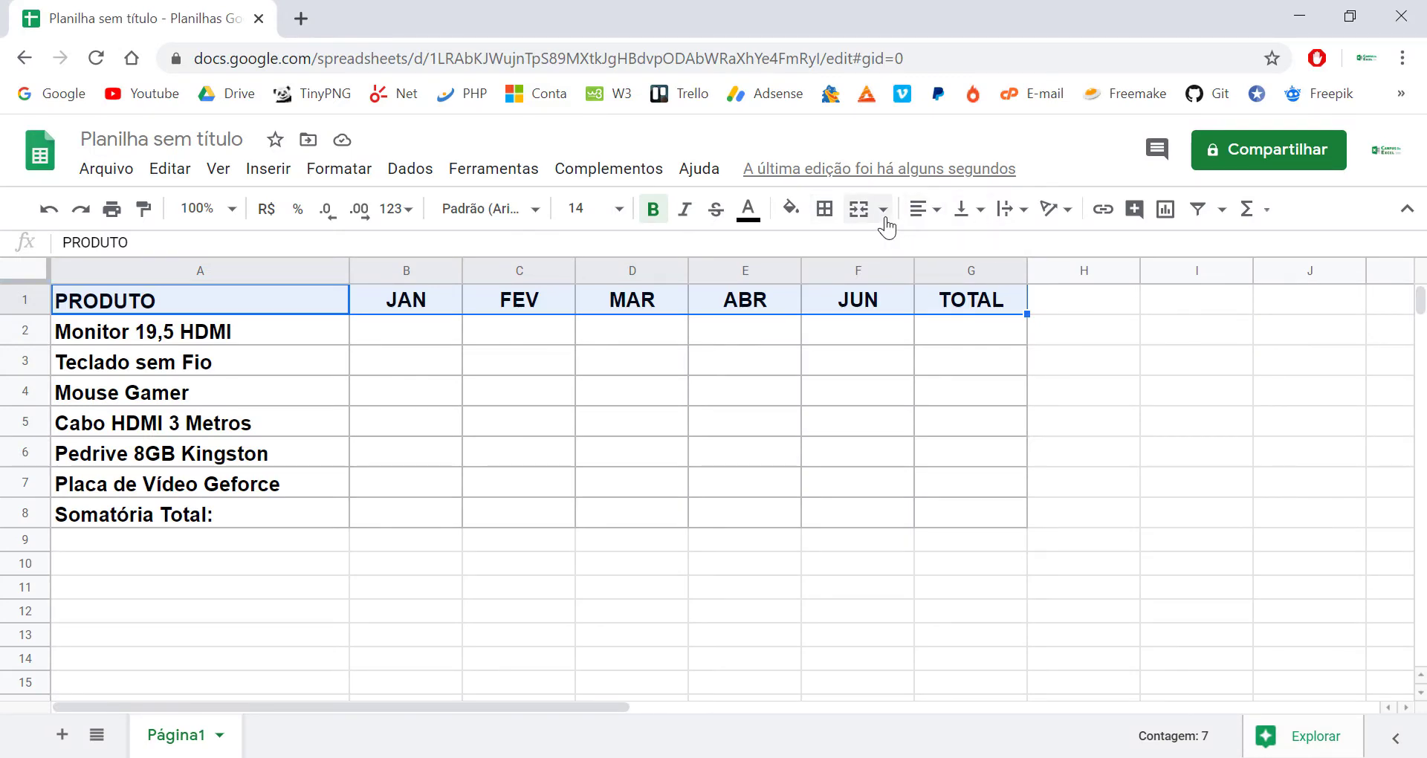
{"action": "left_click", "coordinate": [824, 209]}
{"action": "left_click", "coordinate": [1017, 286]}
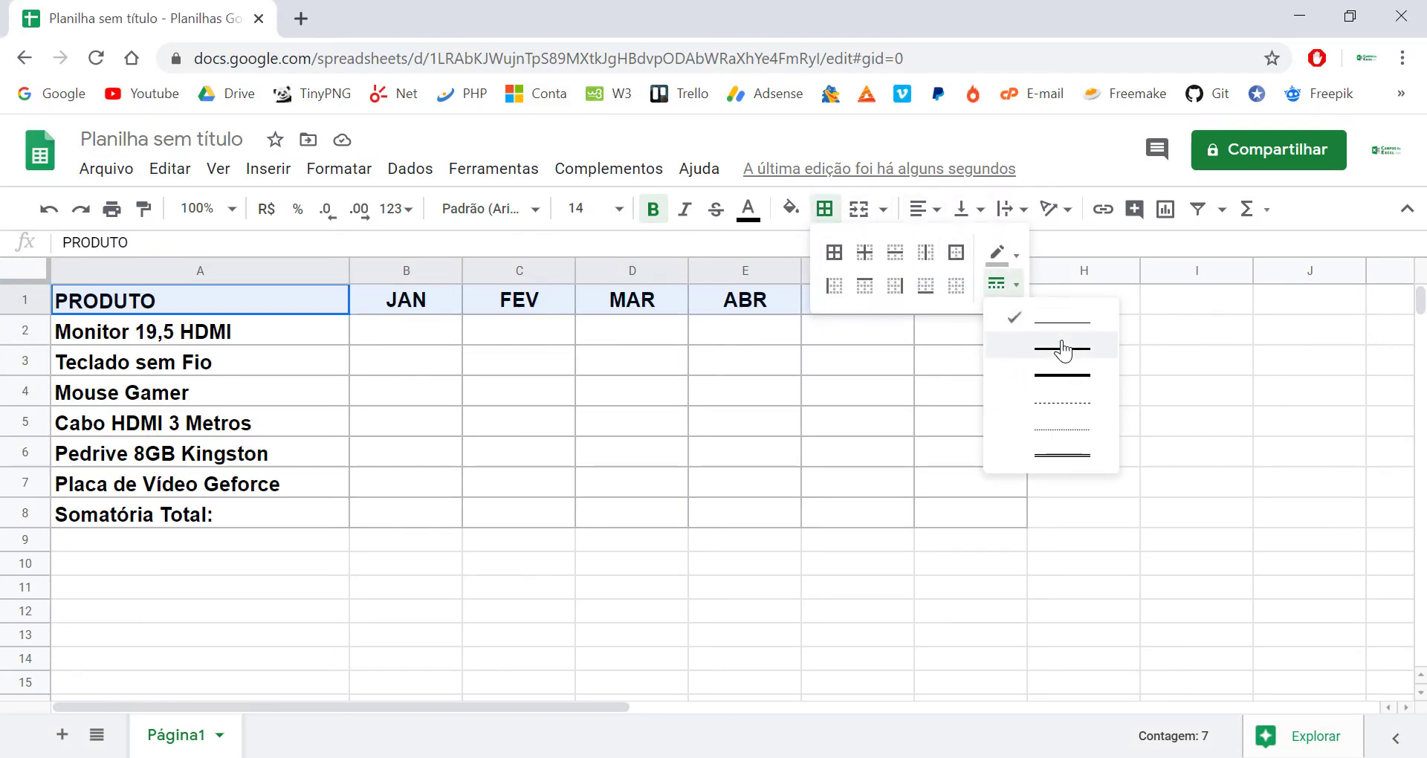
{"action": "left_click", "coordinate": [1063, 353]}
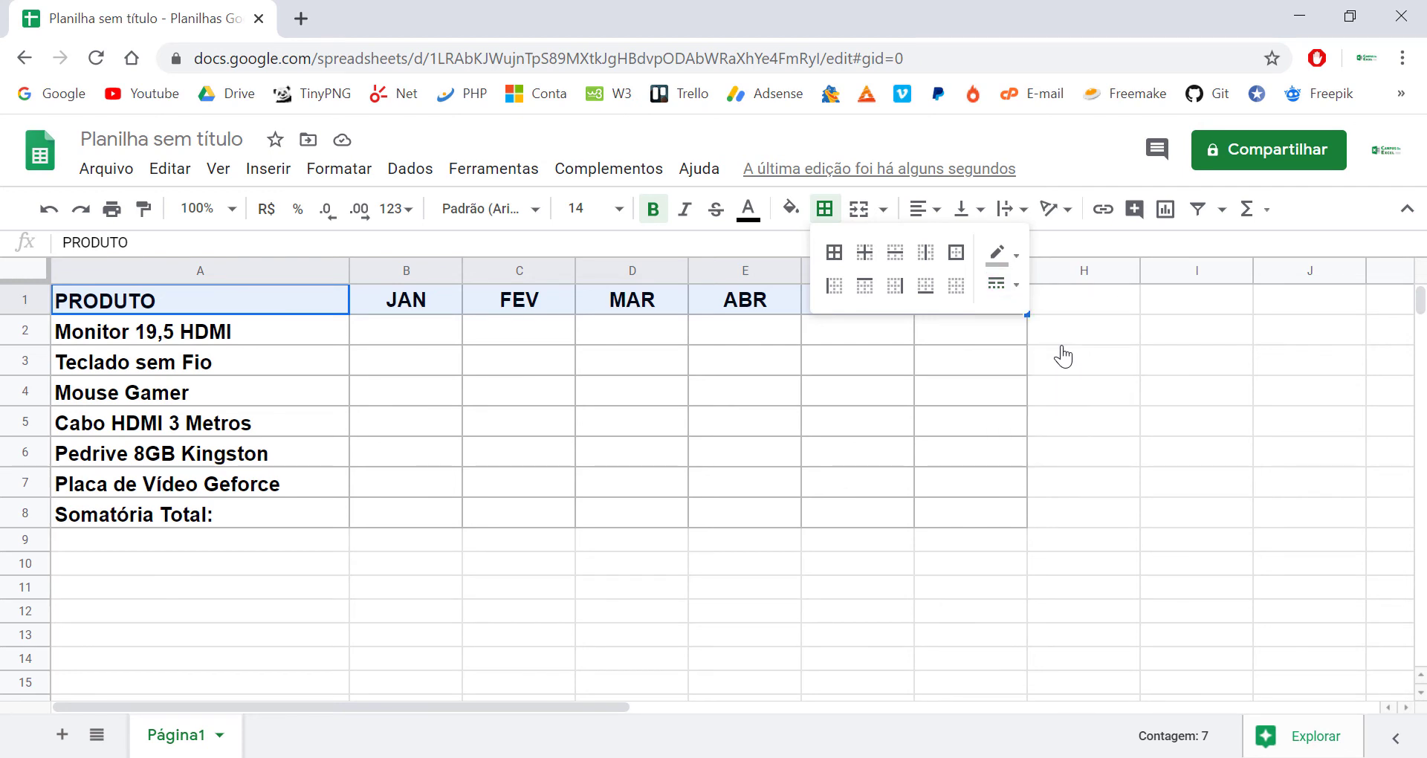
{"action": "left_click", "coordinate": [1016, 257]}
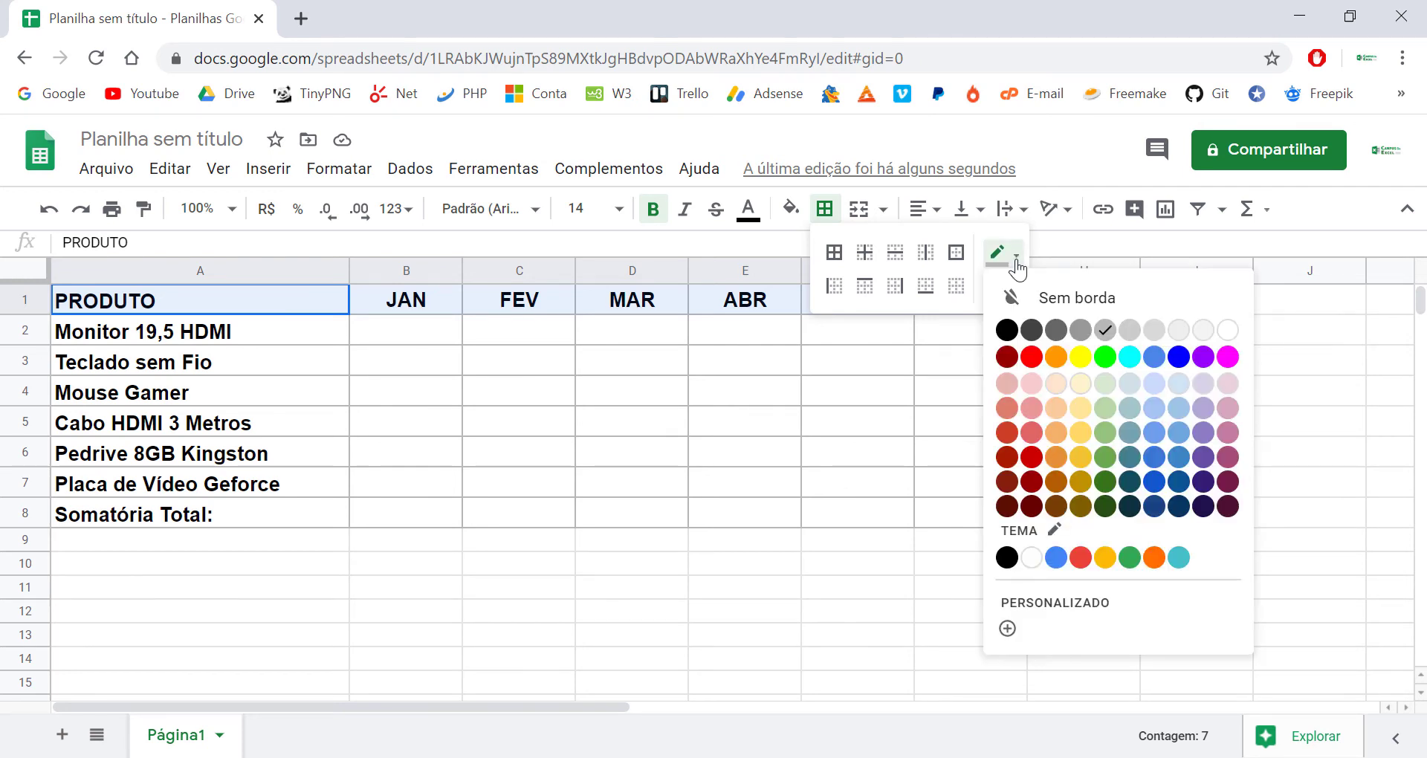
{"action": "left_click", "coordinate": [1081, 331]}
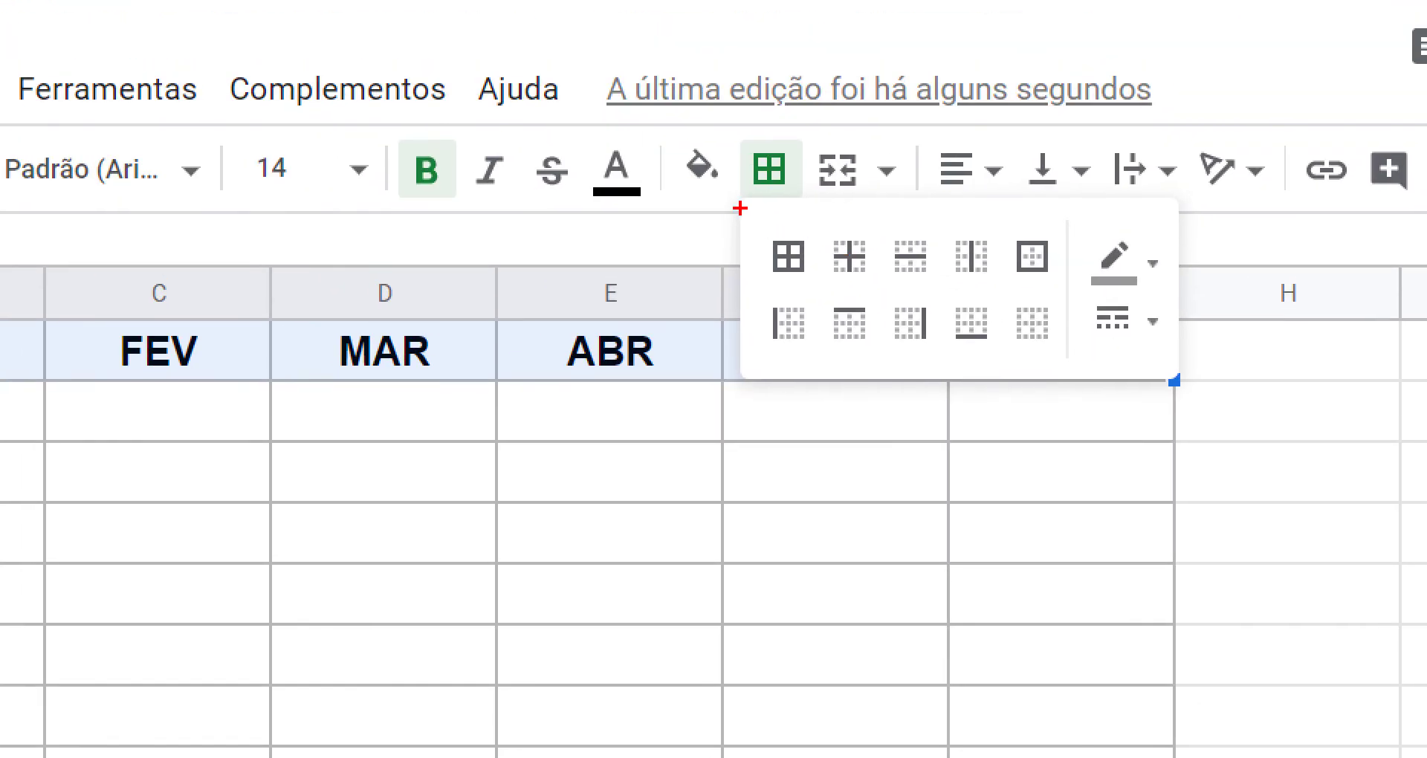
Apply a bottom border under the PRODUTO-to-TOTAL header row A1:G1
{"action": "left_click_drag", "start_coordinate": [741, 210], "coordinate": [991, 339]}
{"action": "key", "text": "e"}
{"action": "mouse_move", "coordinate": [753, 219]}
{"action": "left_mouse_down"}
{"action": "mouse_move", "coordinate": [1131, 368]}
{"action": "mouse_move", "coordinate": [1098, 363]}
{"action": "left_mouse_up"}
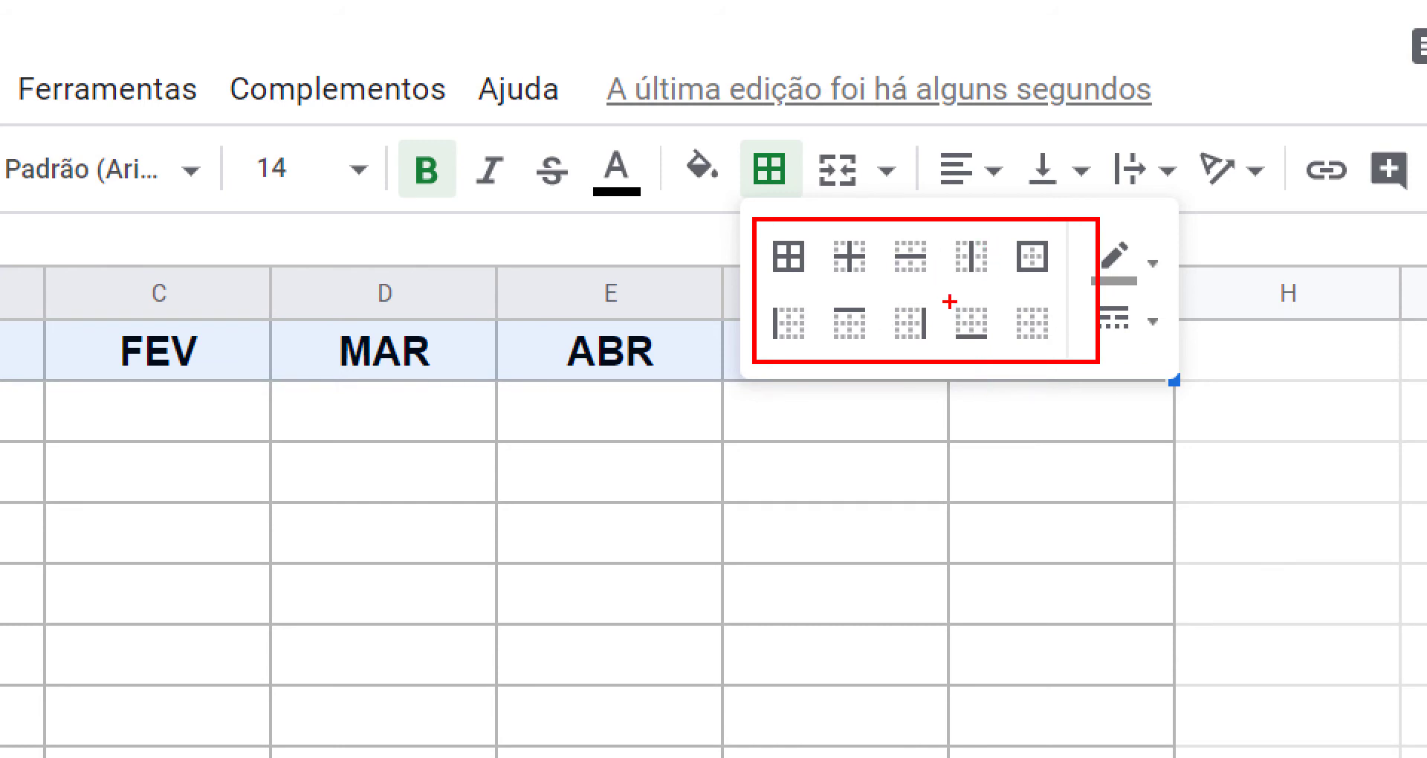
{"action": "left_click_drag", "start_coordinate": [949, 301], "coordinate": [1011, 357]}
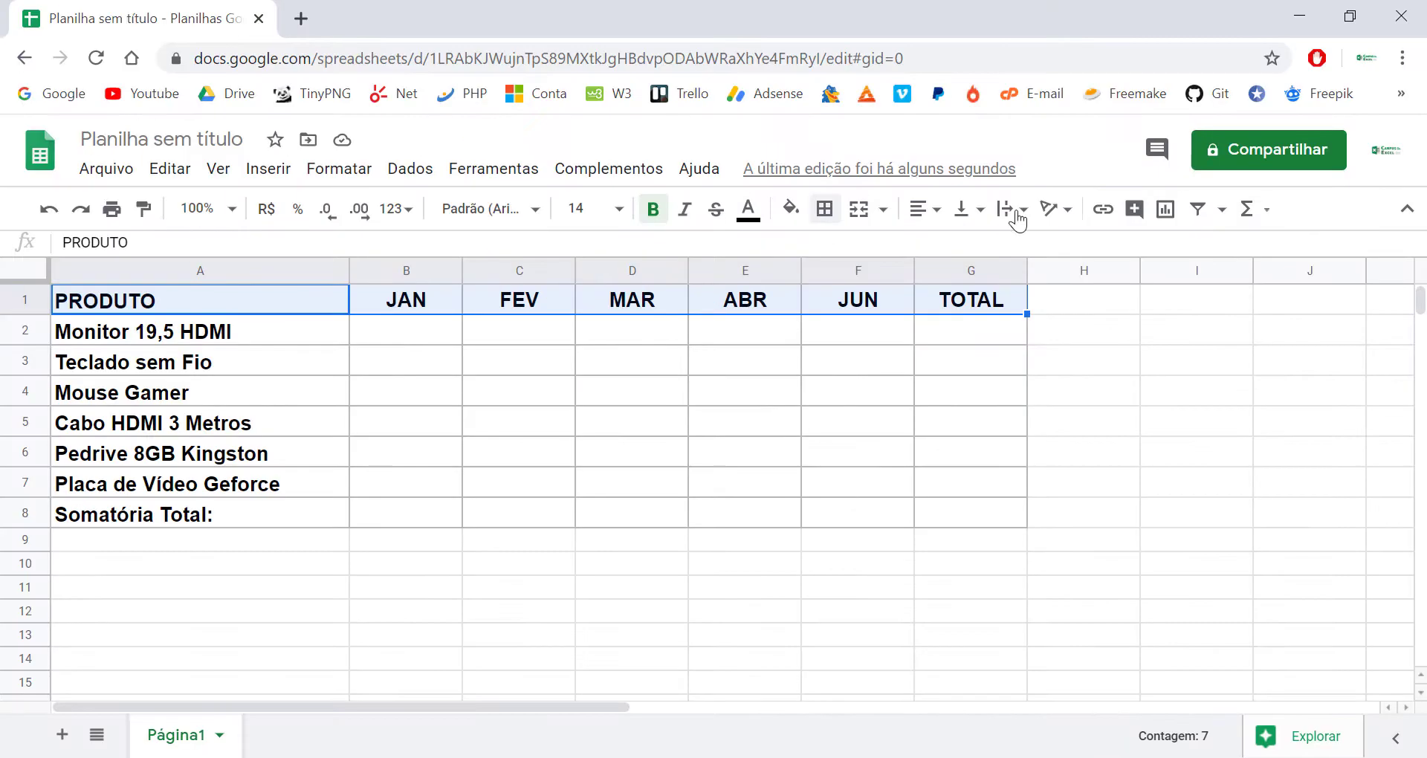
{"action": "left_click", "coordinate": [825, 210]}
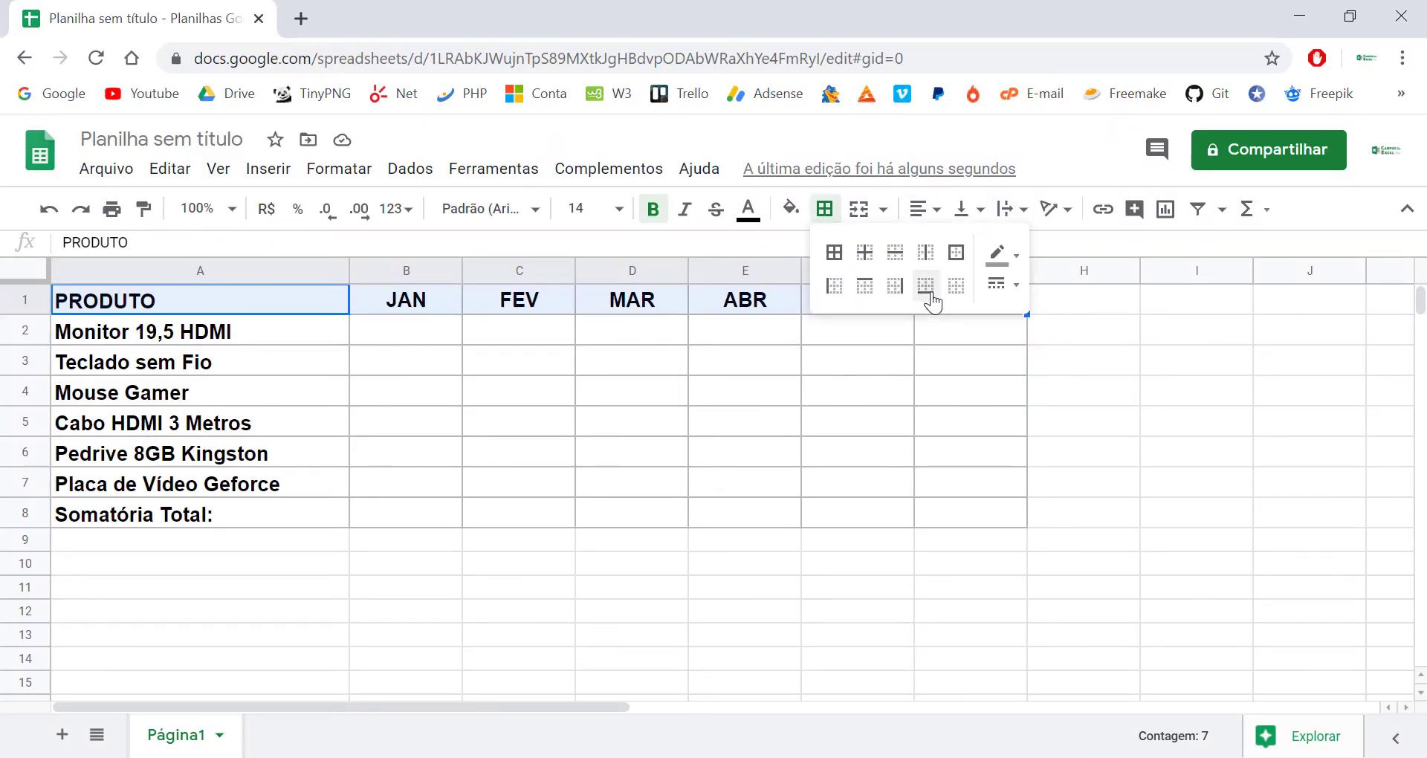
{"action": "left_click", "coordinate": [931, 295]}
{"action": "left_click", "coordinate": [502, 333]}
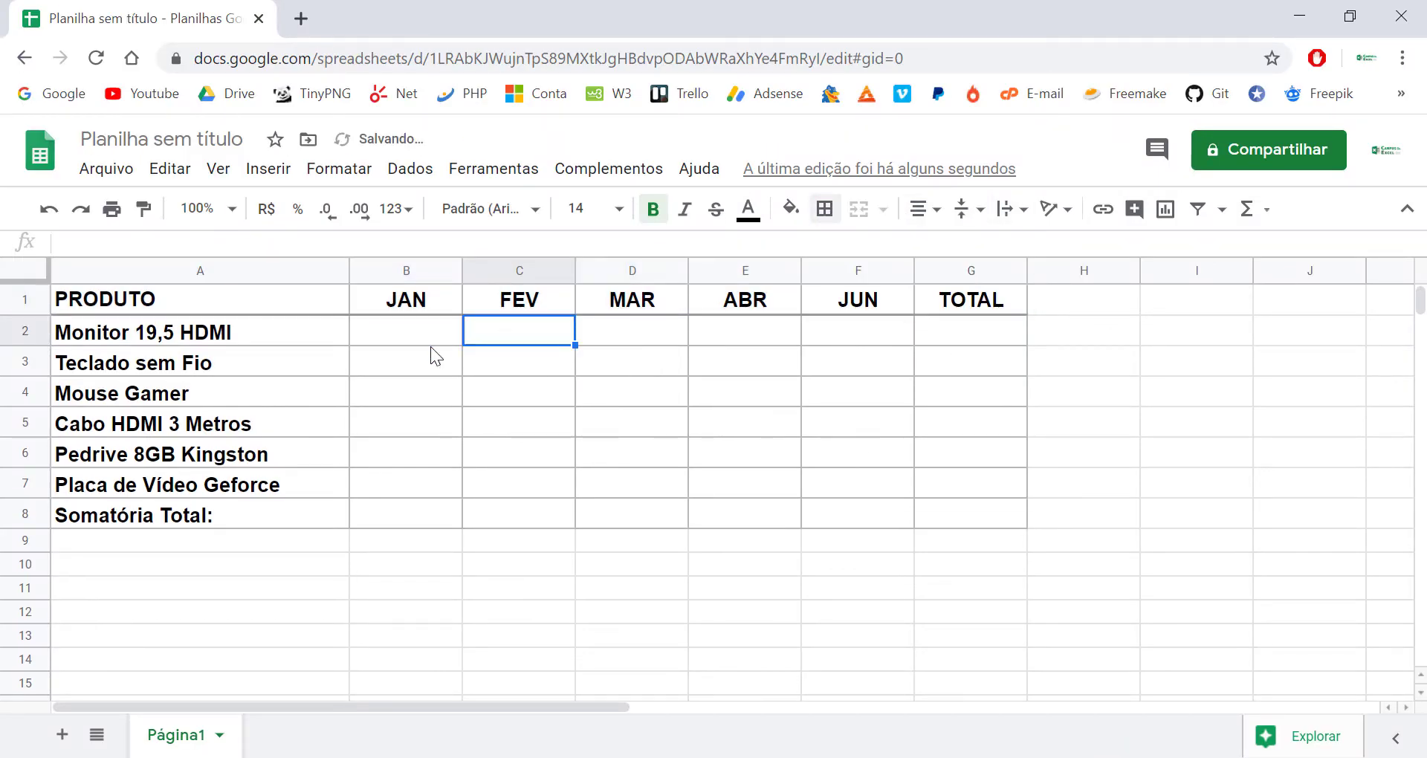
Add ', Esconder Linhas' after 'Estilo' on the Aula 02 slide, then return to Sheets
{"action": "left_click", "coordinate": [354, 330]}
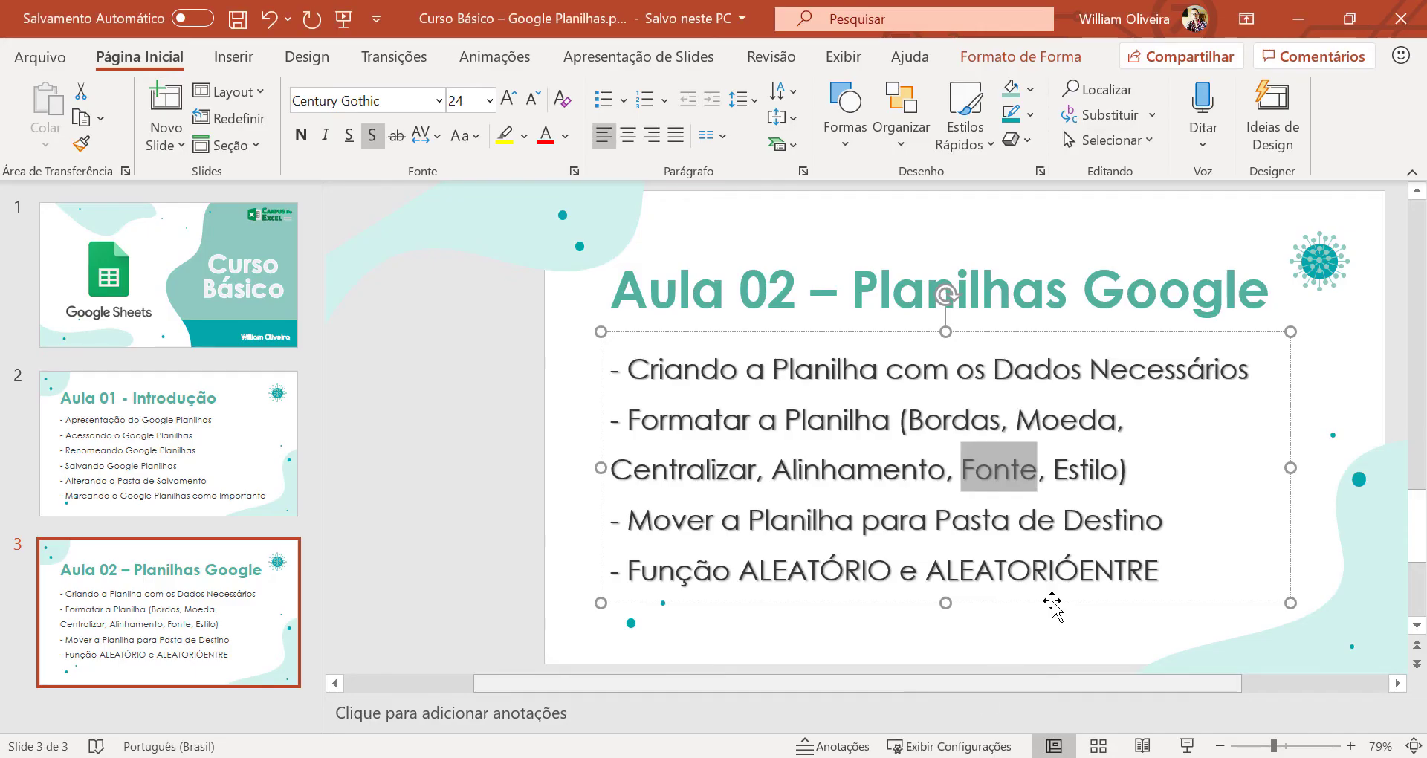
{"action": "type", "text": ", Esconder Linhas"}
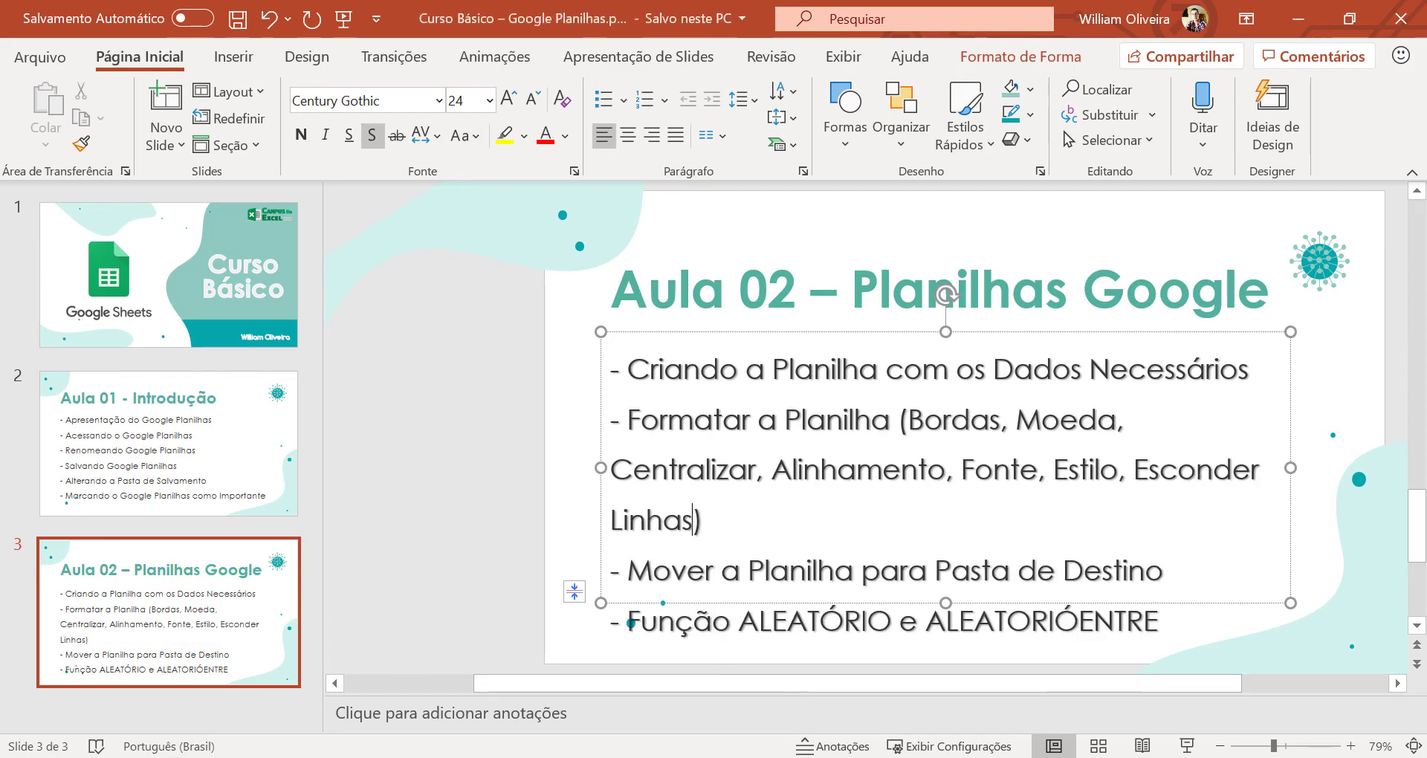
{"action": "mouse_move", "coordinate": [988, 752]}
{"action": "left_click", "coordinate": [1099, 705]}
{"action": "left_click", "coordinate": [706, 403]}
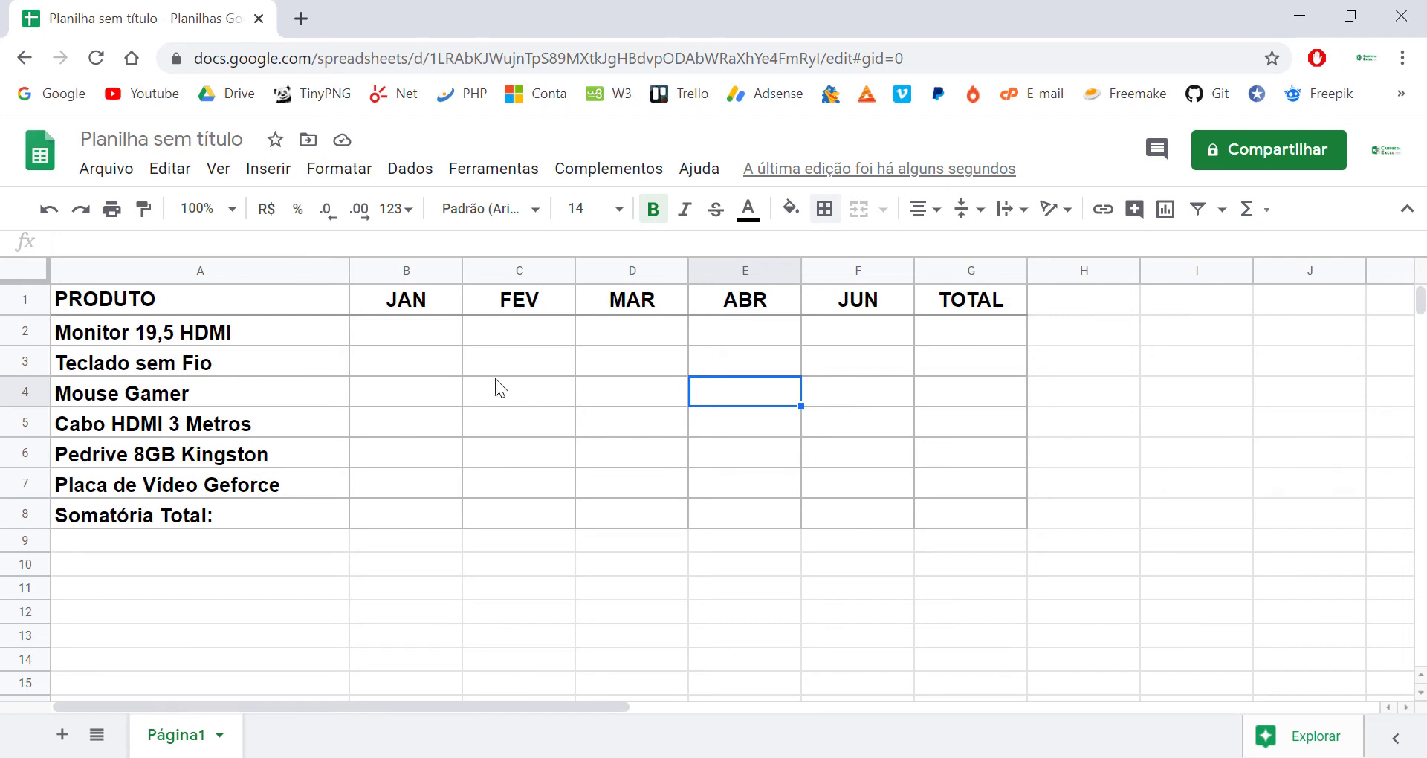
Uncheck Linhas de grade in the Ver menu, then select the product table A1:G8
{"action": "left_click", "coordinate": [472, 362]}
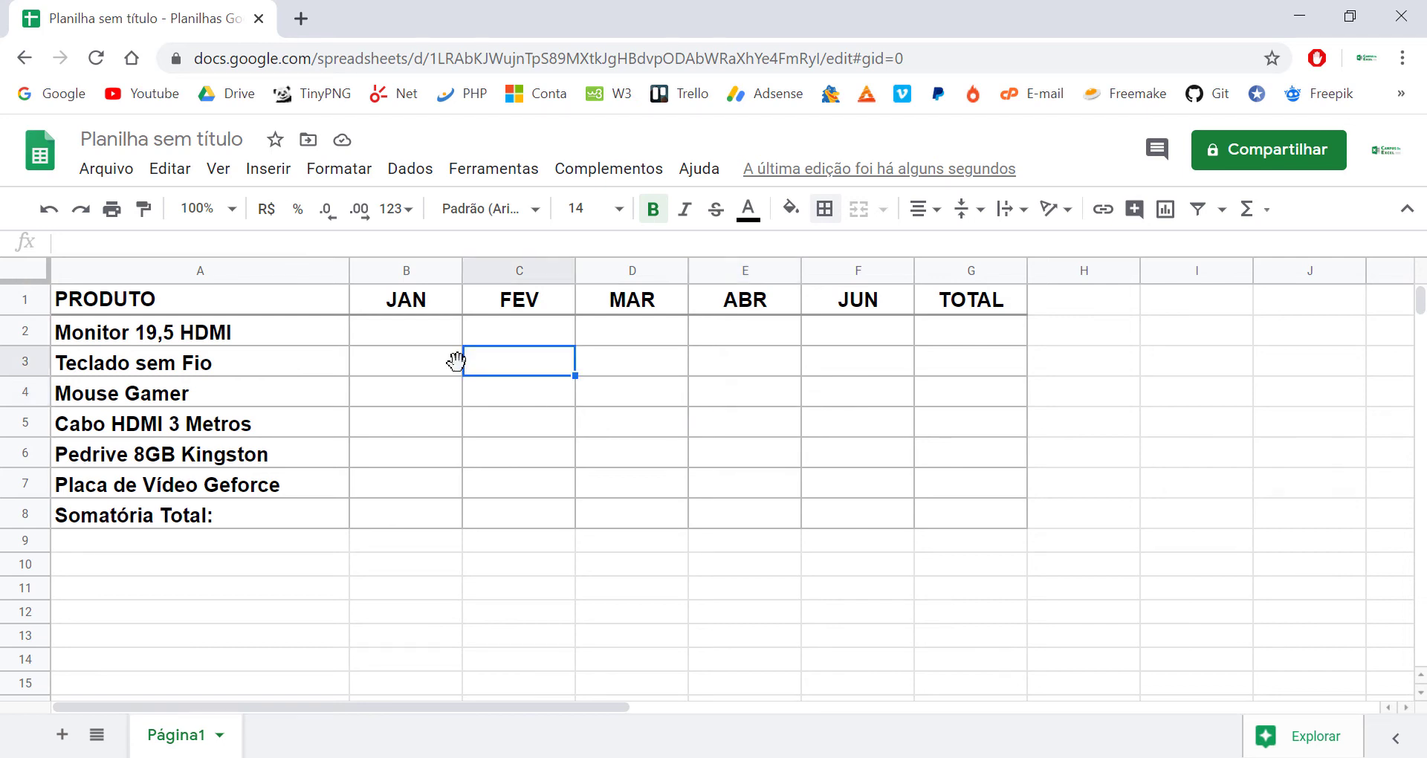
{"action": "left_click", "coordinate": [221, 178]}
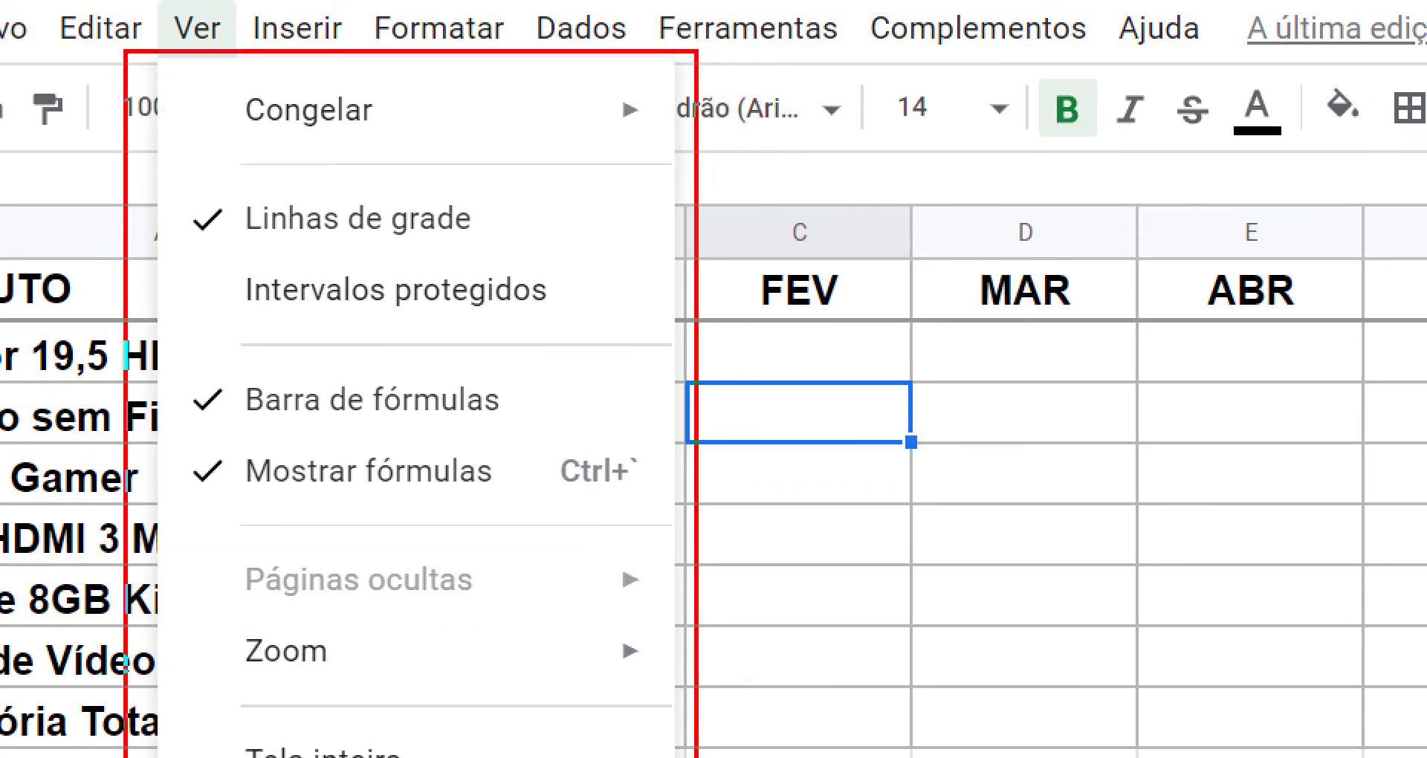
{"action": "left_click_drag", "start_coordinate": [153, 165], "coordinate": [212, 235]}
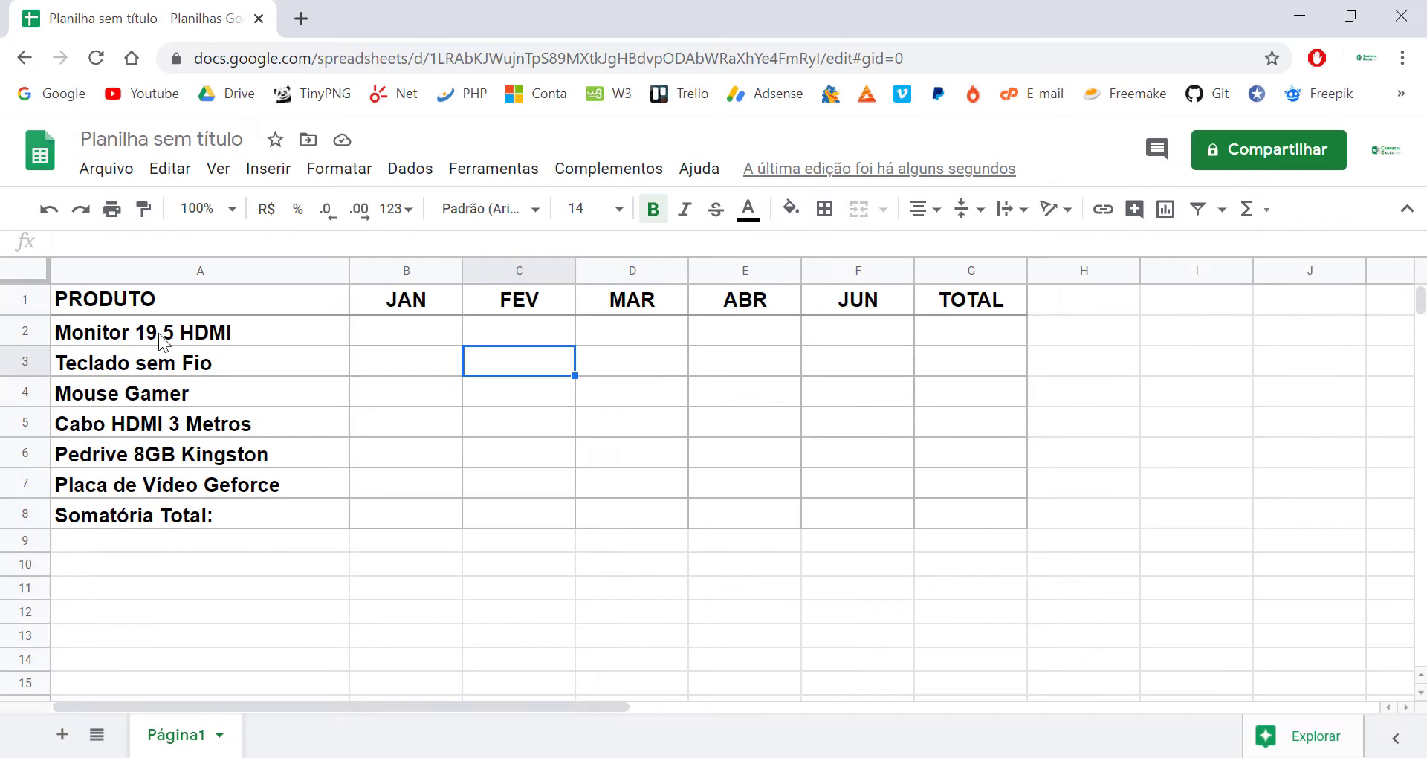
{"action": "left_click", "coordinate": [218, 168]}
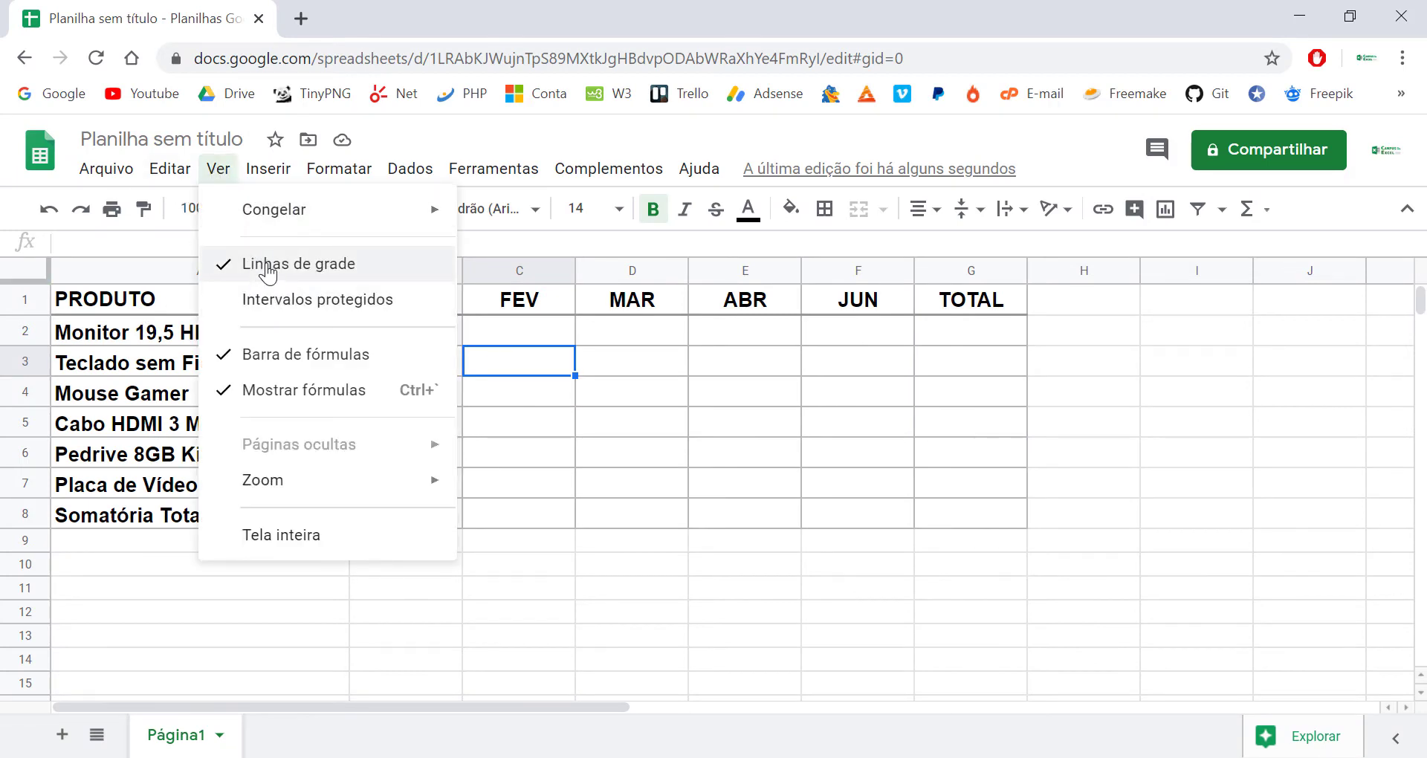
{"action": "left_click", "coordinate": [263, 266]}
{"action": "left_click", "coordinate": [938, 421]}
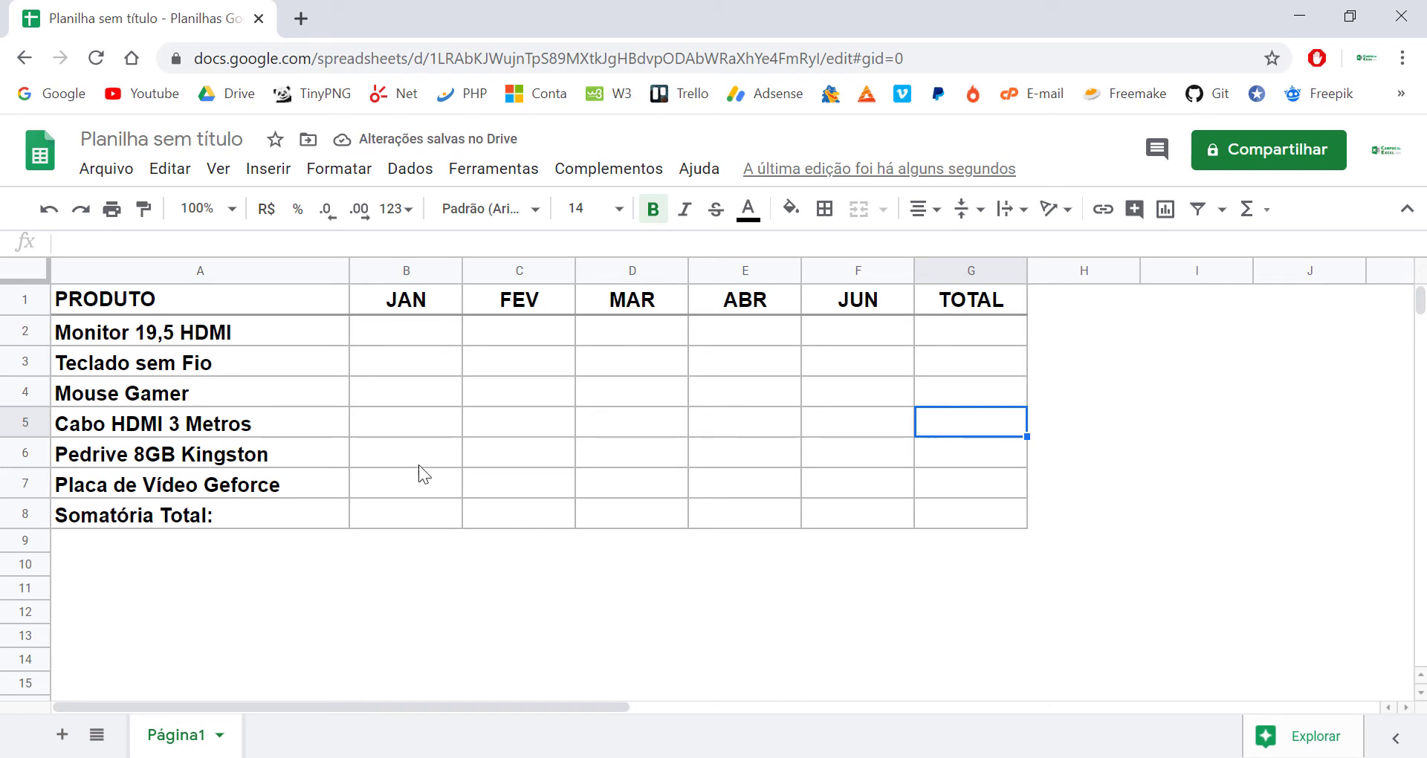
{"action": "left_click", "coordinate": [403, 336]}
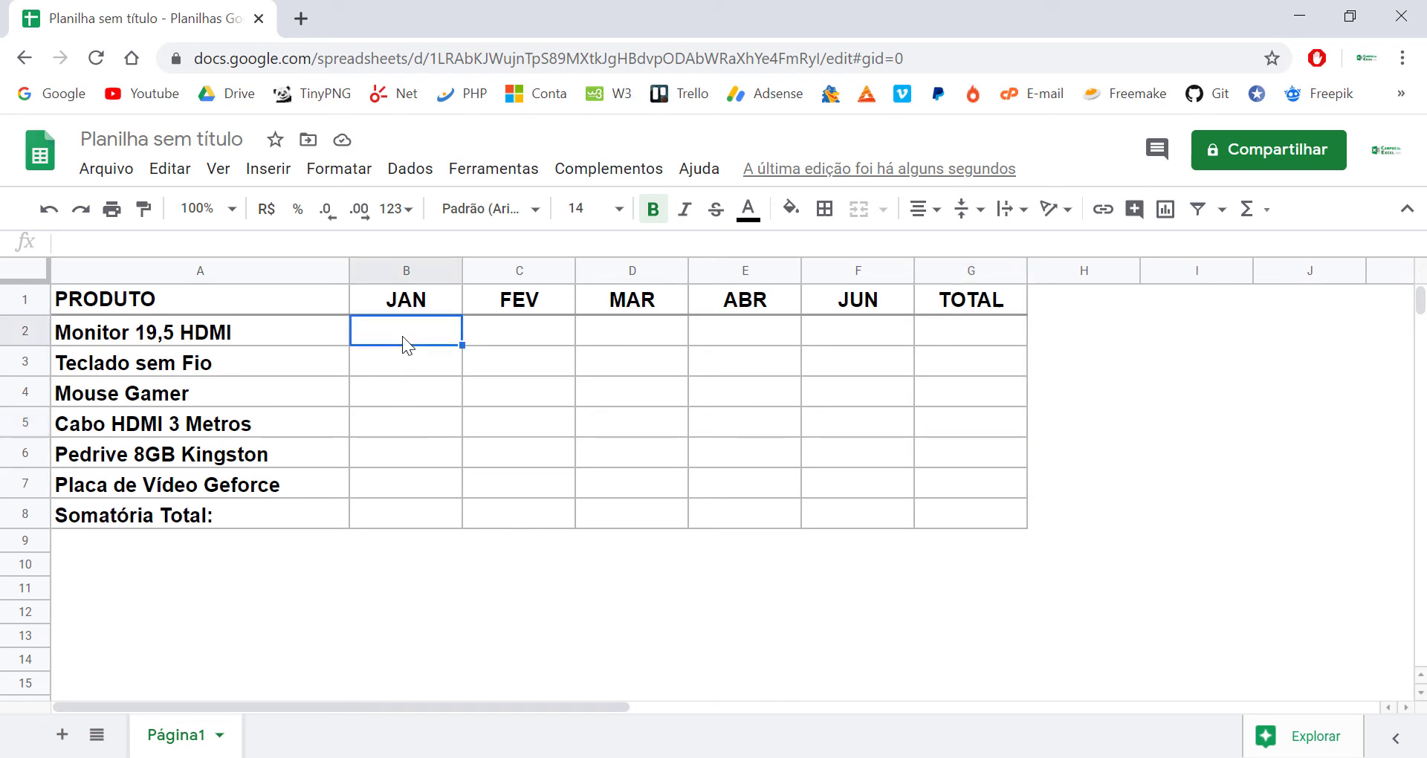
{"action": "left_click_drag", "start_coordinate": [163, 296], "coordinate": [985, 502]}
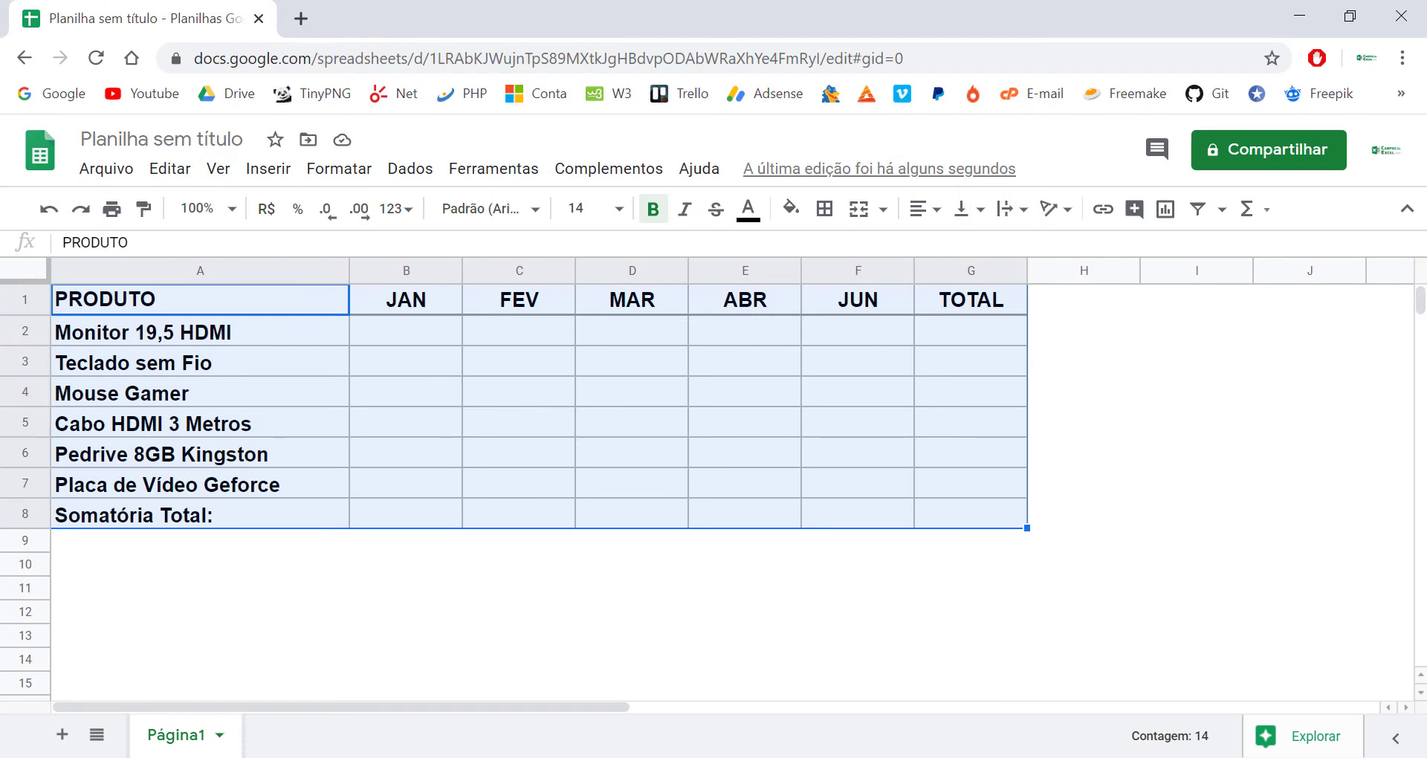
Apply Explorar's yellow alternating-colour style to A1:G8 after trying the grey, cyan and green ones
{"action": "left_click", "coordinate": [886, 489]}
{"action": "left_click", "coordinate": [1012, 483]}
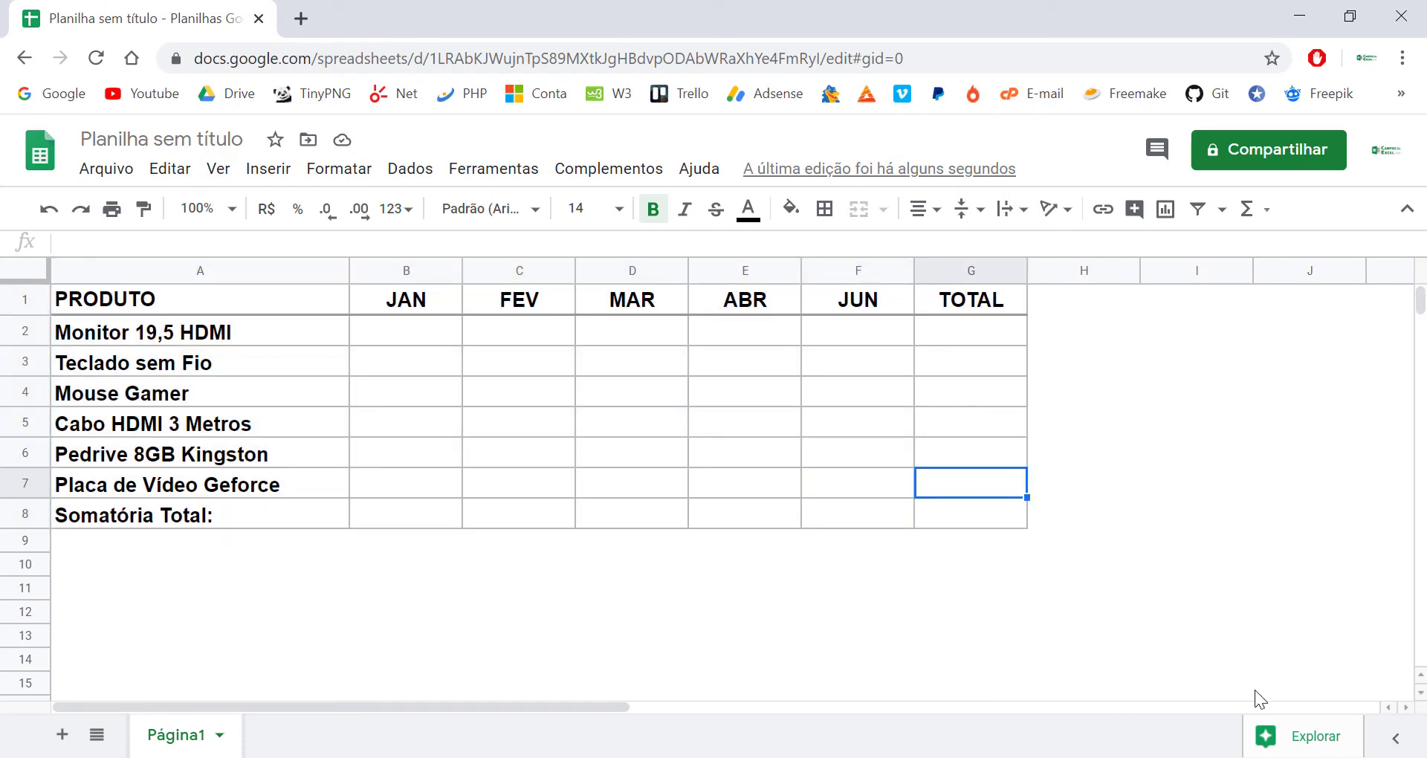
{"action": "left_click_drag", "start_coordinate": [189, 302], "coordinate": [941, 510]}
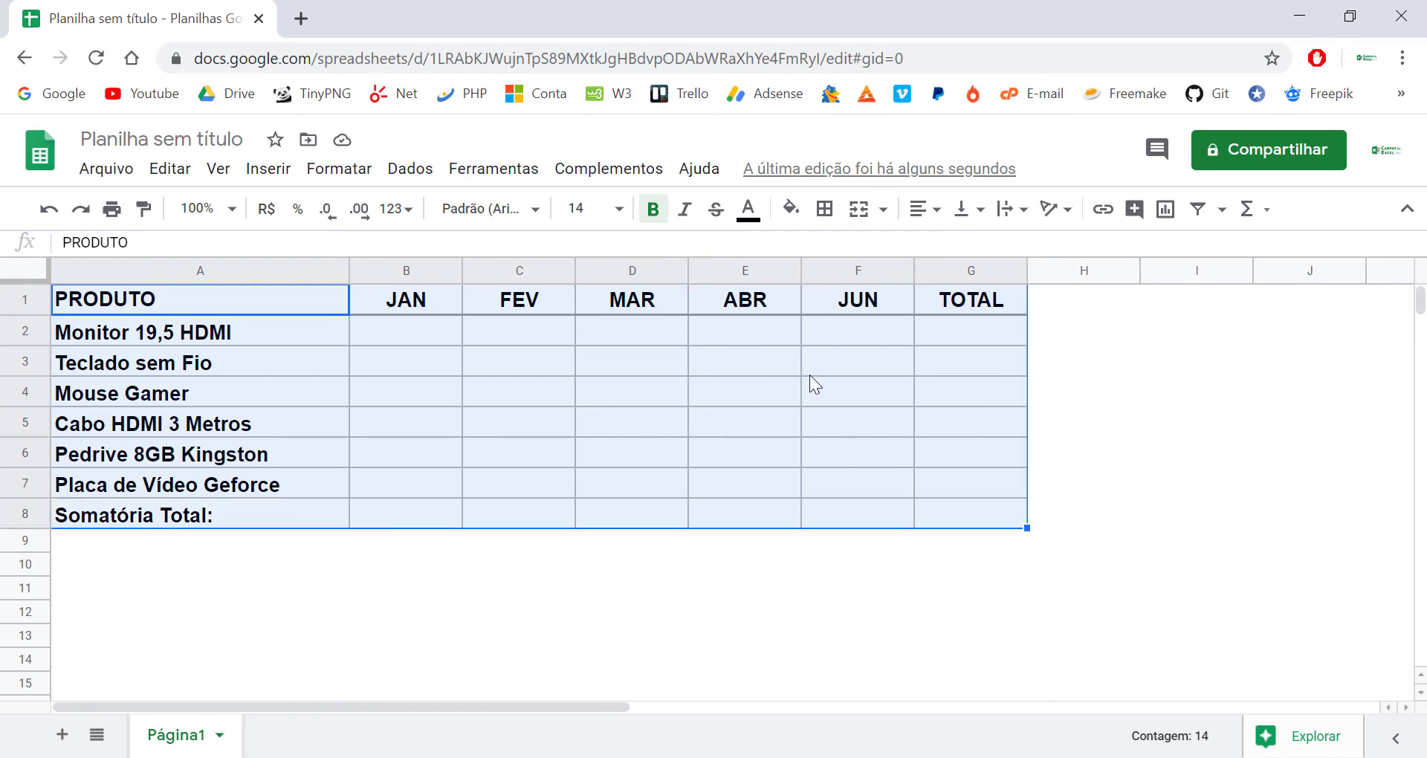
{"action": "left_click", "coordinate": [1285, 740]}
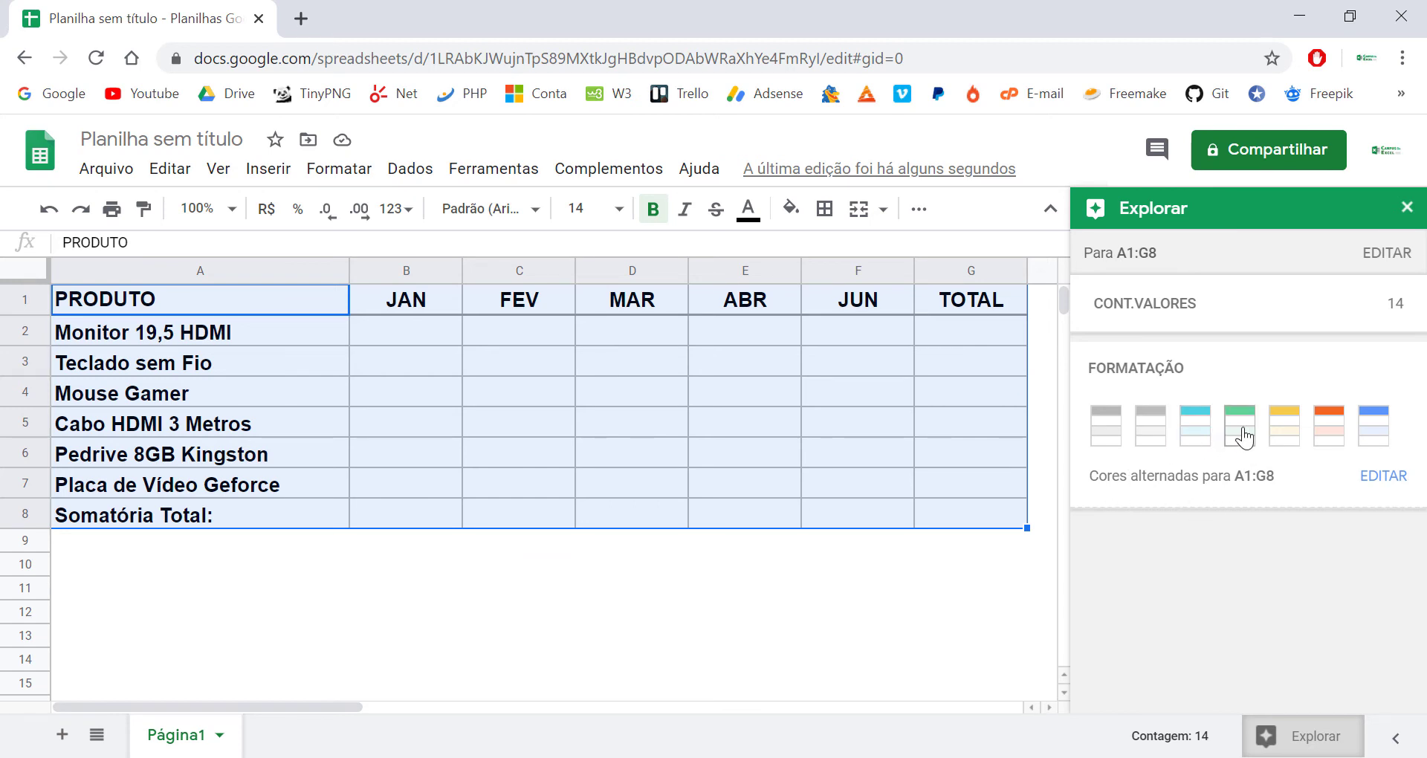
{"action": "left_click", "coordinate": [1109, 439]}
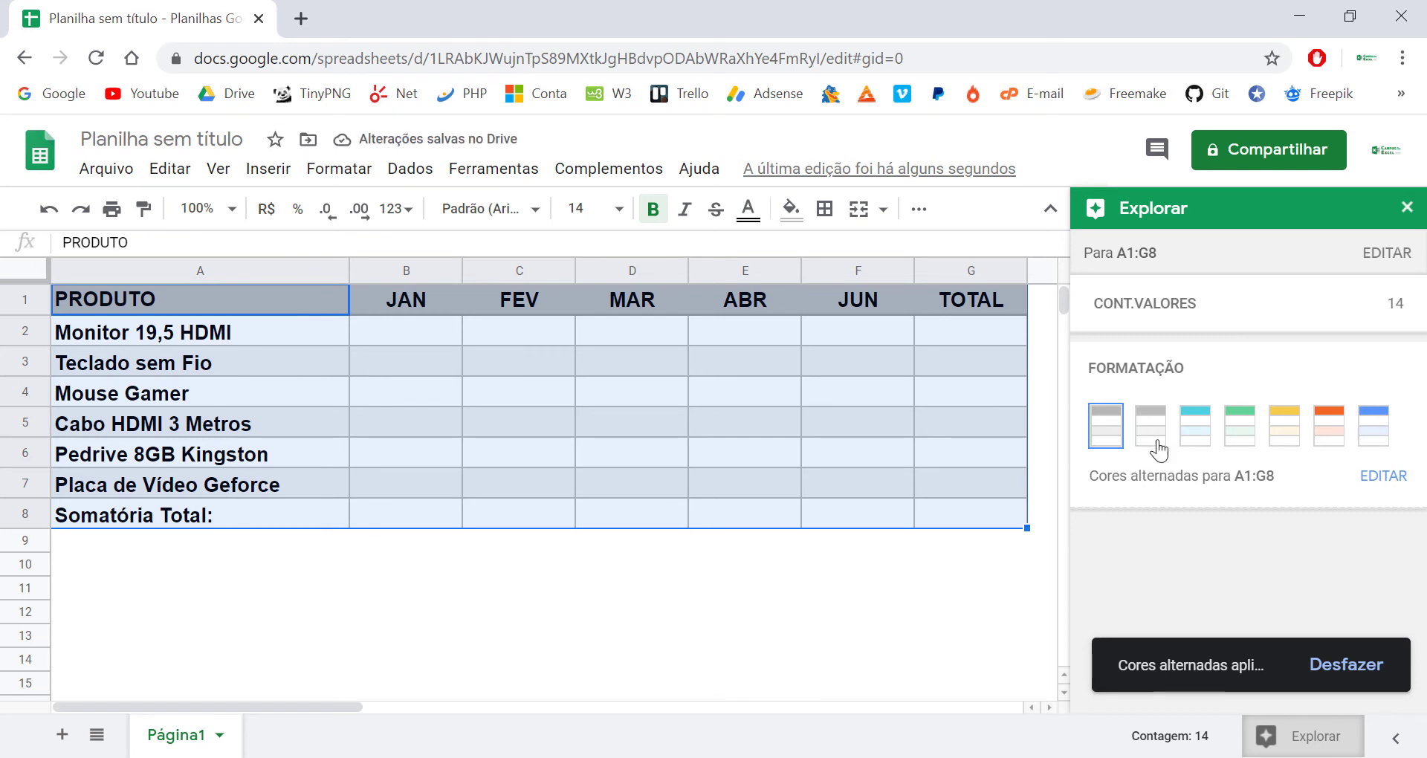
{"action": "left_click", "coordinate": [1156, 435]}
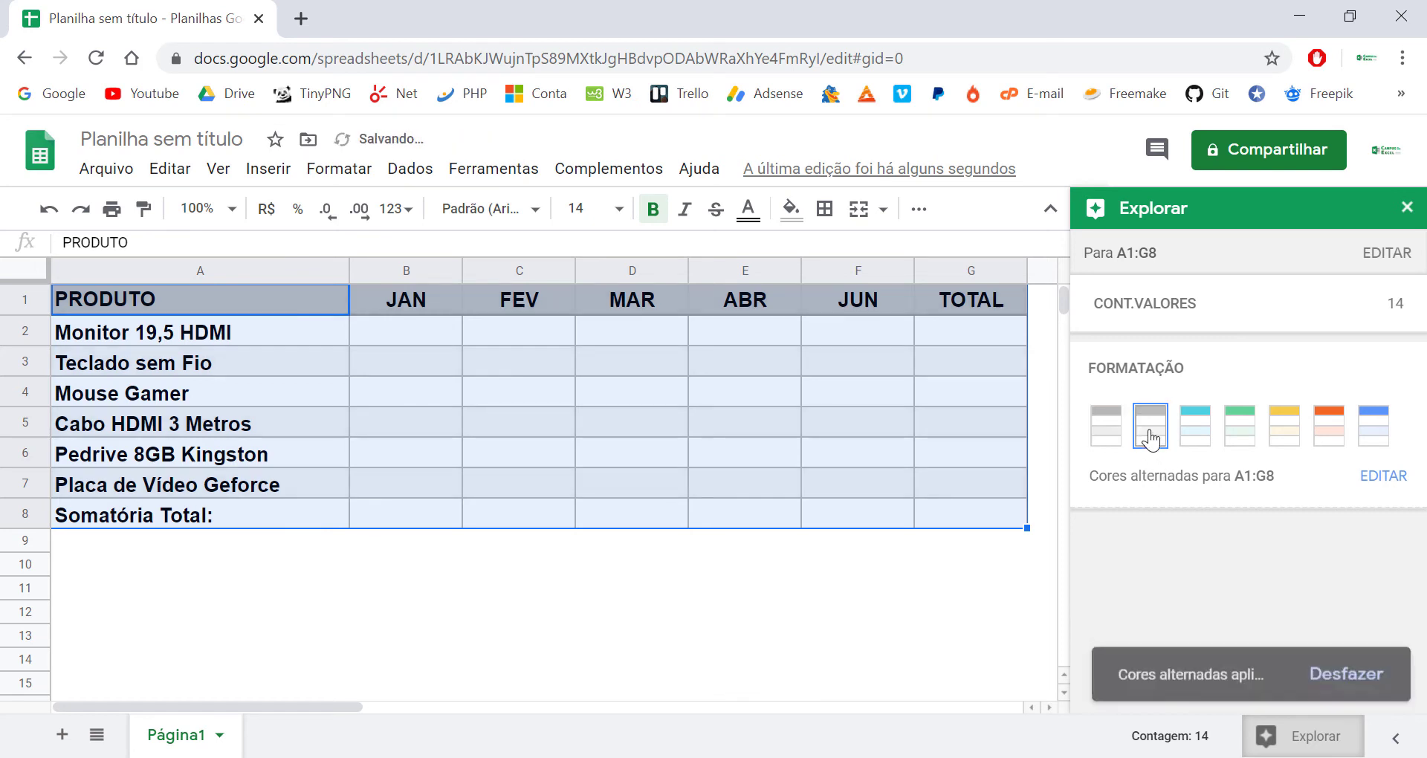
{"action": "left_click", "coordinate": [1198, 444]}
{"action": "left_click", "coordinate": [1248, 446]}
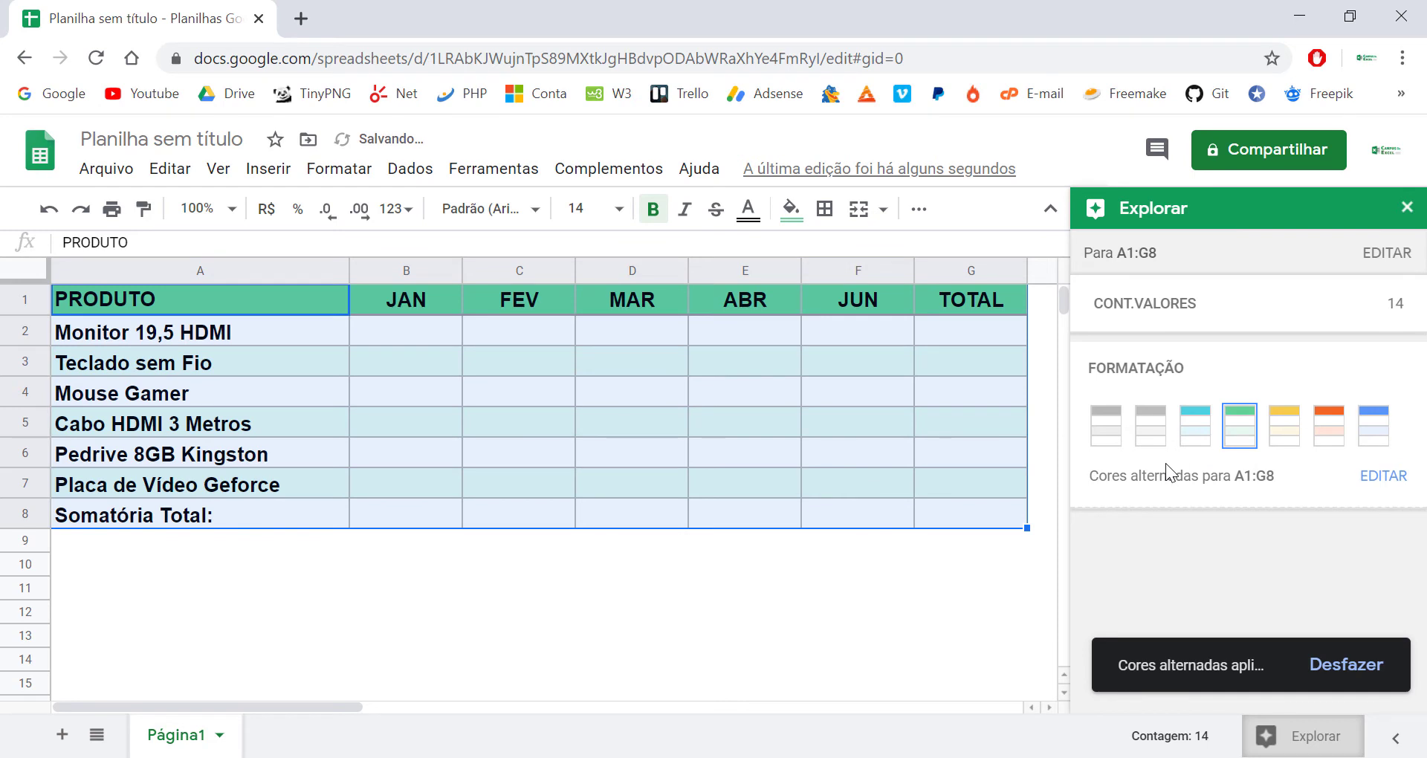
{"action": "left_click", "coordinate": [1288, 431]}
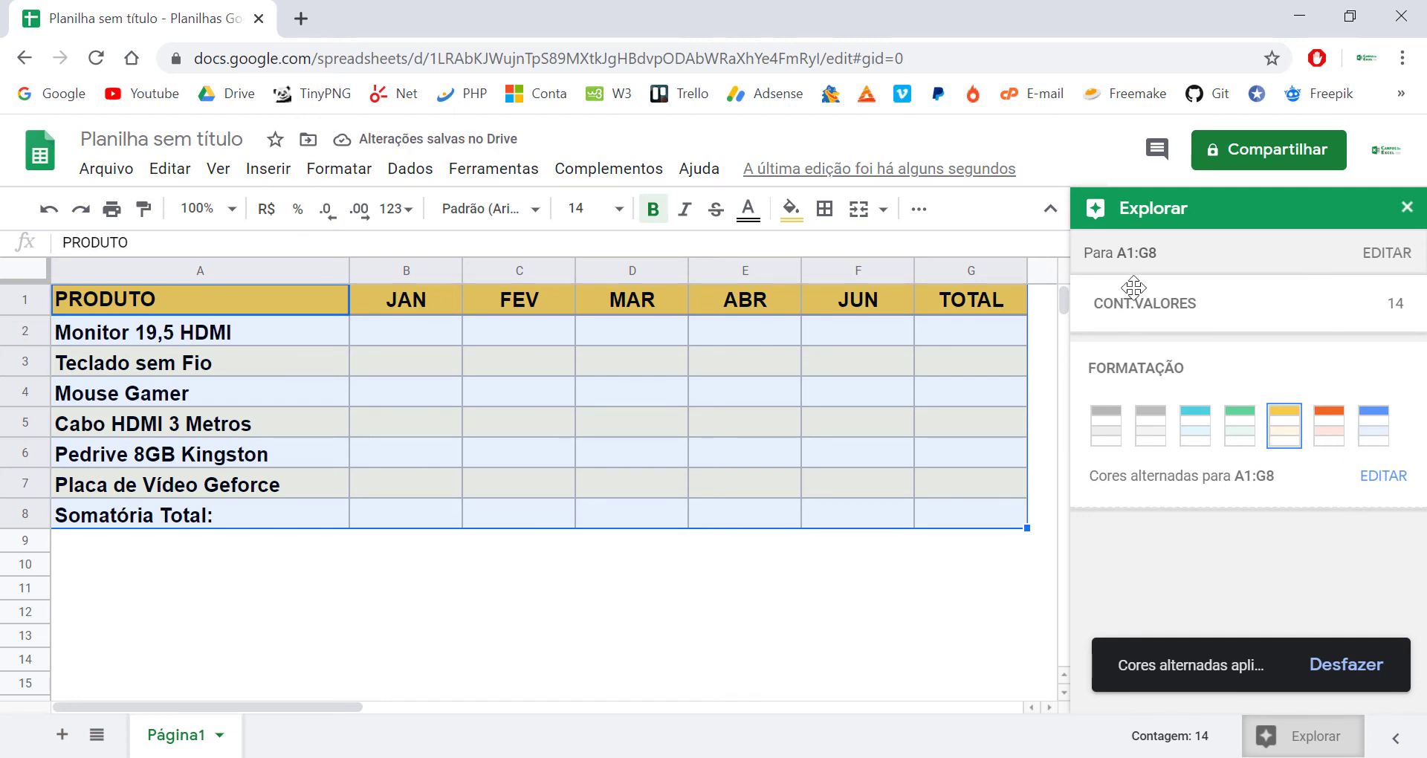
{"action": "left_click", "coordinate": [1407, 208]}
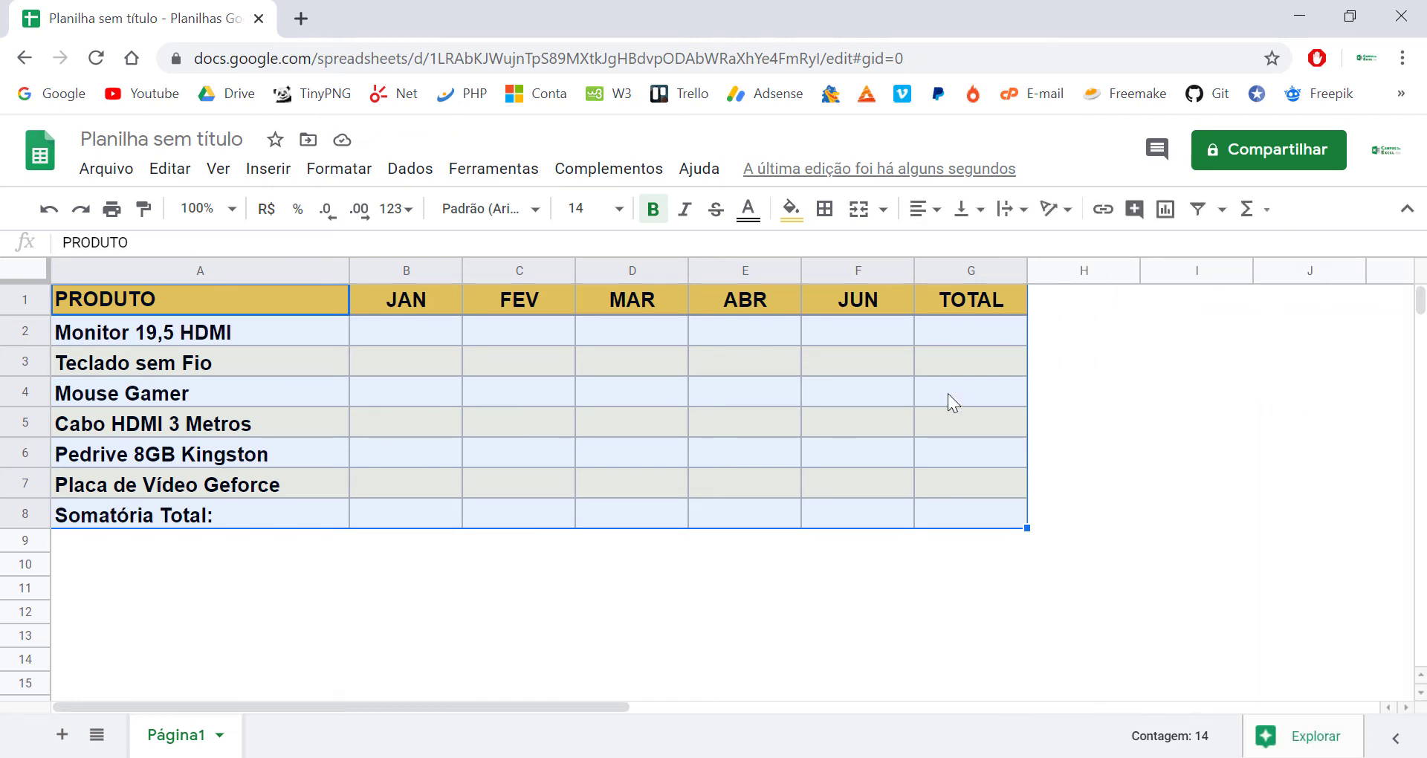
{"action": "left_click", "coordinate": [947, 394]}
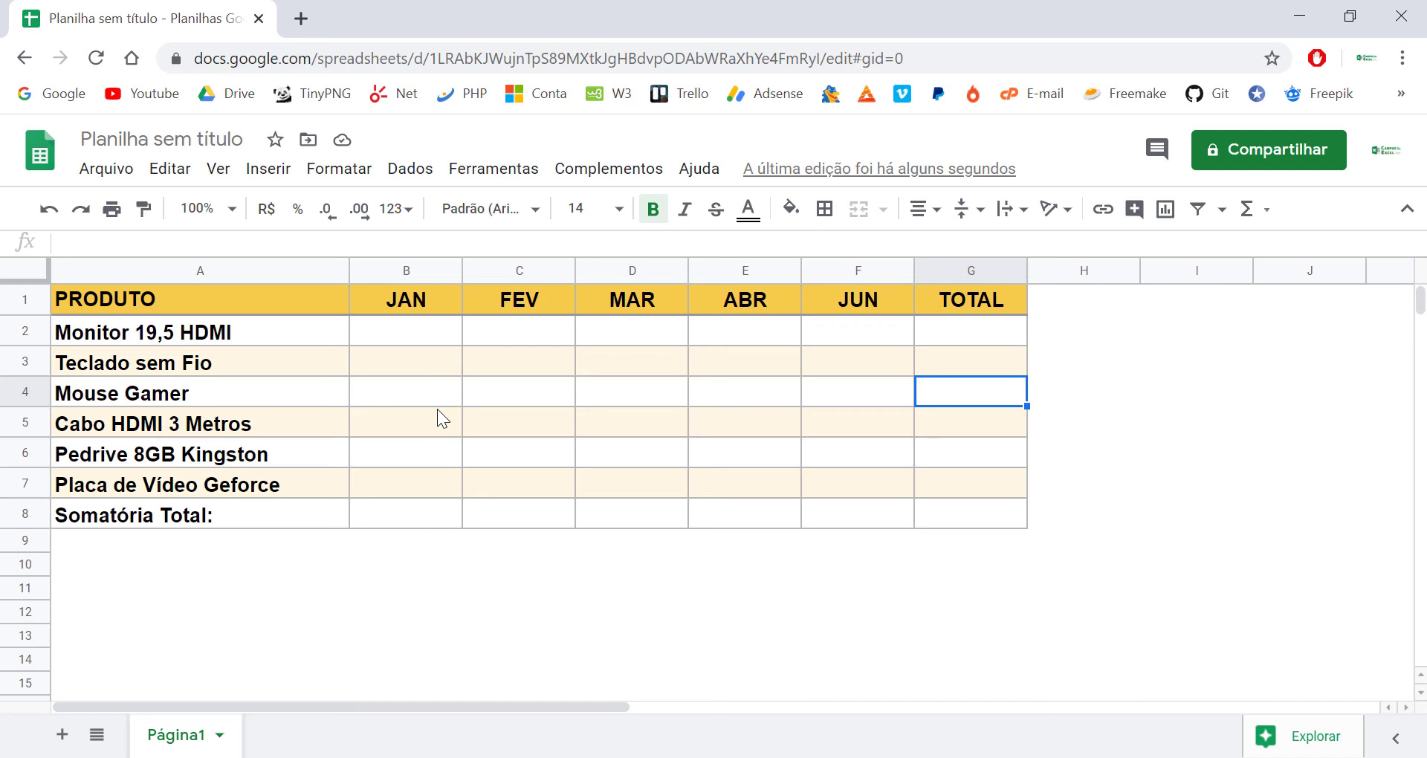
Change the document title from Planilha sem título to Produtos
{"action": "left_click", "coordinate": [184, 140]}
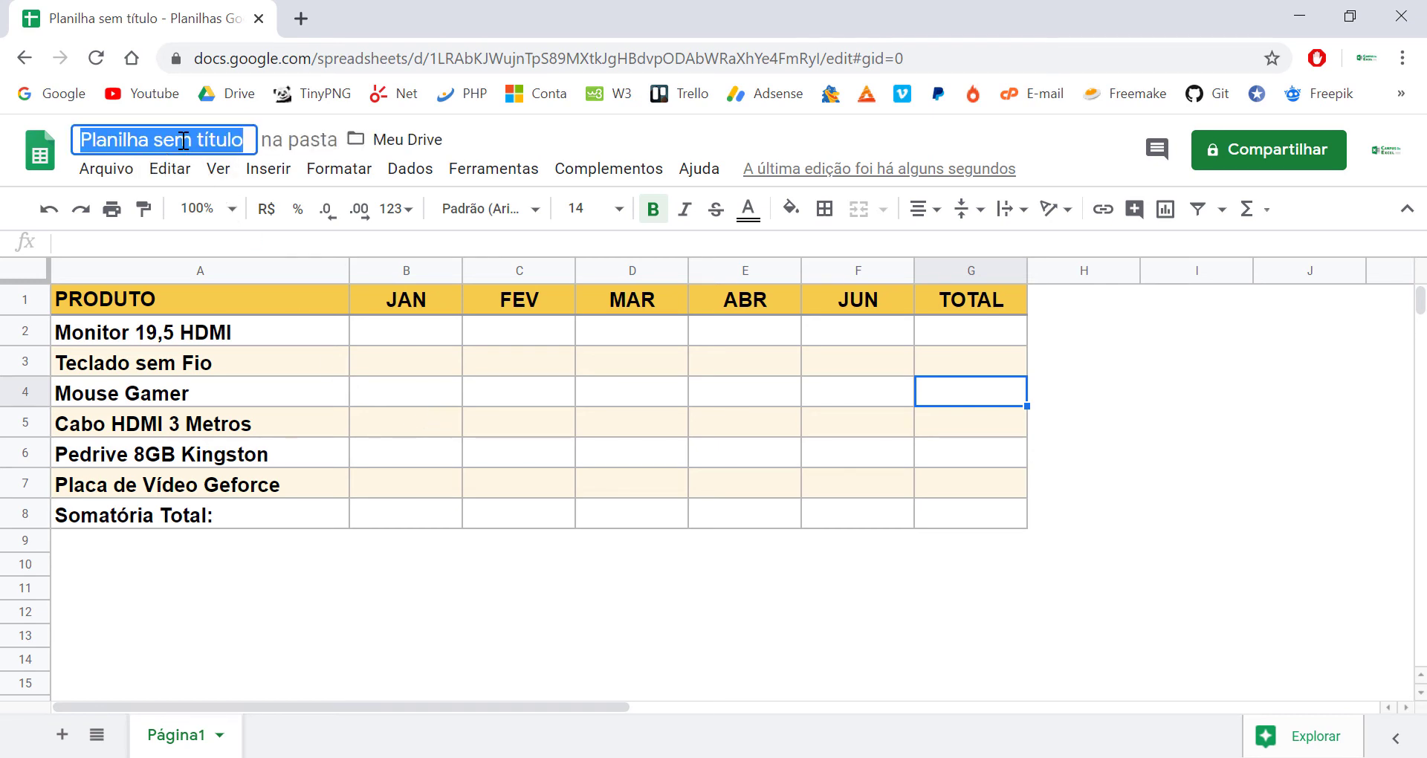
{"action": "type", "text": "P"}
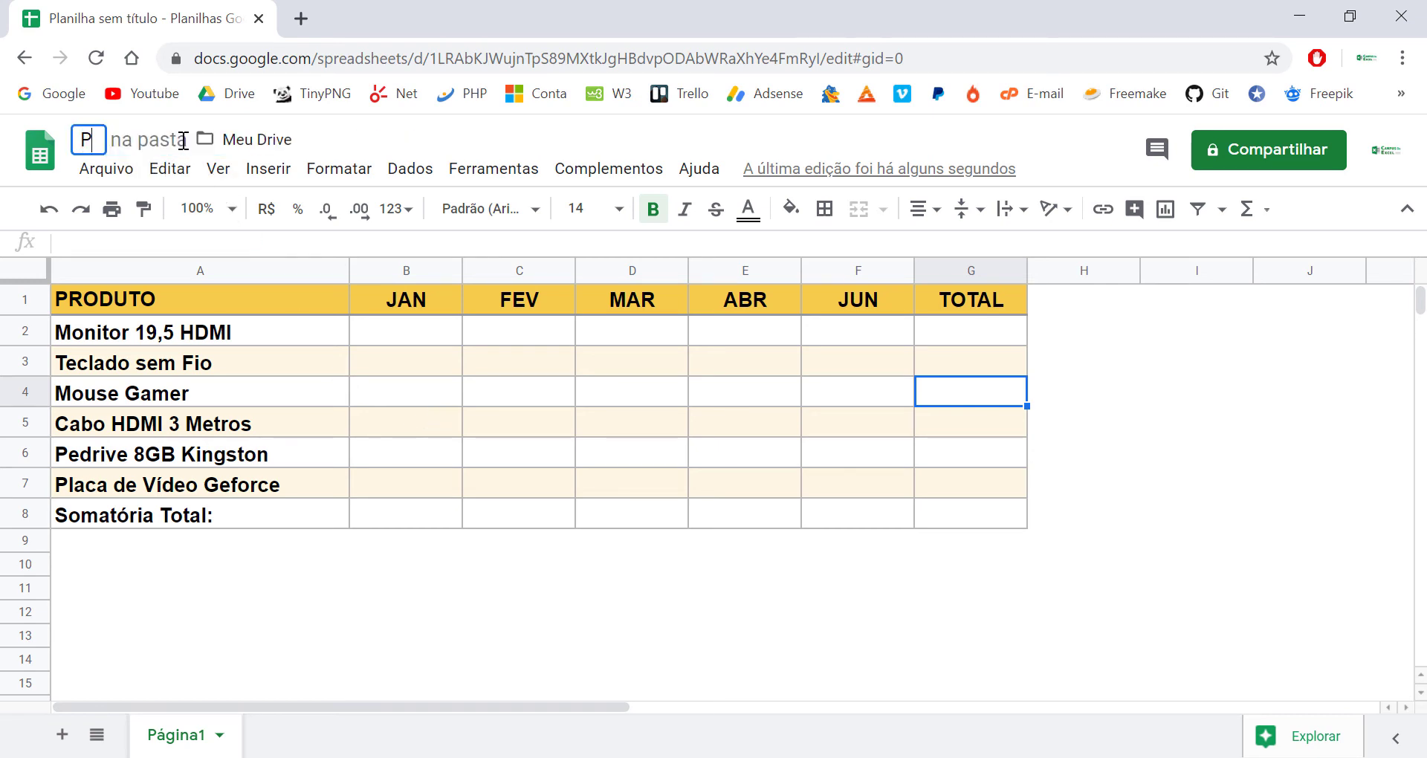
{"action": "type", "text": "rodut"}
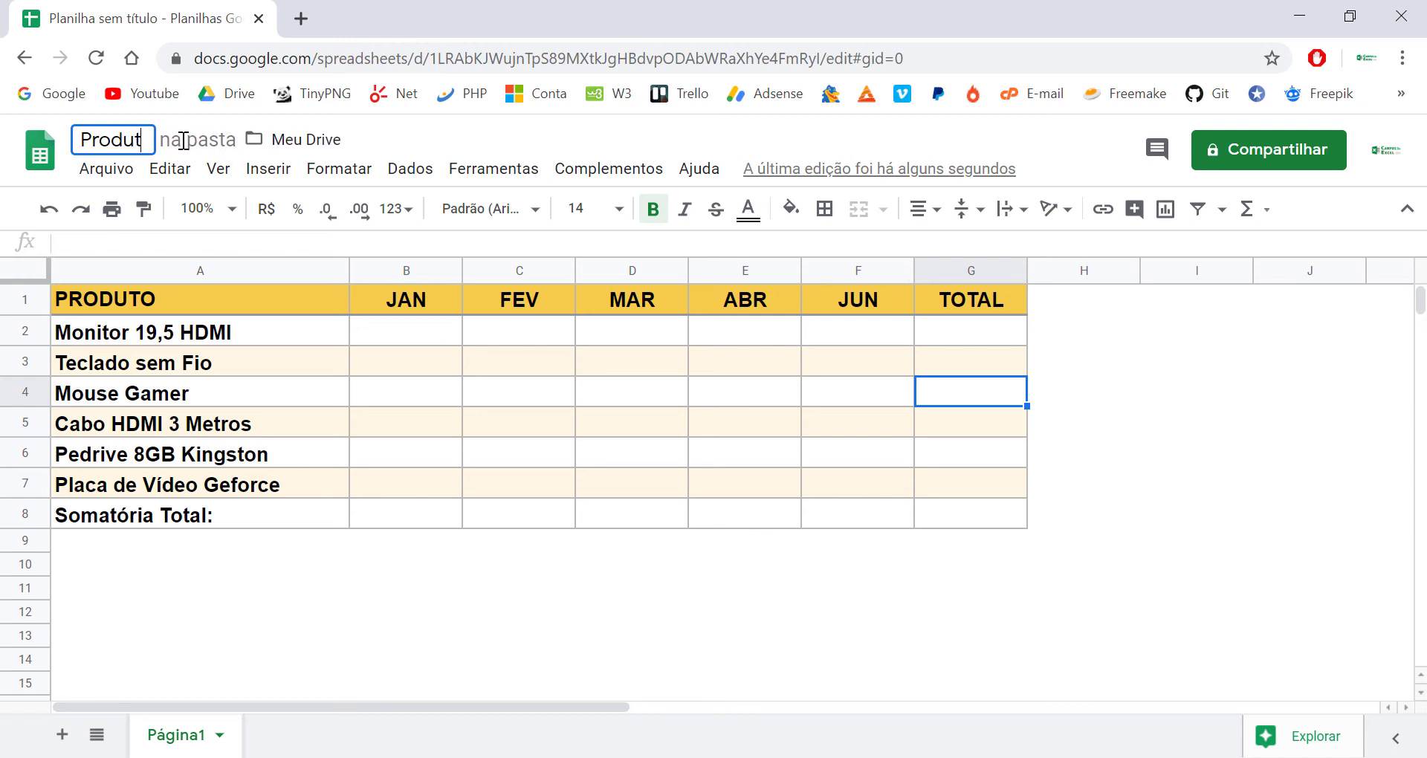
{"action": "type", "text": "os"}
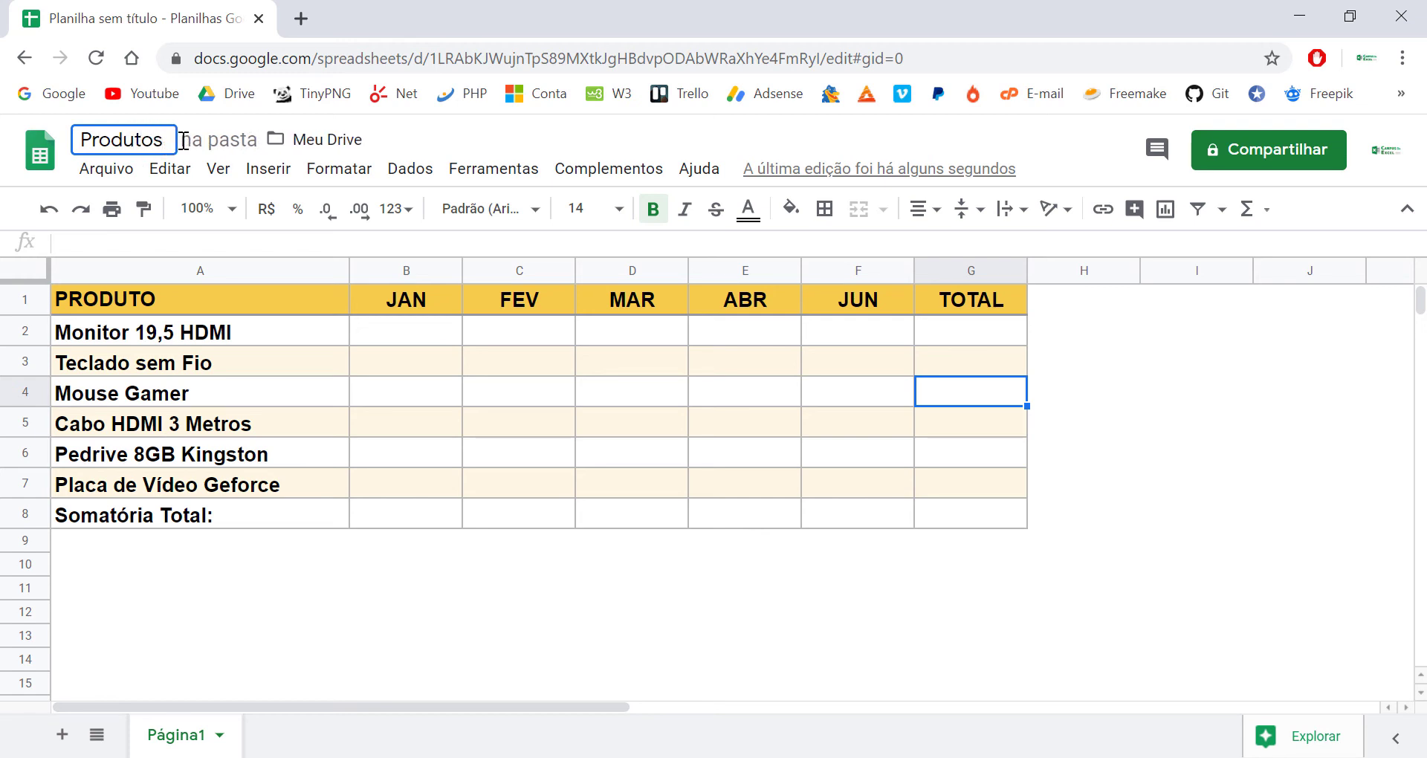
{"action": "key", "text": "Return"}
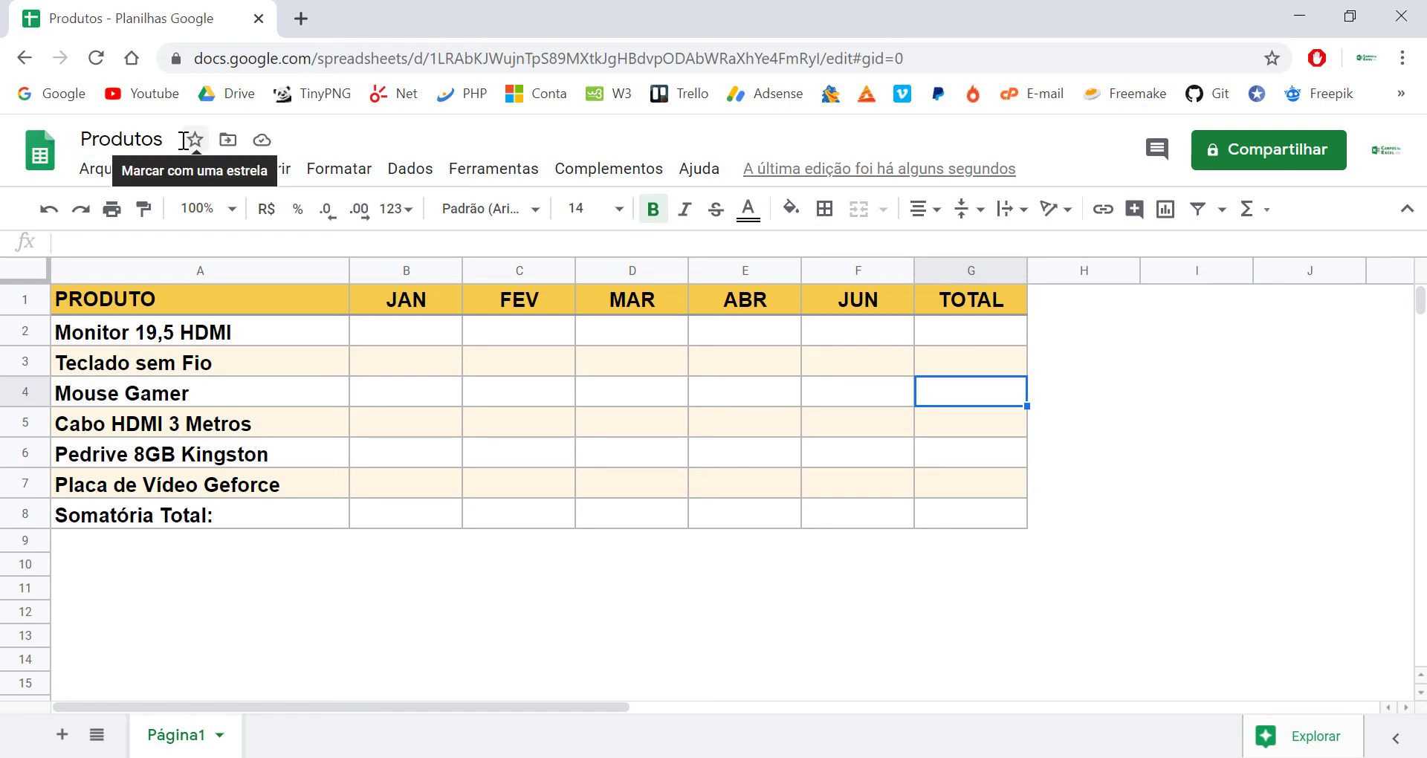
{"action": "left_click", "coordinate": [411, 369]}
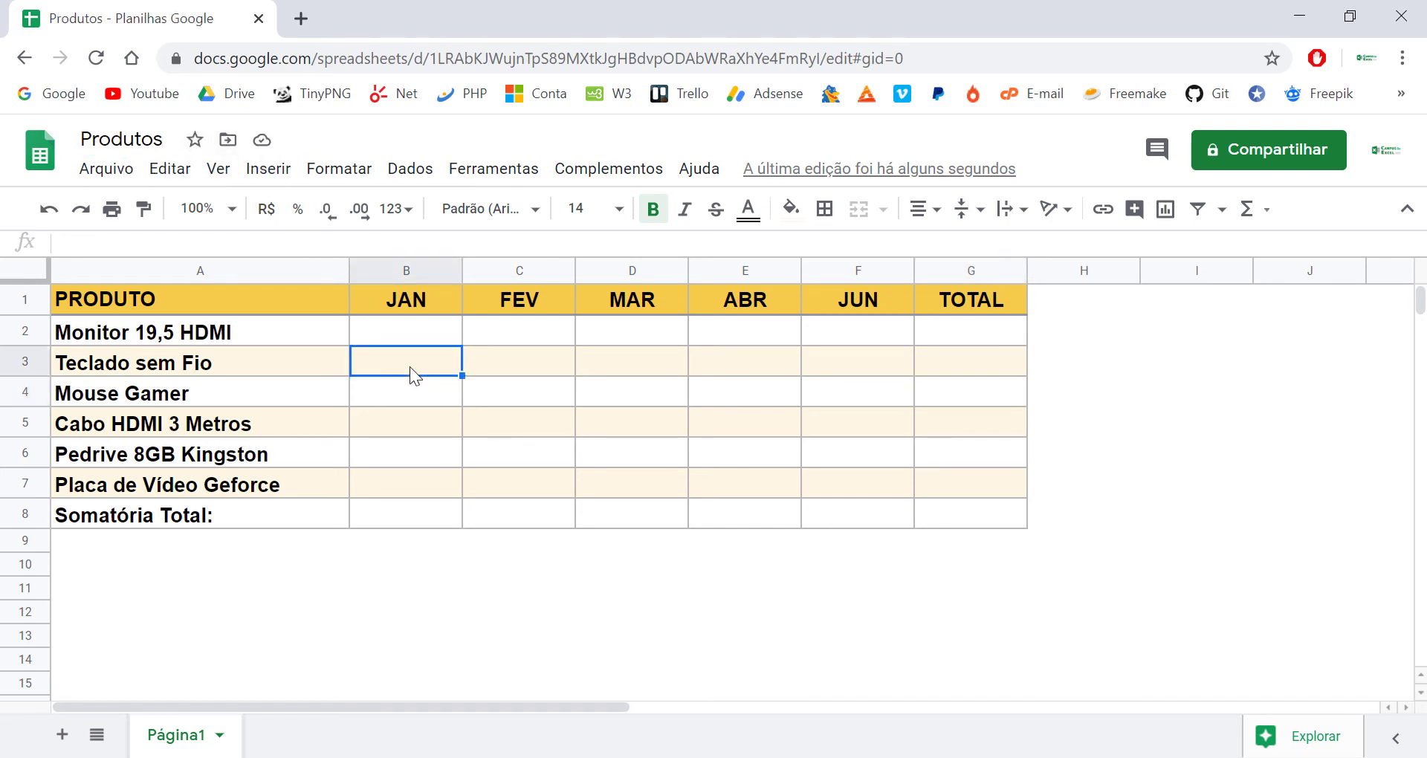
{"action": "key", "text": "alt+Tab"}
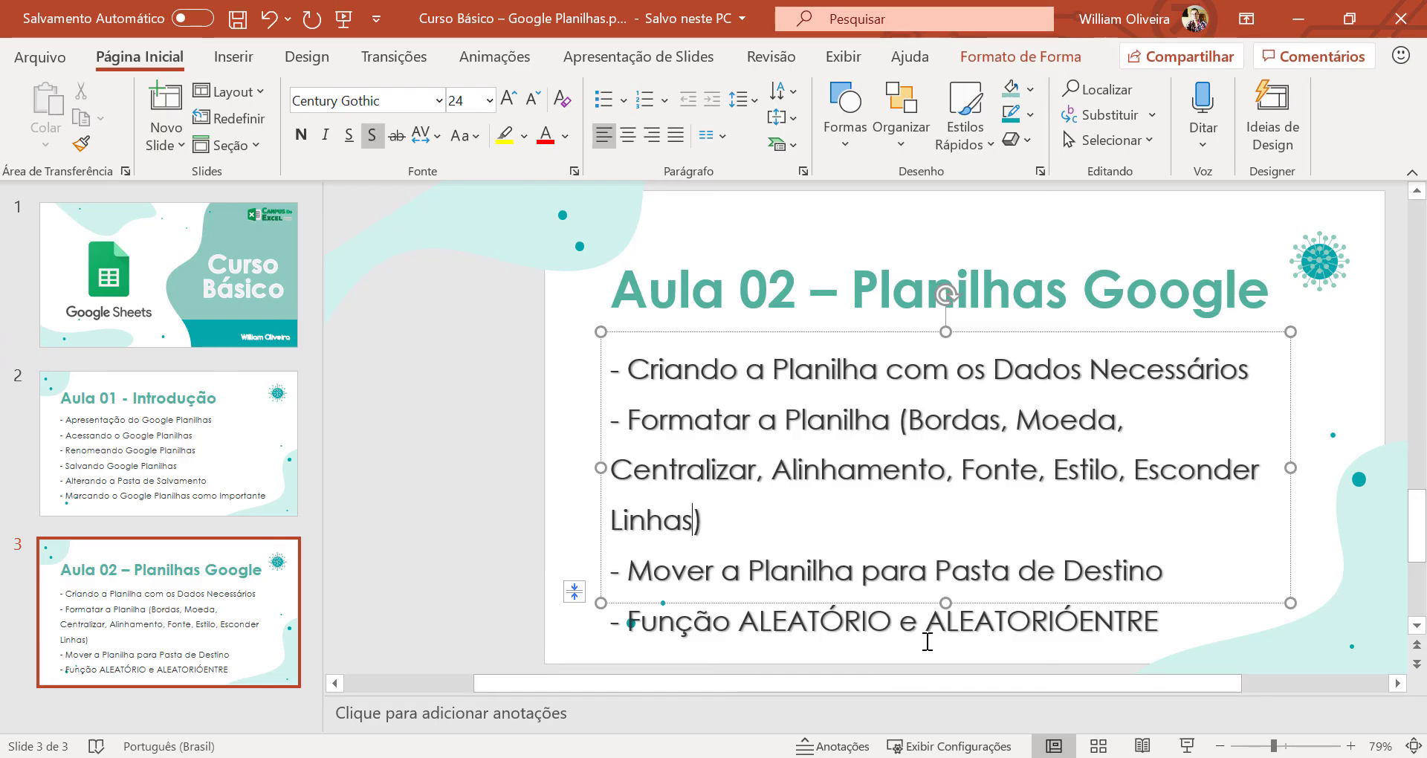
{"action": "key", "text": "ctrl+y"}
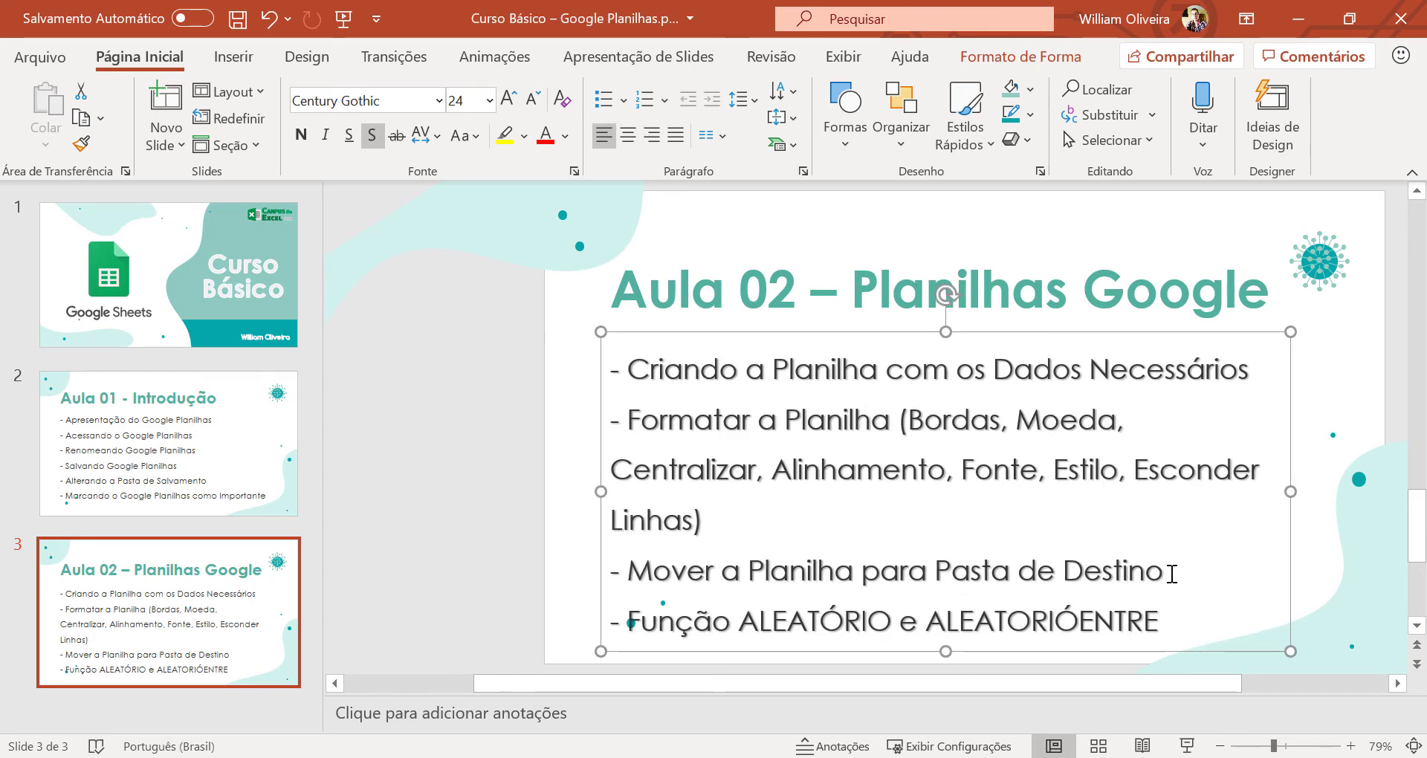
{"action": "left_click_drag", "start_coordinate": [1164, 572], "coordinate": [687, 574]}
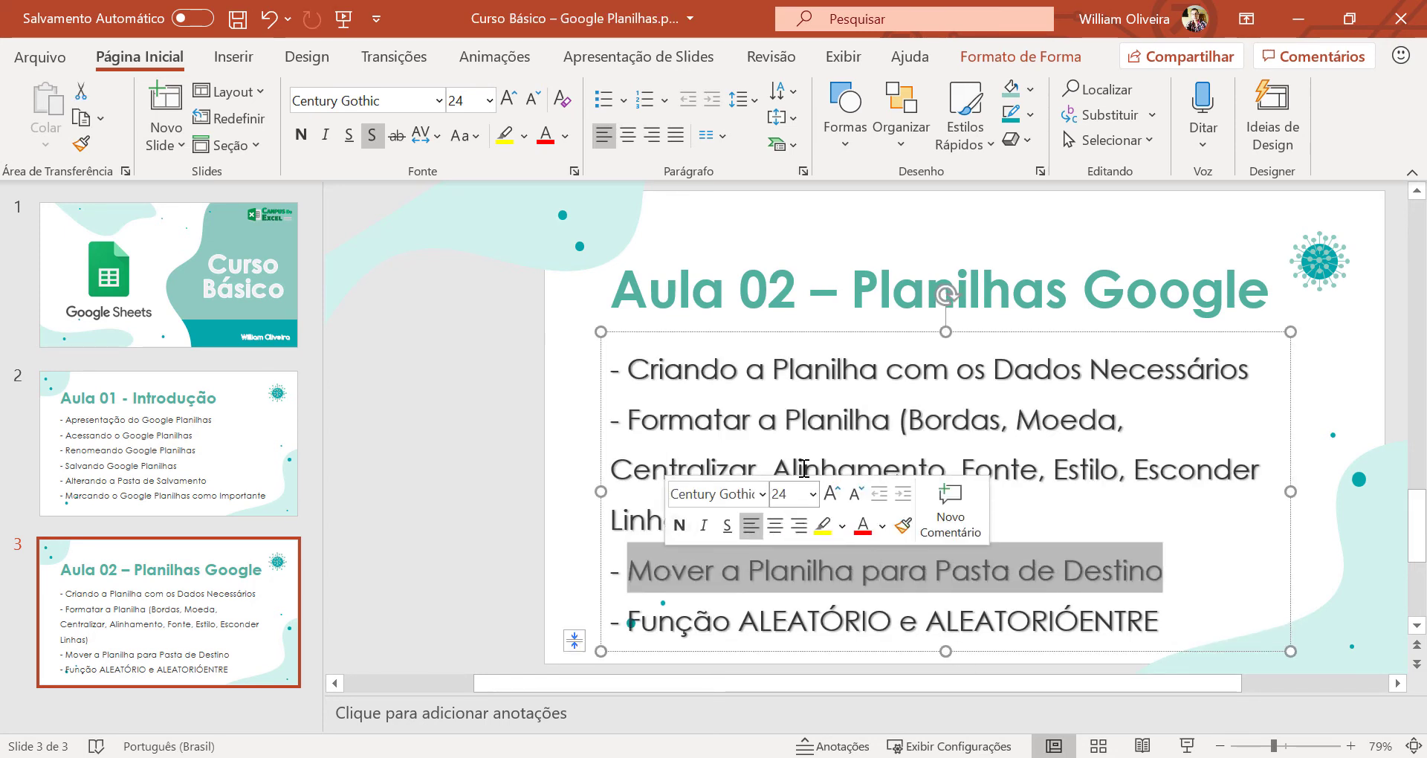
{"action": "left_click", "coordinate": [791, 464]}
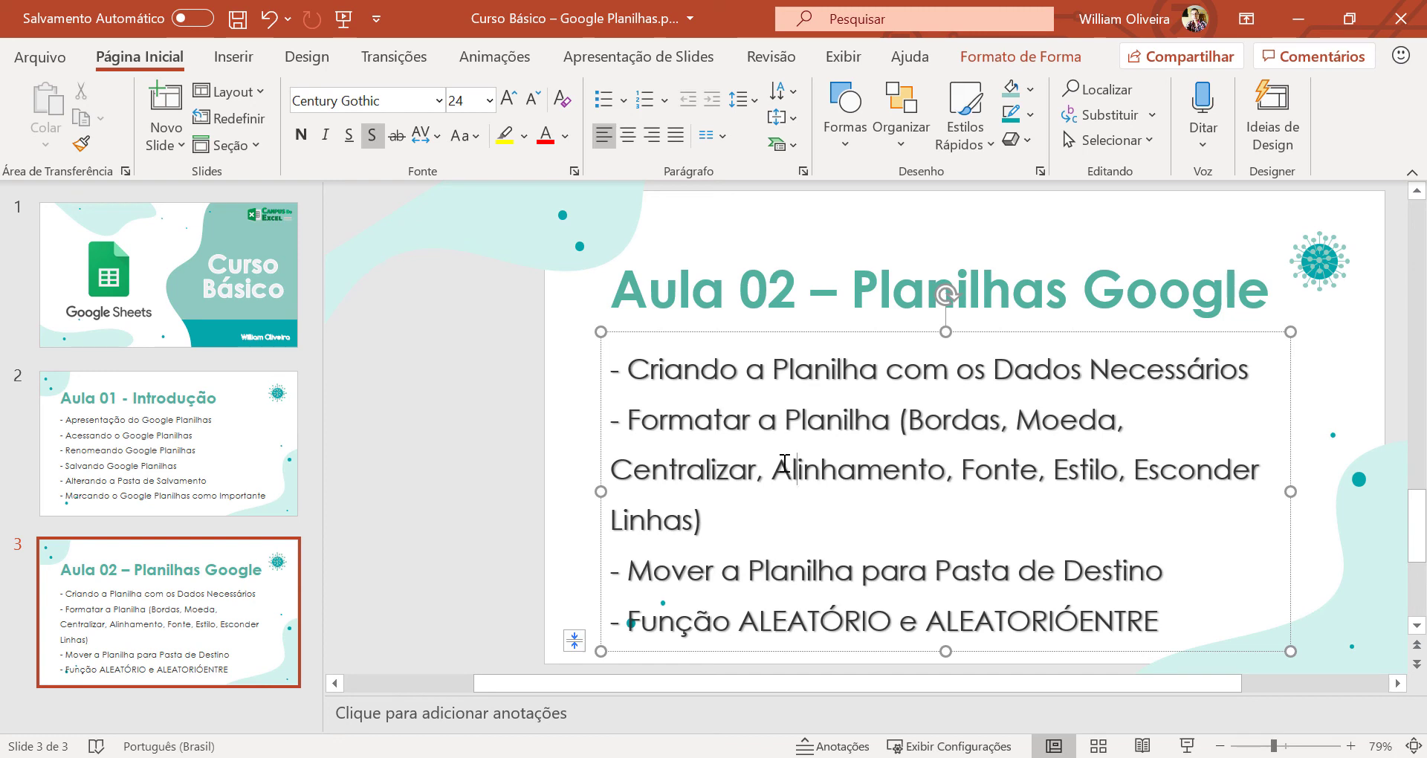
{"action": "left_click", "coordinate": [1008, 470]}
{"action": "left_click", "coordinate": [1210, 469]}
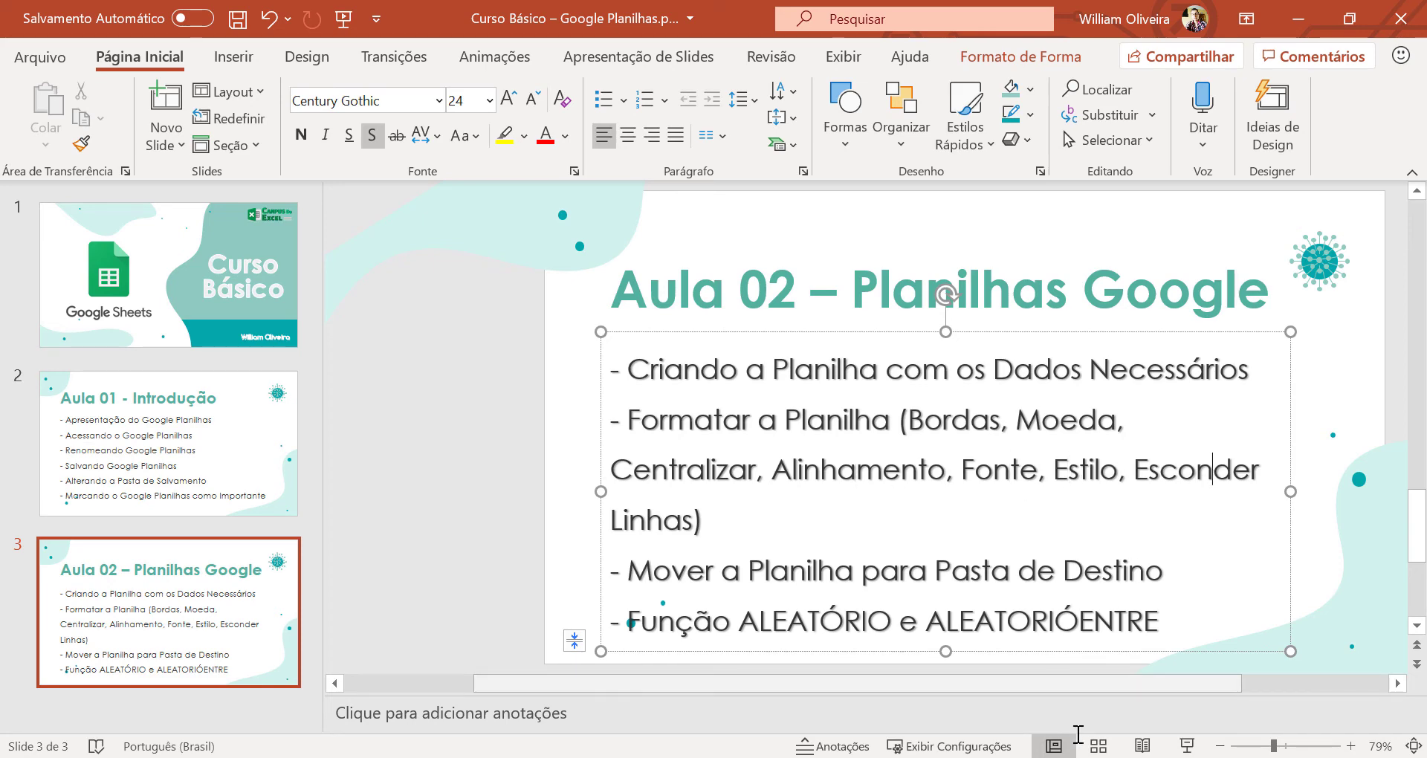
{"action": "left_click", "coordinate": [1103, 706]}
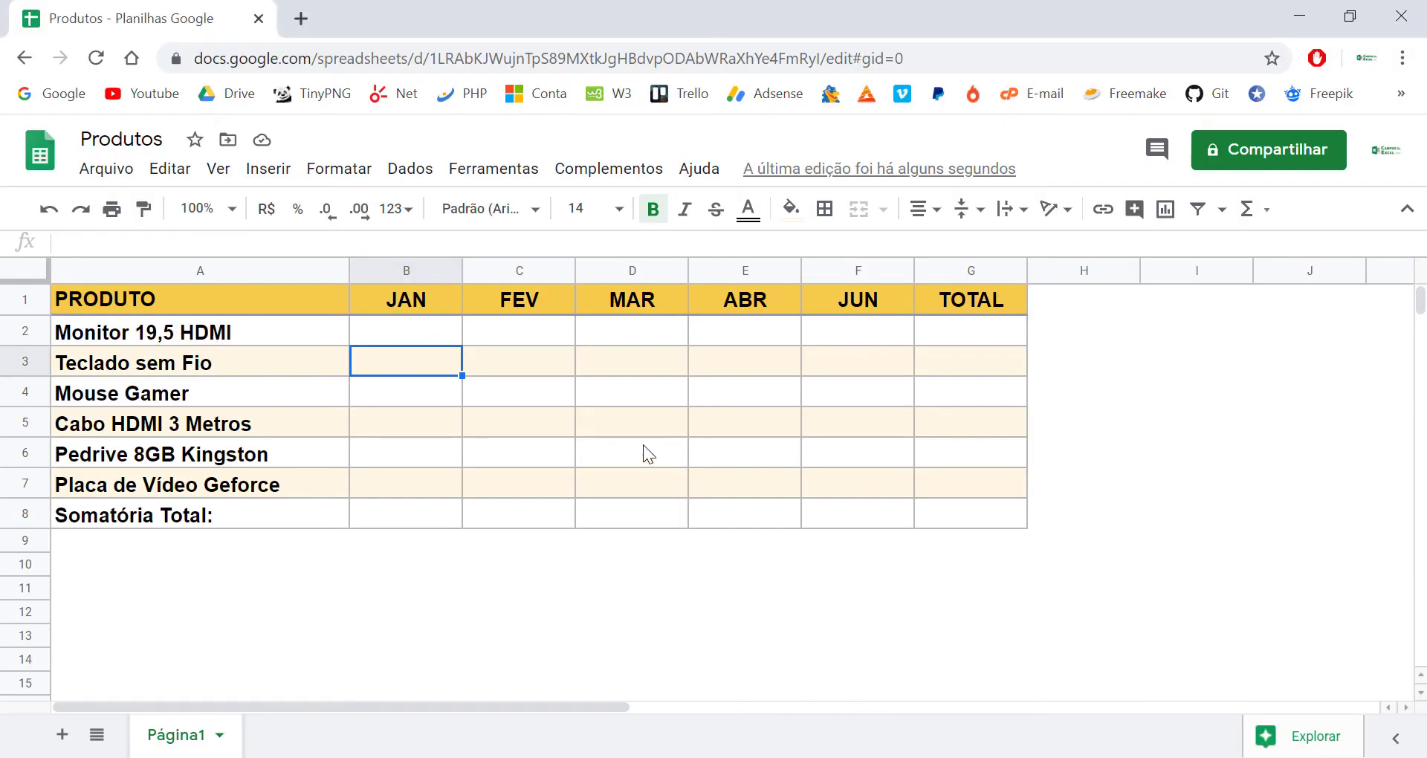
{"action": "left_click", "coordinate": [487, 350]}
{"action": "left_click_drag", "start_coordinate": [262, 327], "coordinate": [194, 517]}
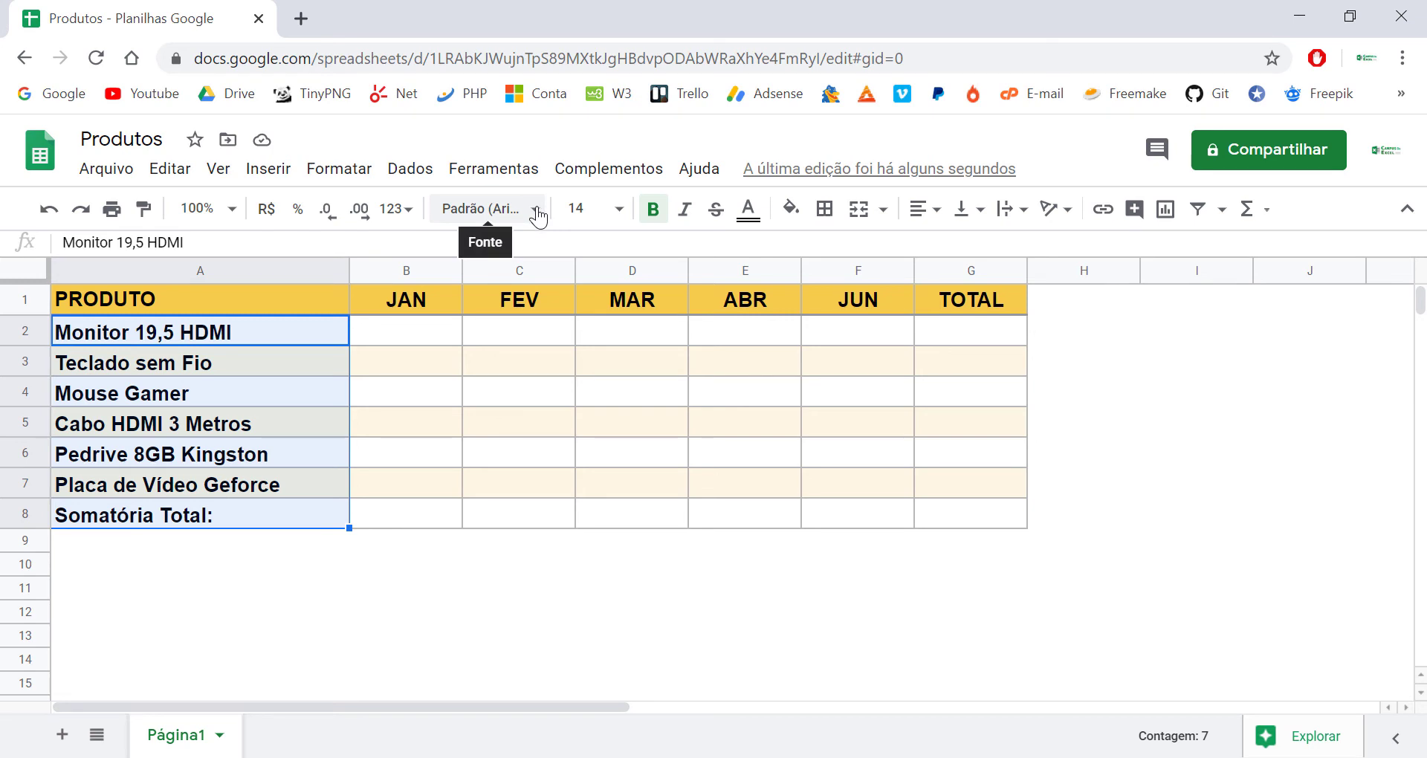
{"action": "left_click", "coordinate": [536, 211]}
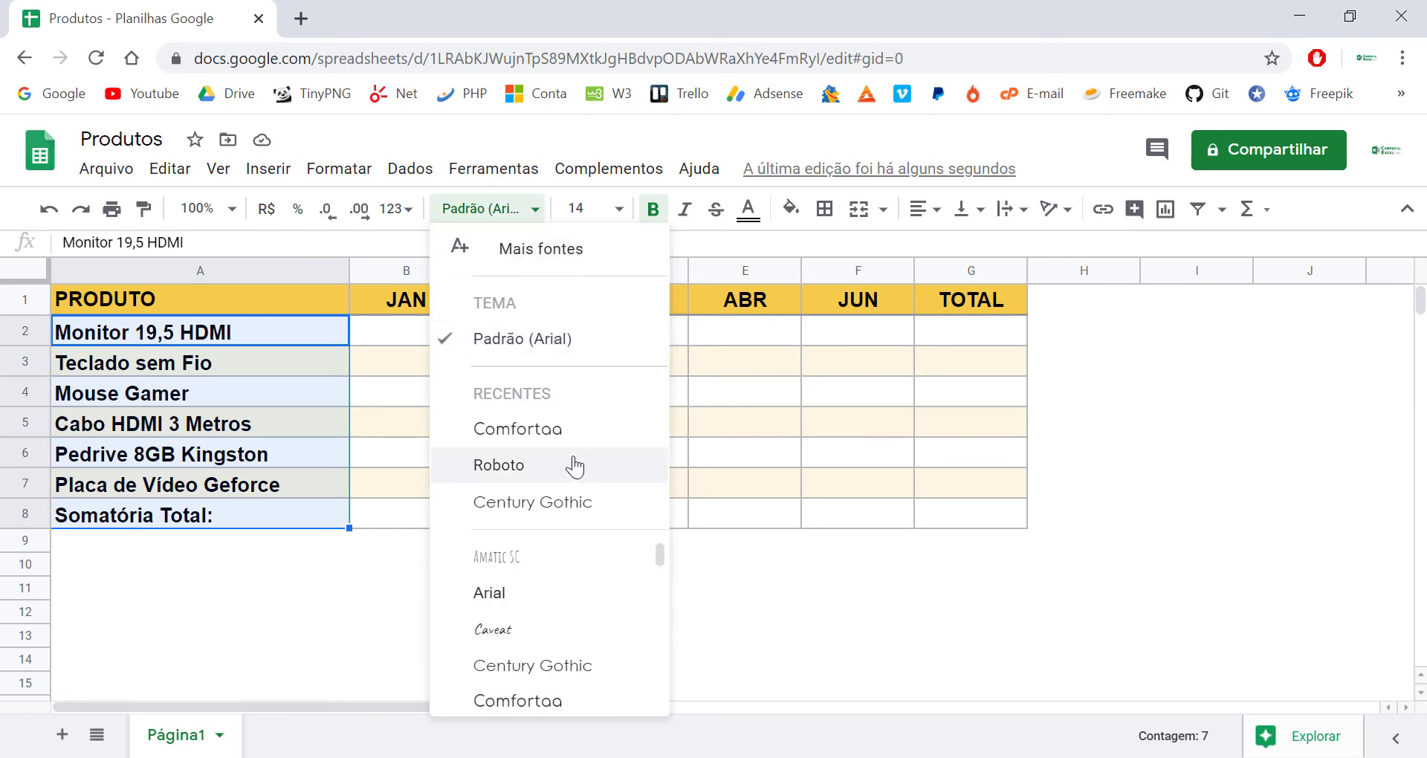
{"action": "left_click_drag", "start_coordinate": [658, 559], "coordinate": [657, 687]}
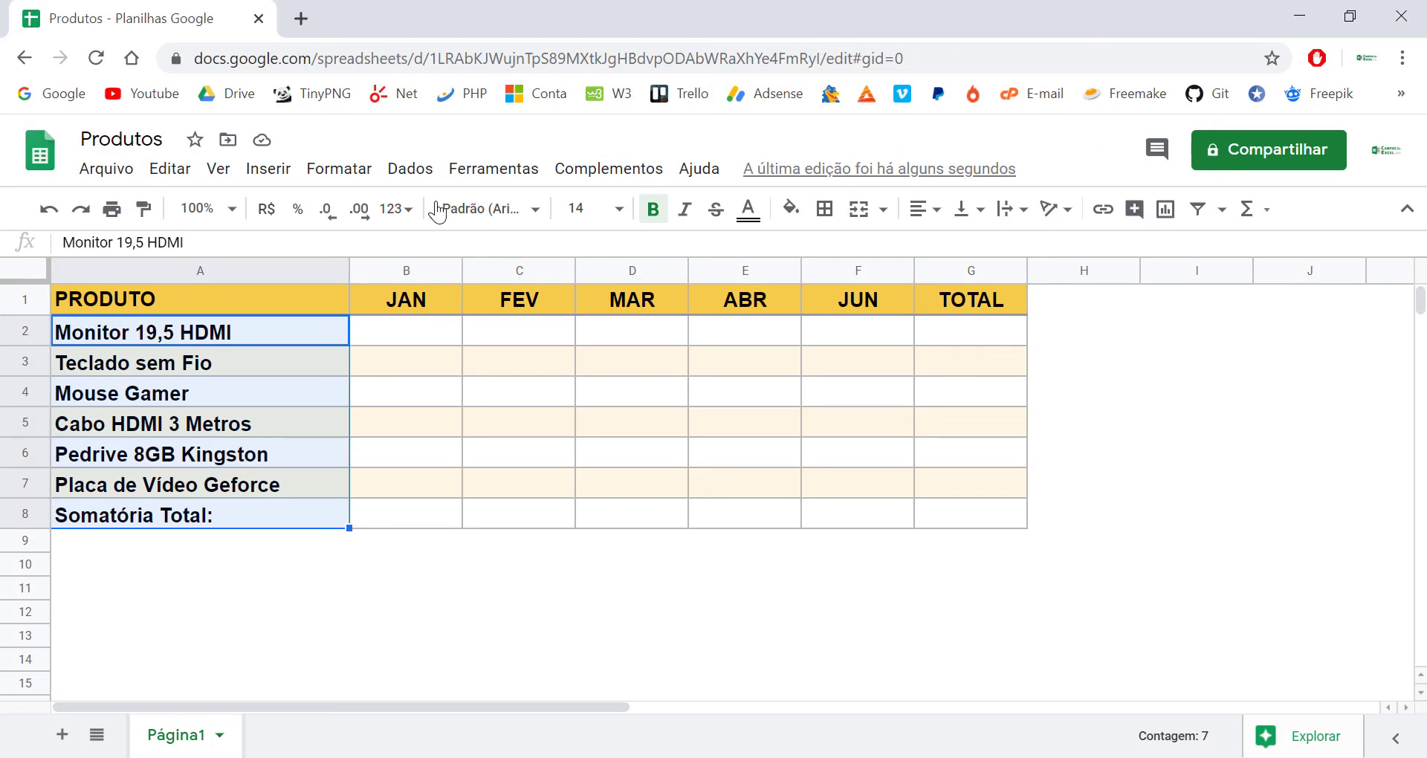
{"action": "left_click", "coordinate": [483, 209]}
{"action": "left_click", "coordinate": [503, 253]}
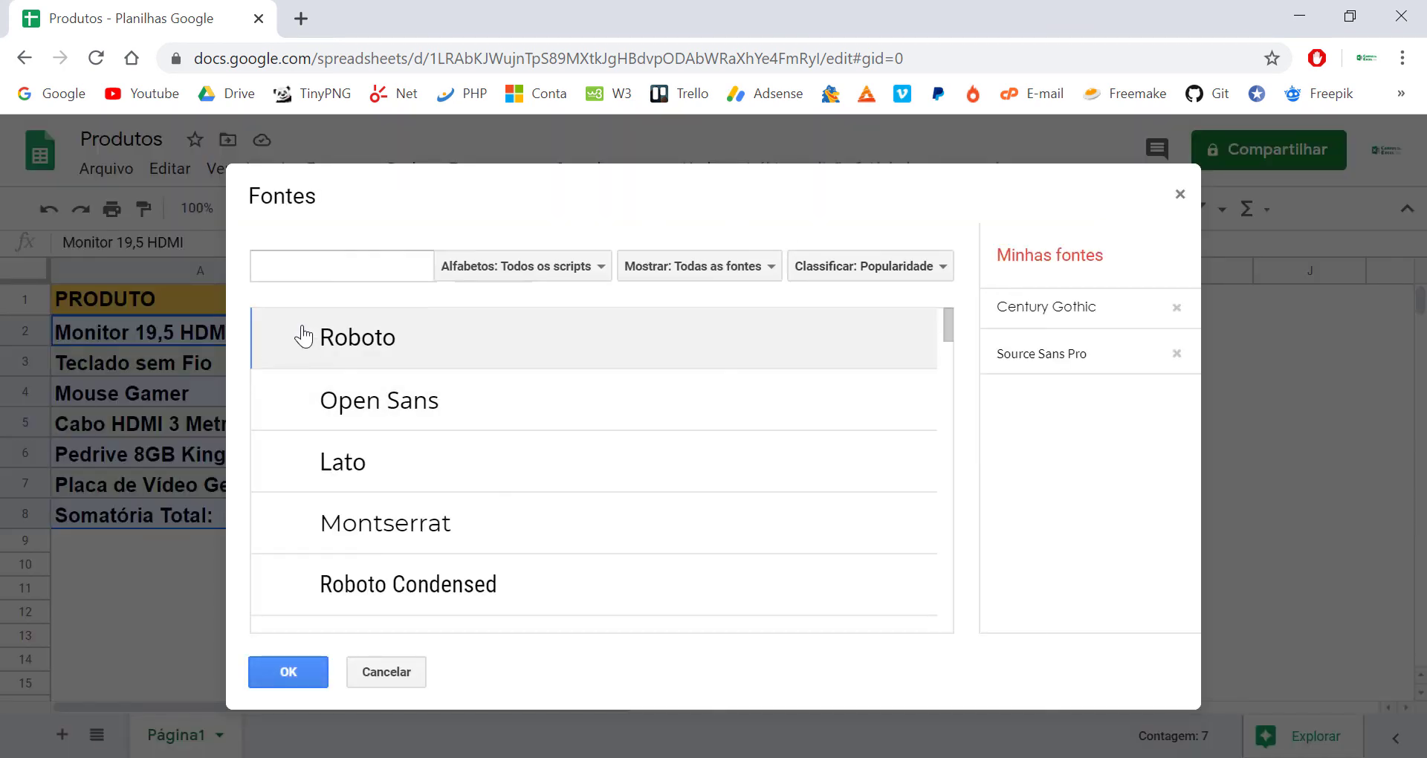
{"action": "left_click", "coordinate": [296, 272]}
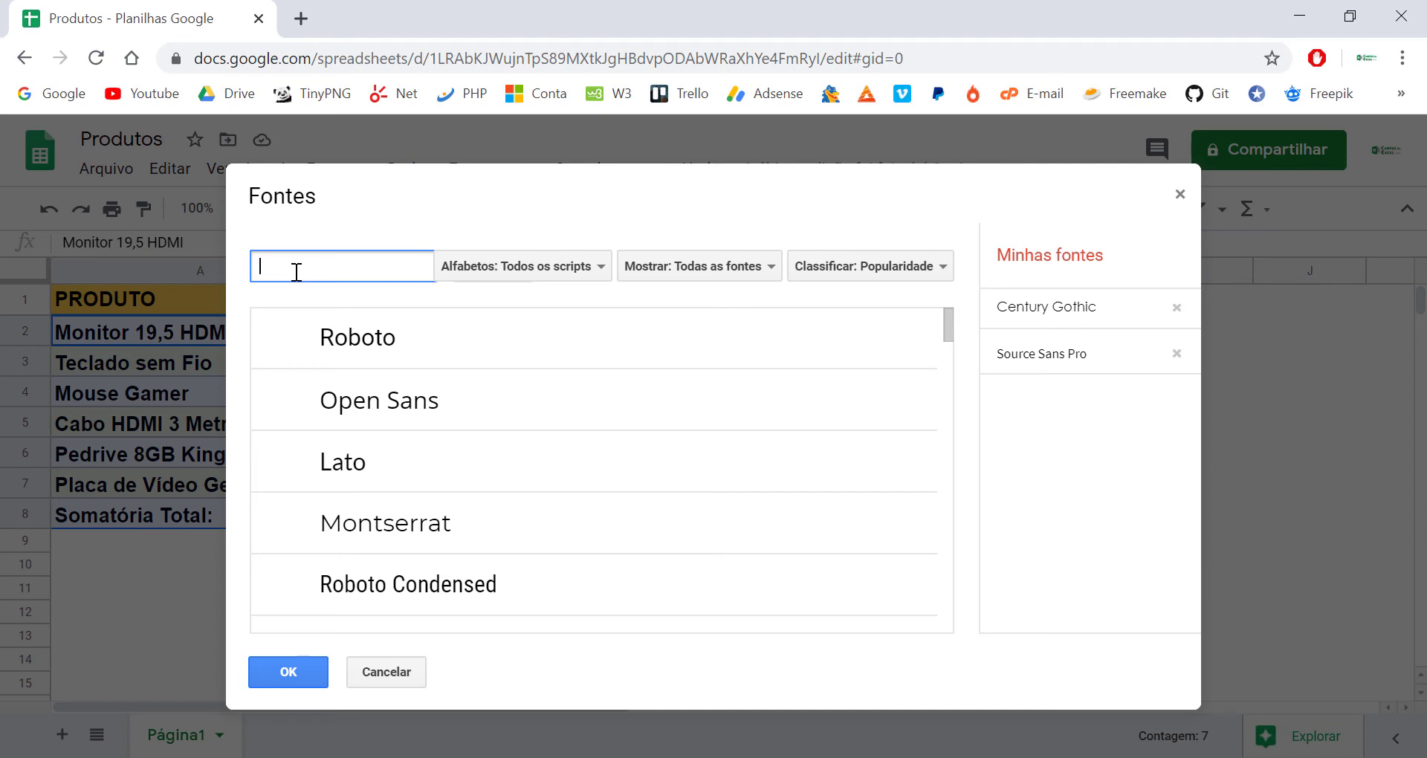
{"action": "type", "text": "cen"}
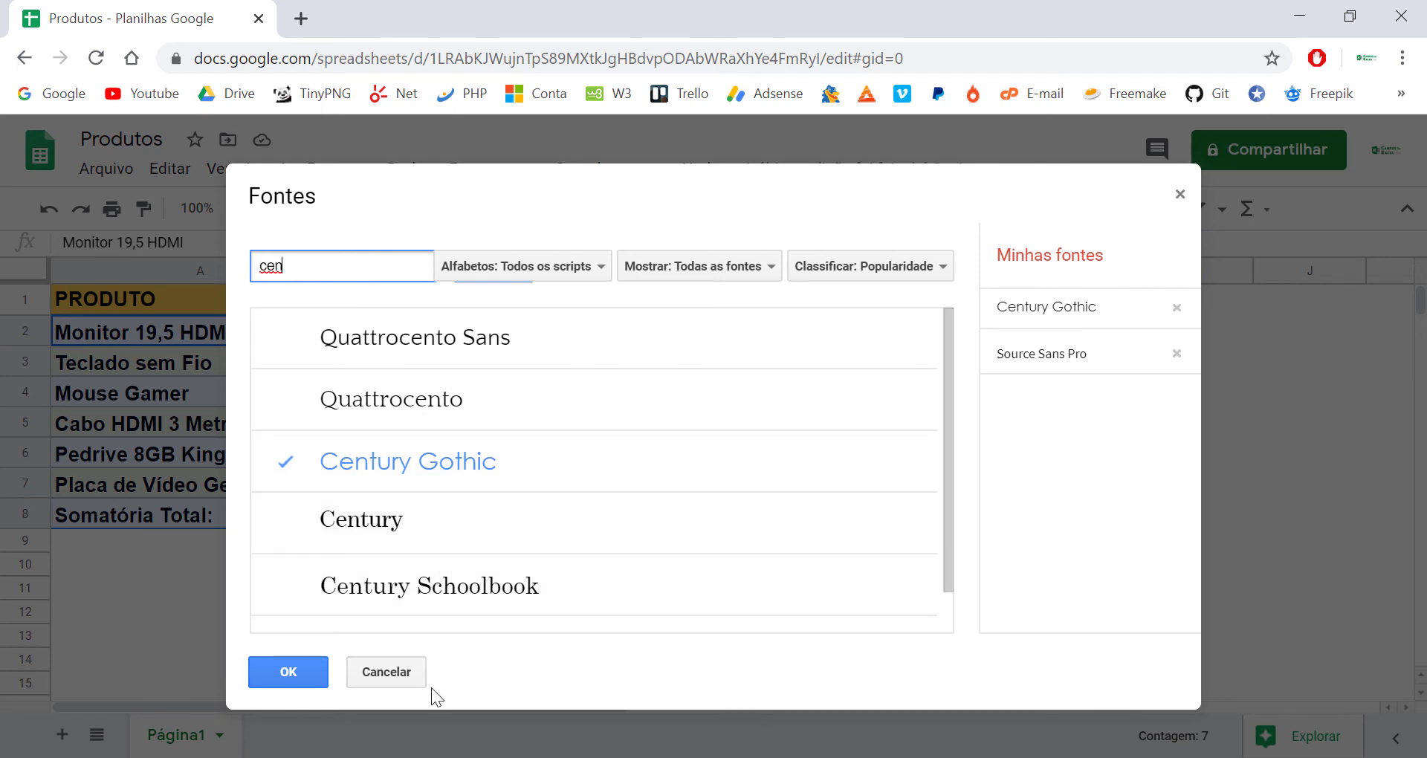
{"action": "left_click", "coordinate": [379, 672]}
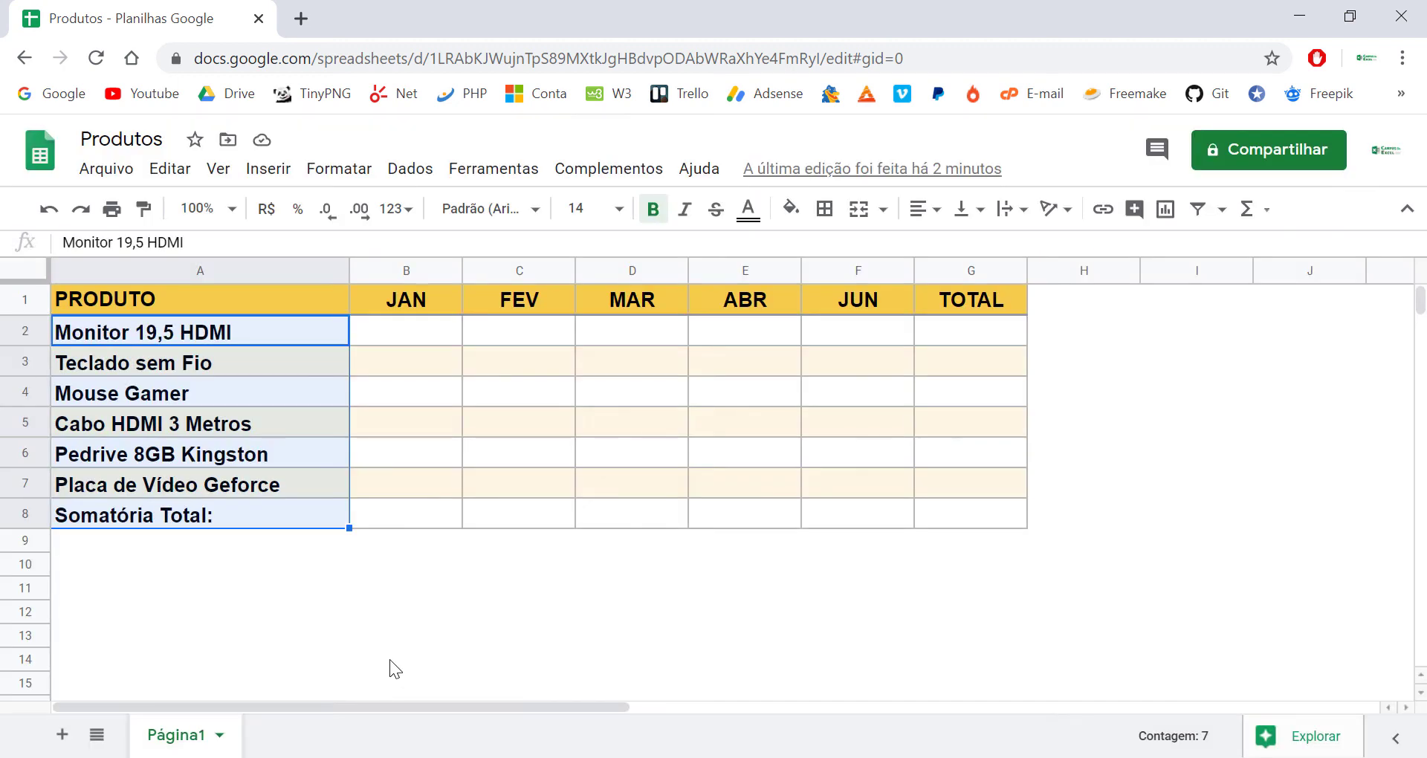
{"action": "left_click", "coordinate": [565, 442]}
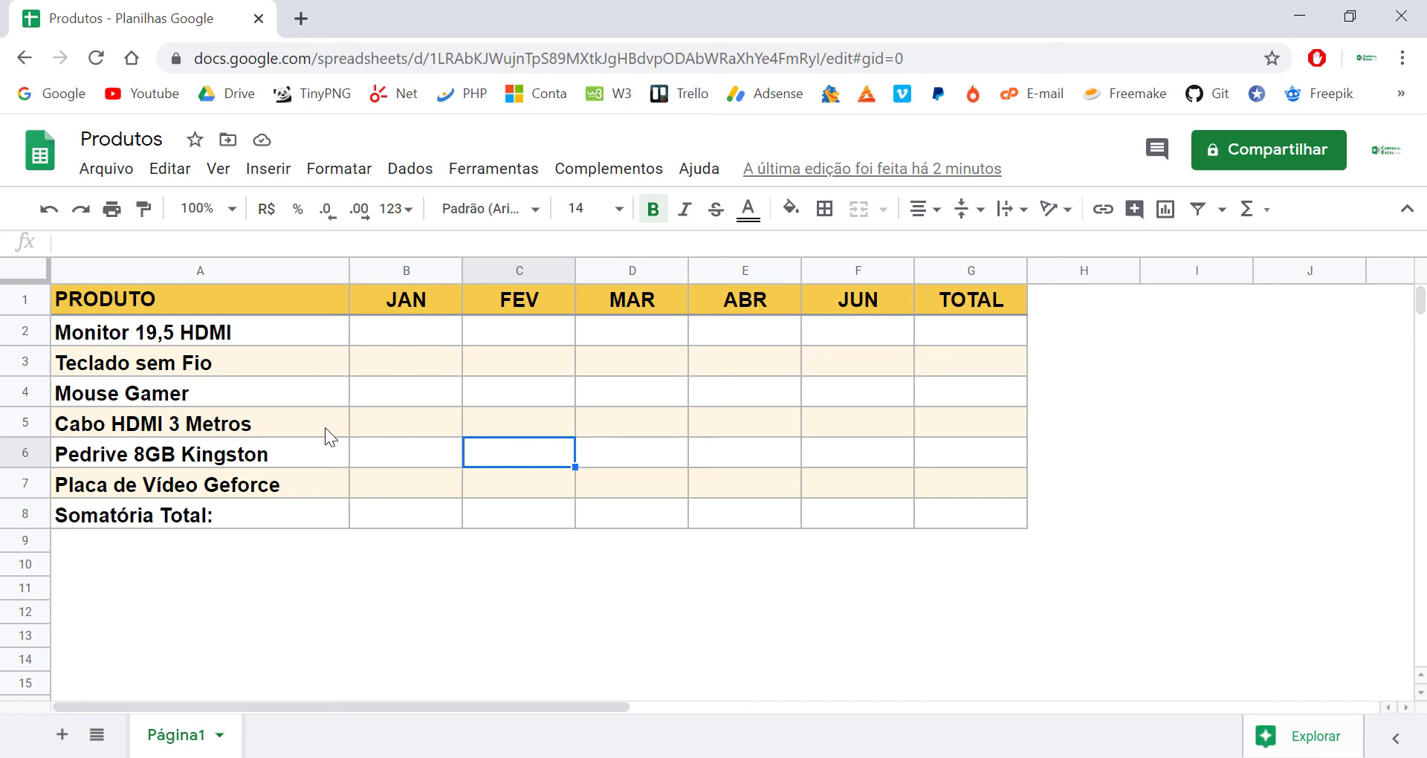
{"action": "left_click", "coordinate": [225, 340]}
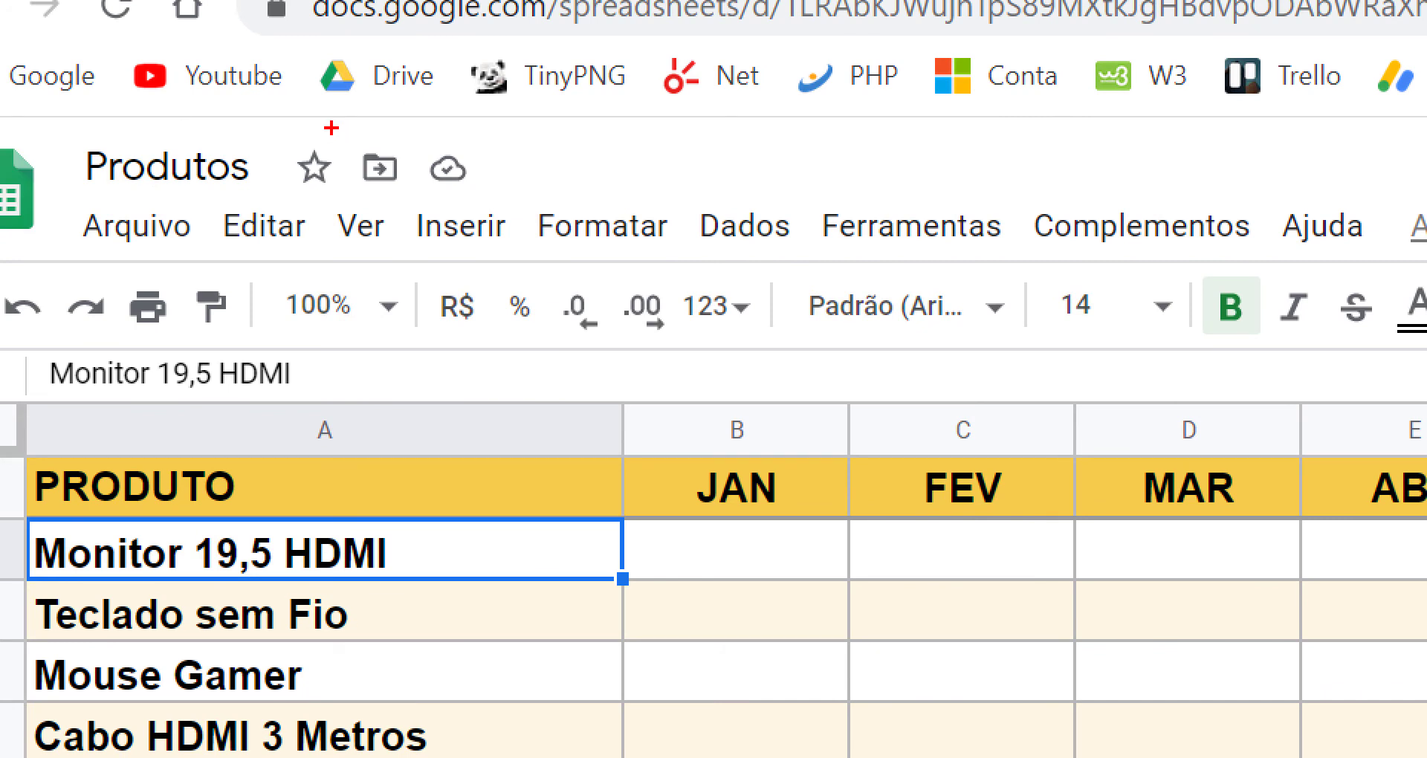
{"action": "left_click_drag", "start_coordinate": [331, 128], "coordinate": [431, 214]}
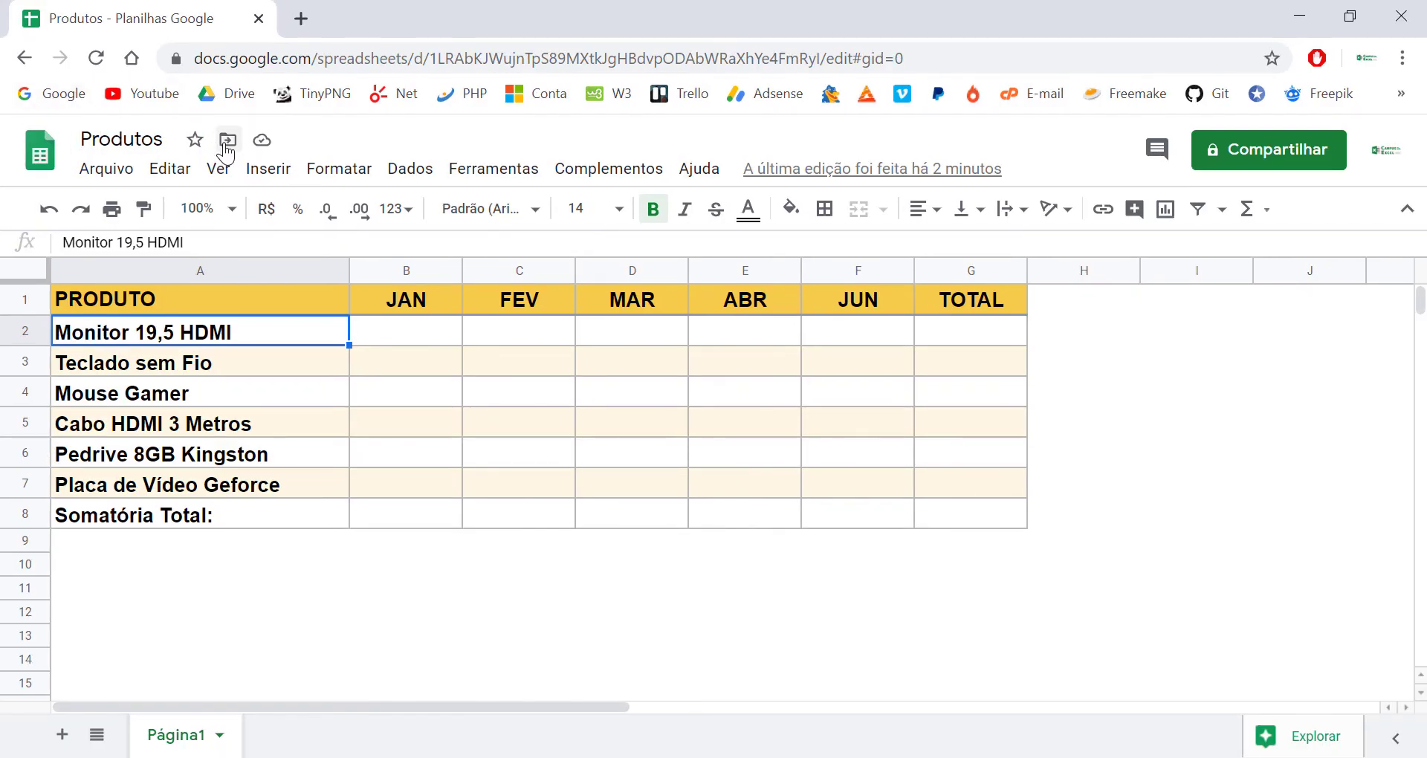
{"action": "left_click", "coordinate": [226, 141]}
{"action": "left_click", "coordinate": [227, 140]}
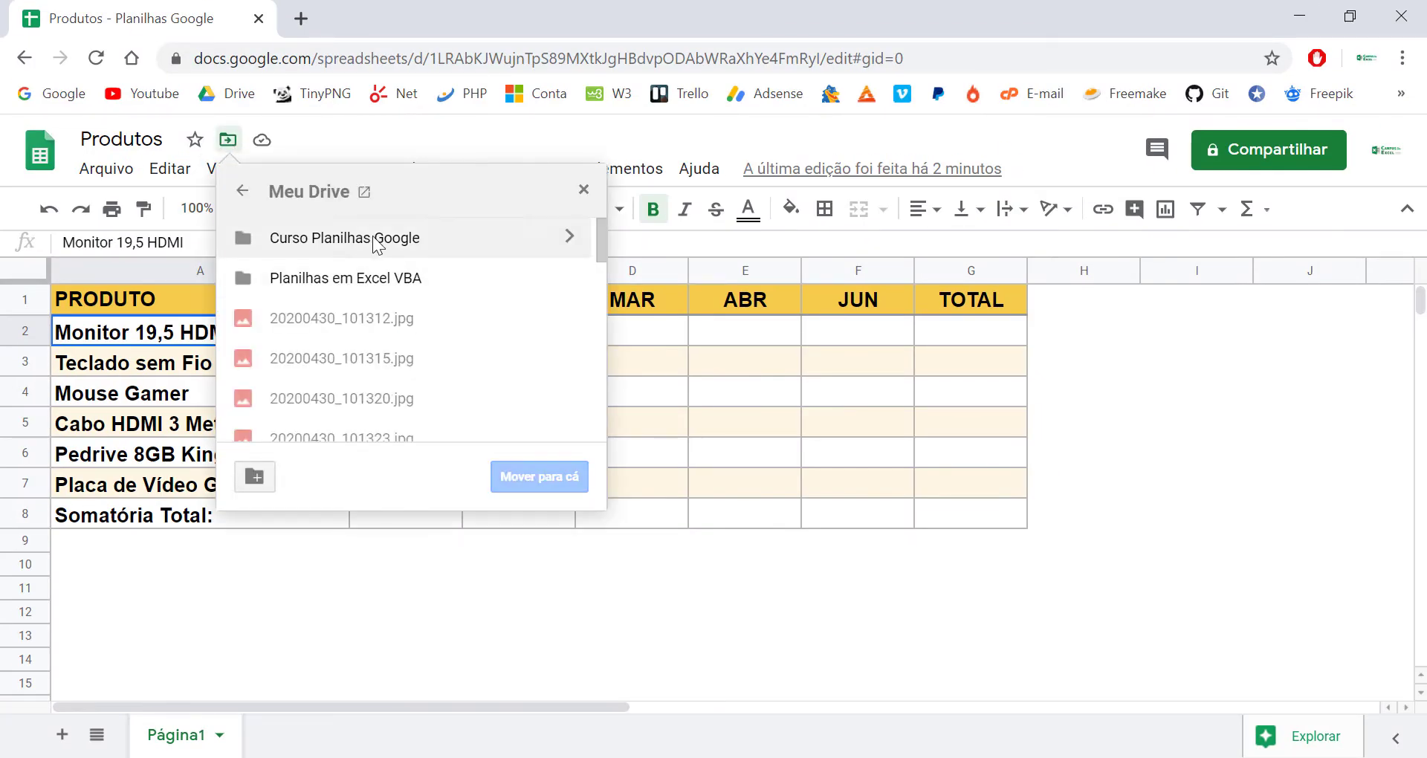
{"action": "left_click", "coordinate": [569, 238]}
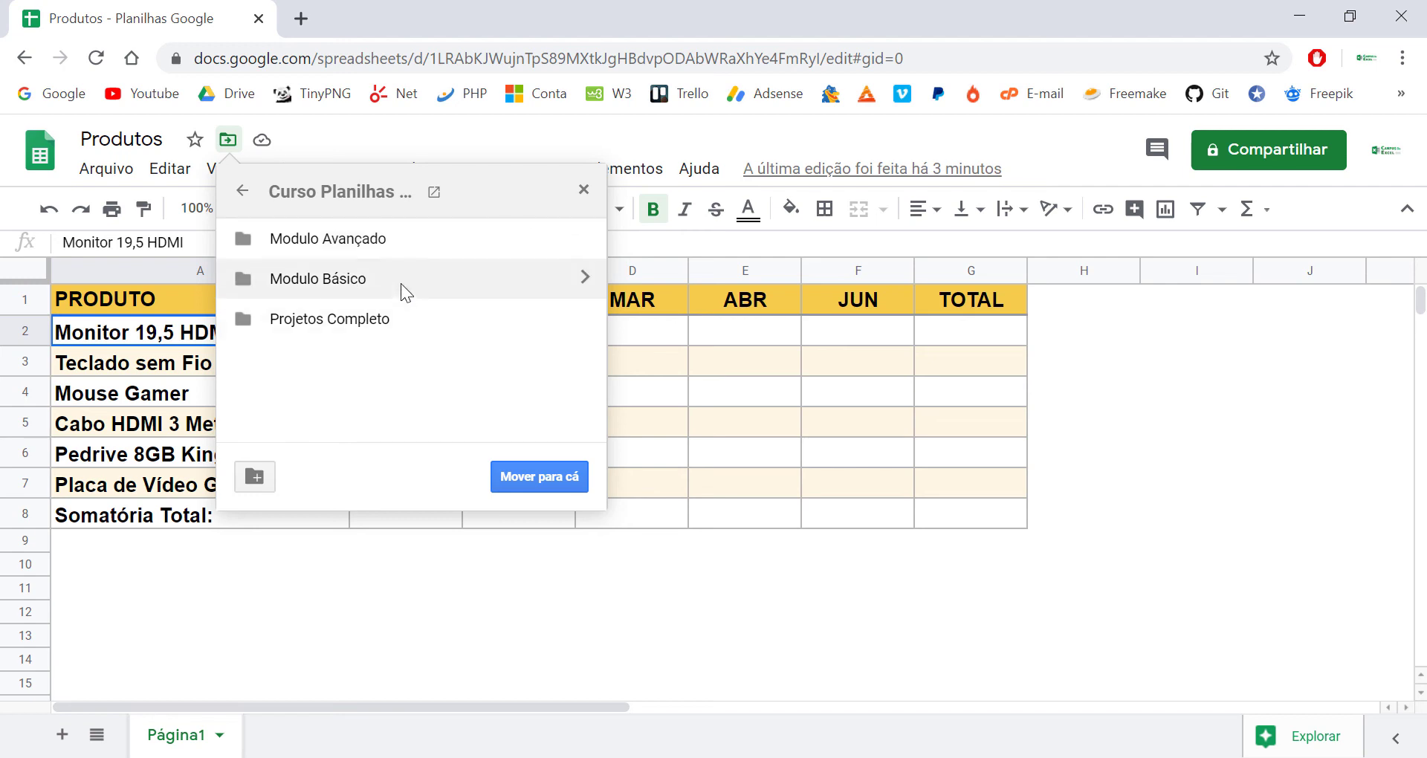
{"action": "left_click", "coordinate": [580, 281]}
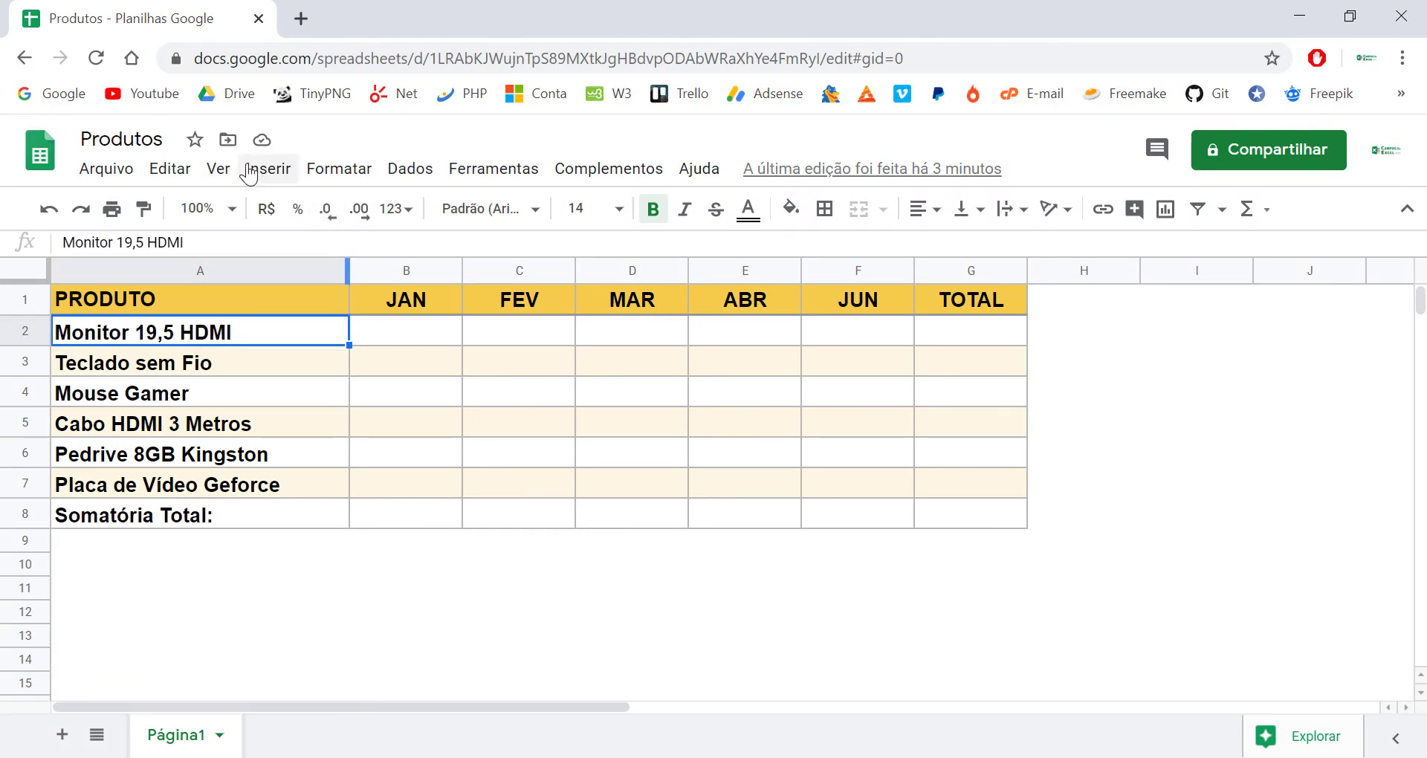
{"action": "left_click", "coordinate": [227, 140]}
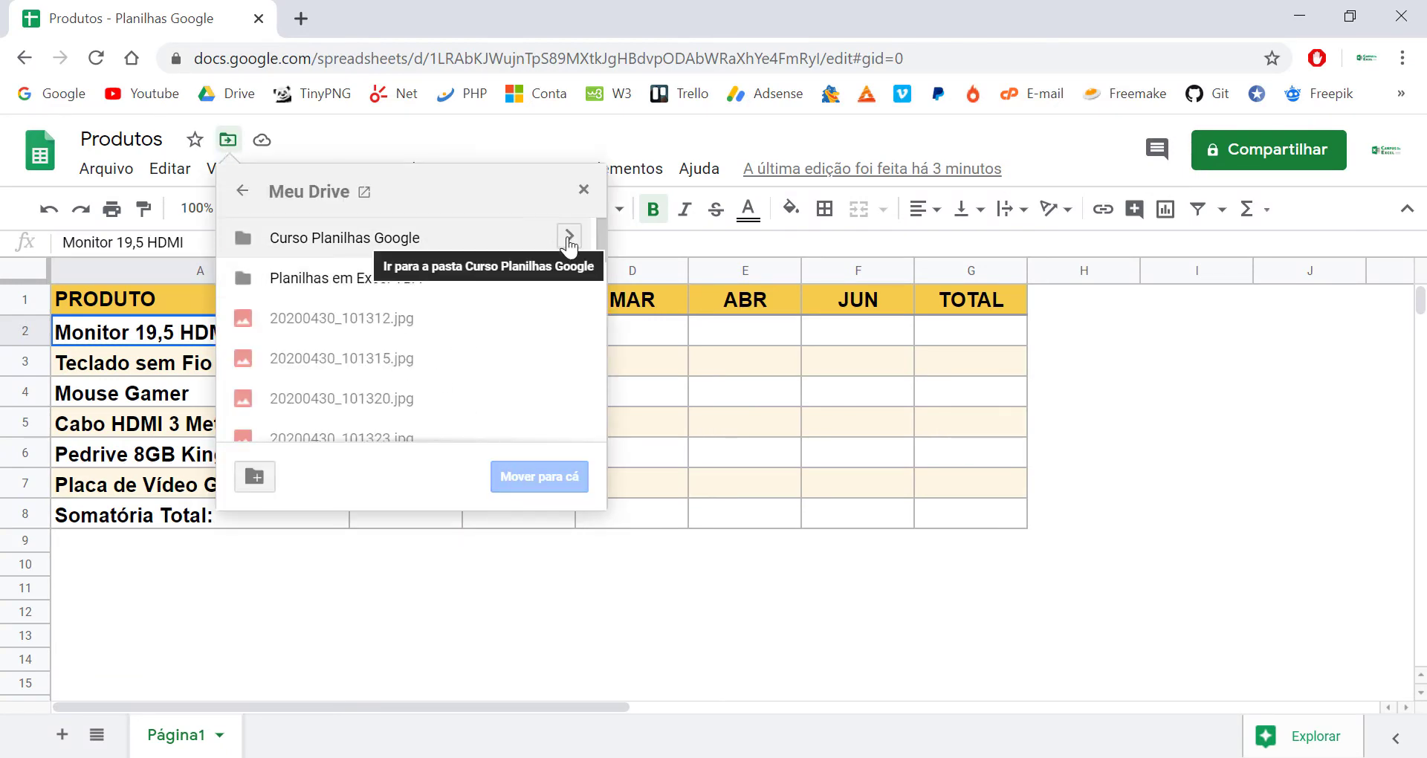
{"action": "left_click", "coordinate": [568, 236]}
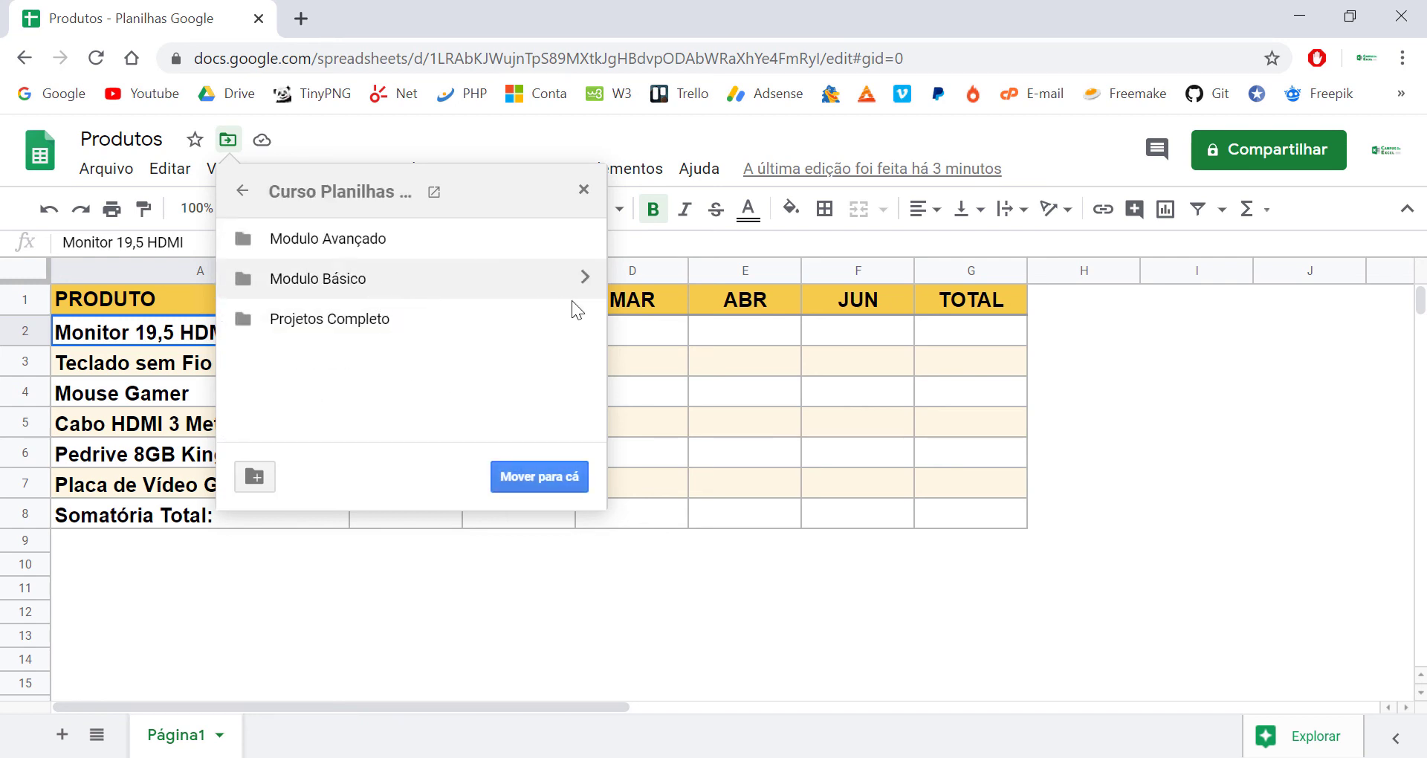
{"action": "left_click", "coordinate": [581, 280]}
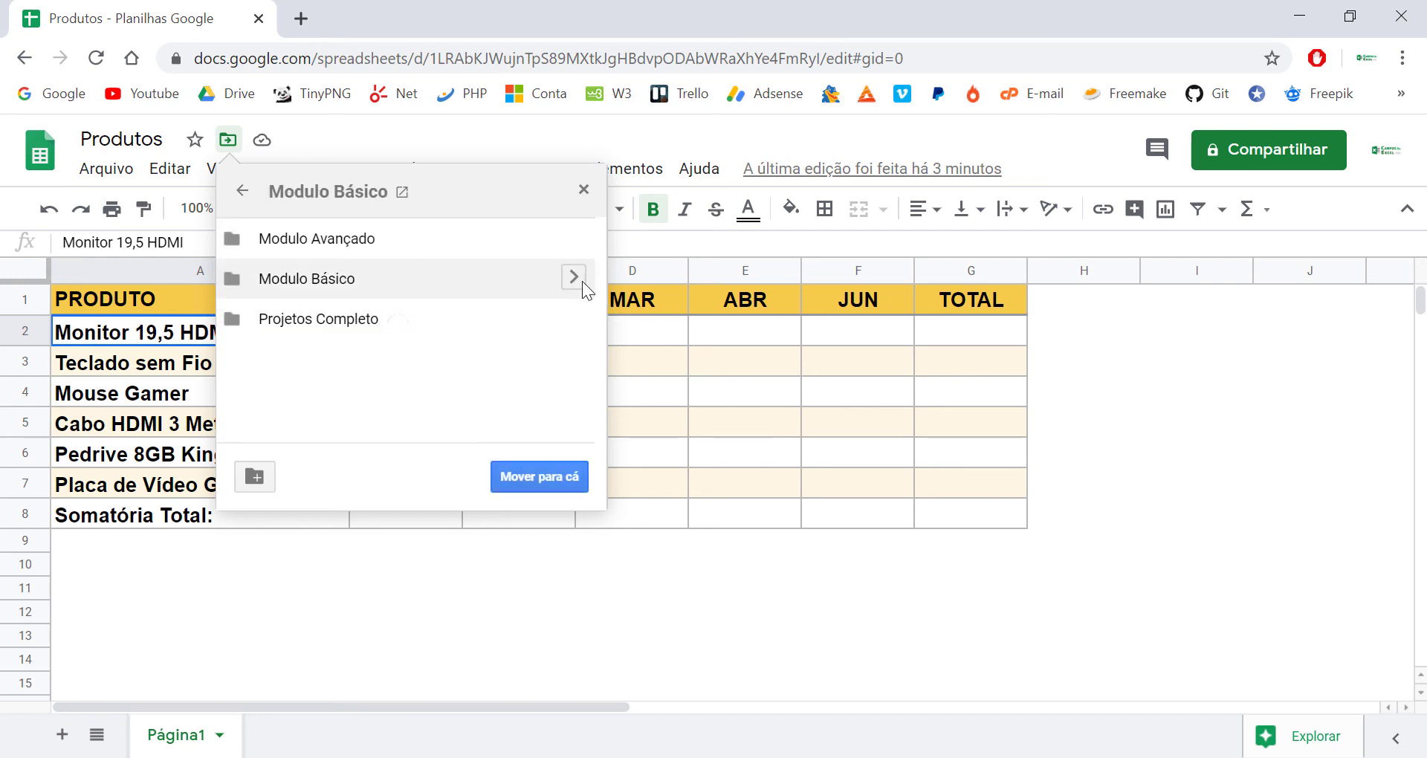
{"action": "left_click", "coordinate": [540, 481]}
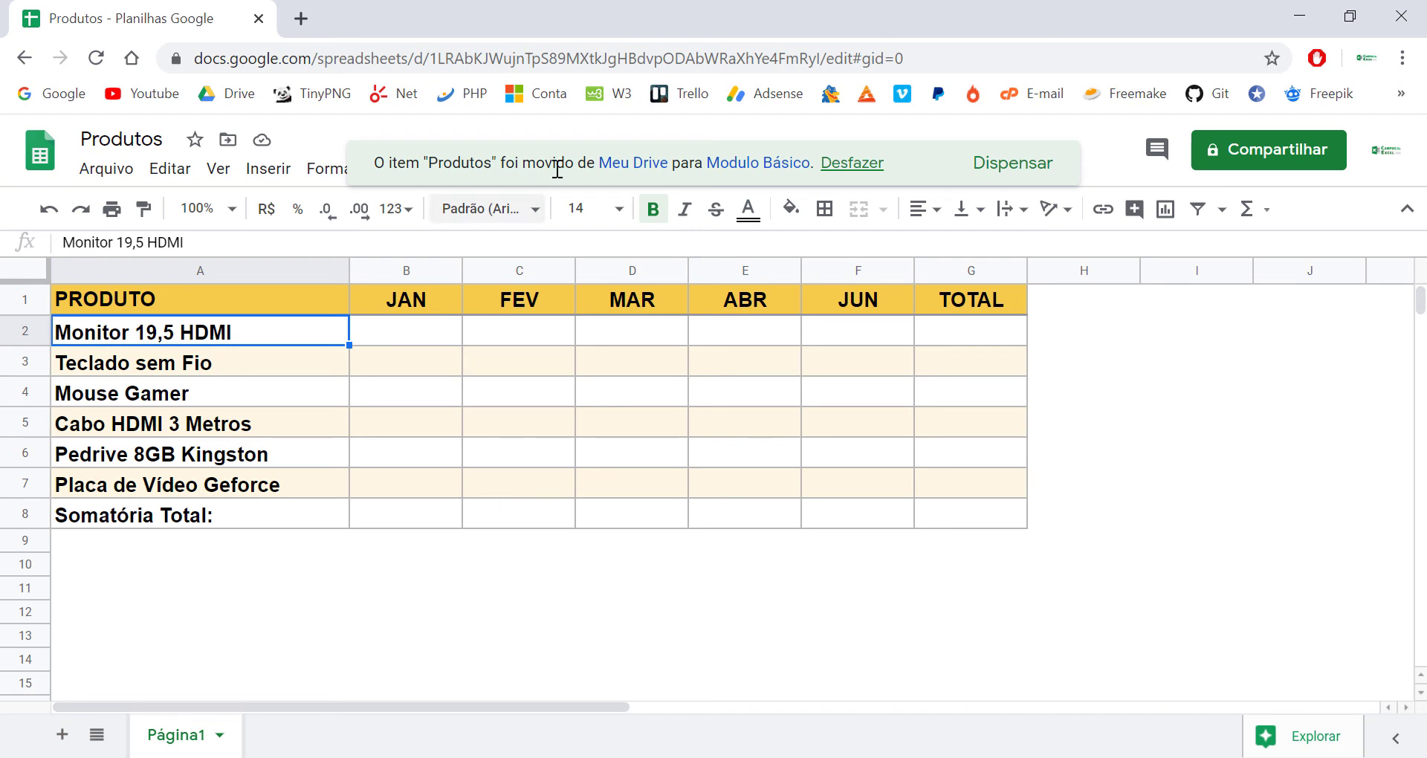
{"action": "left_click", "coordinate": [1035, 171]}
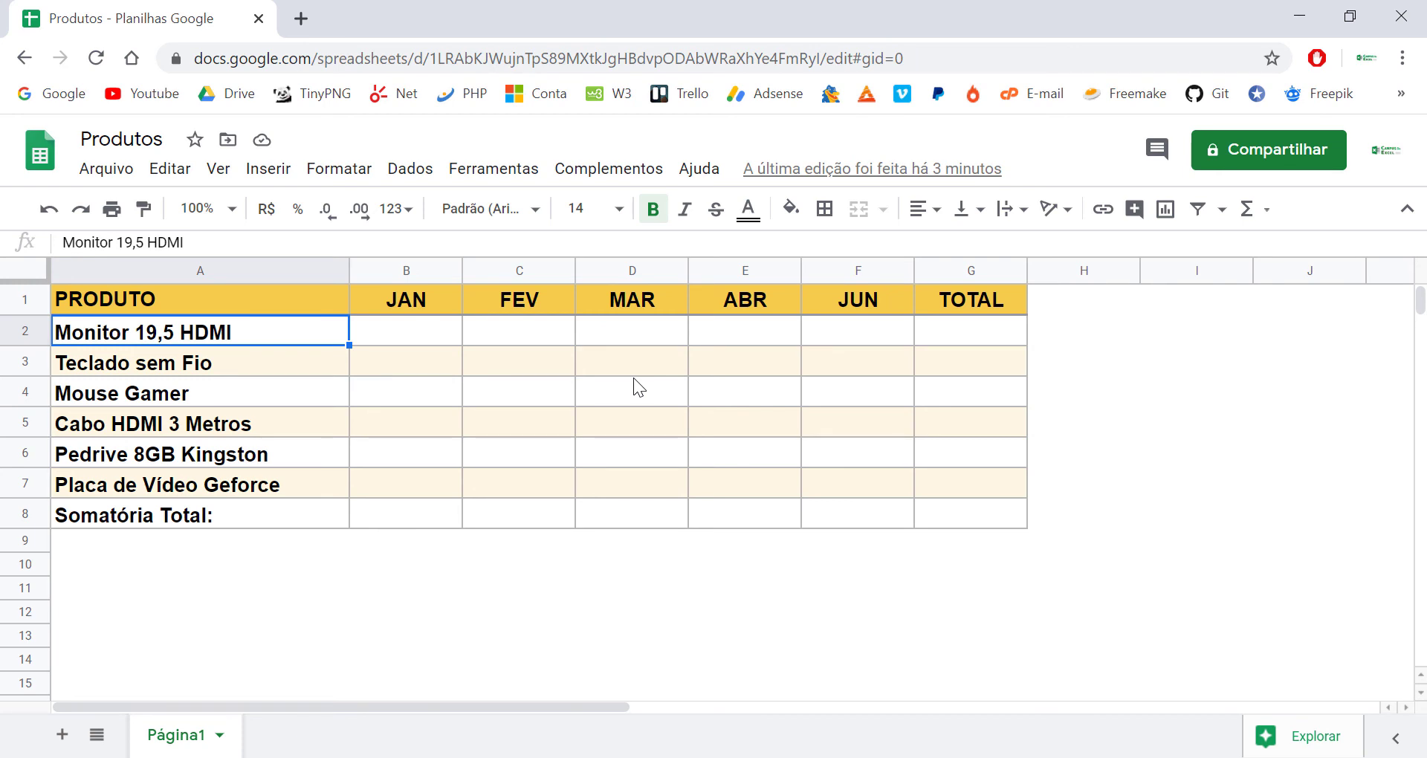
In B2, Monitor 19,5 HDMI's JAN cell, type =al and choose ALEATÓRIO
{"action": "left_click", "coordinate": [429, 371]}
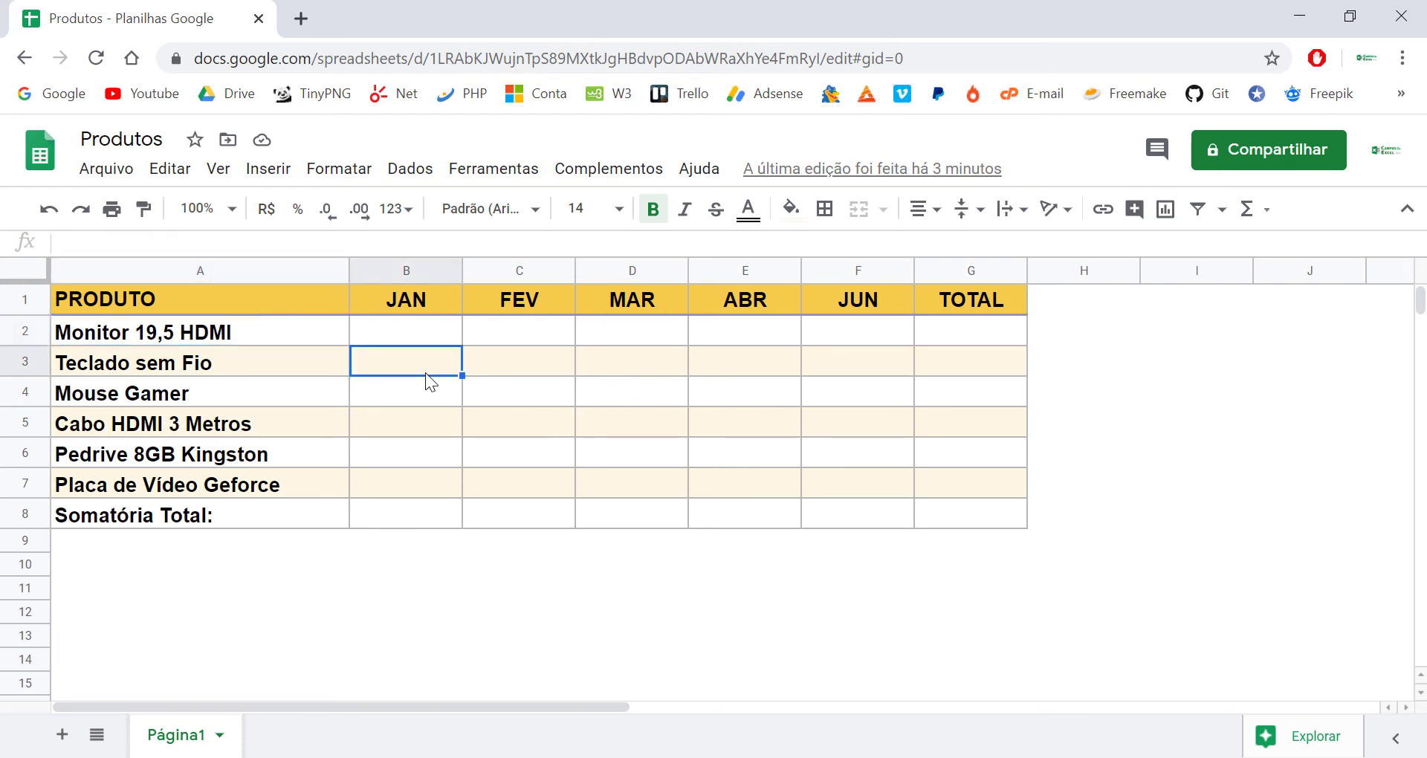
{"action": "left_click", "coordinate": [397, 335]}
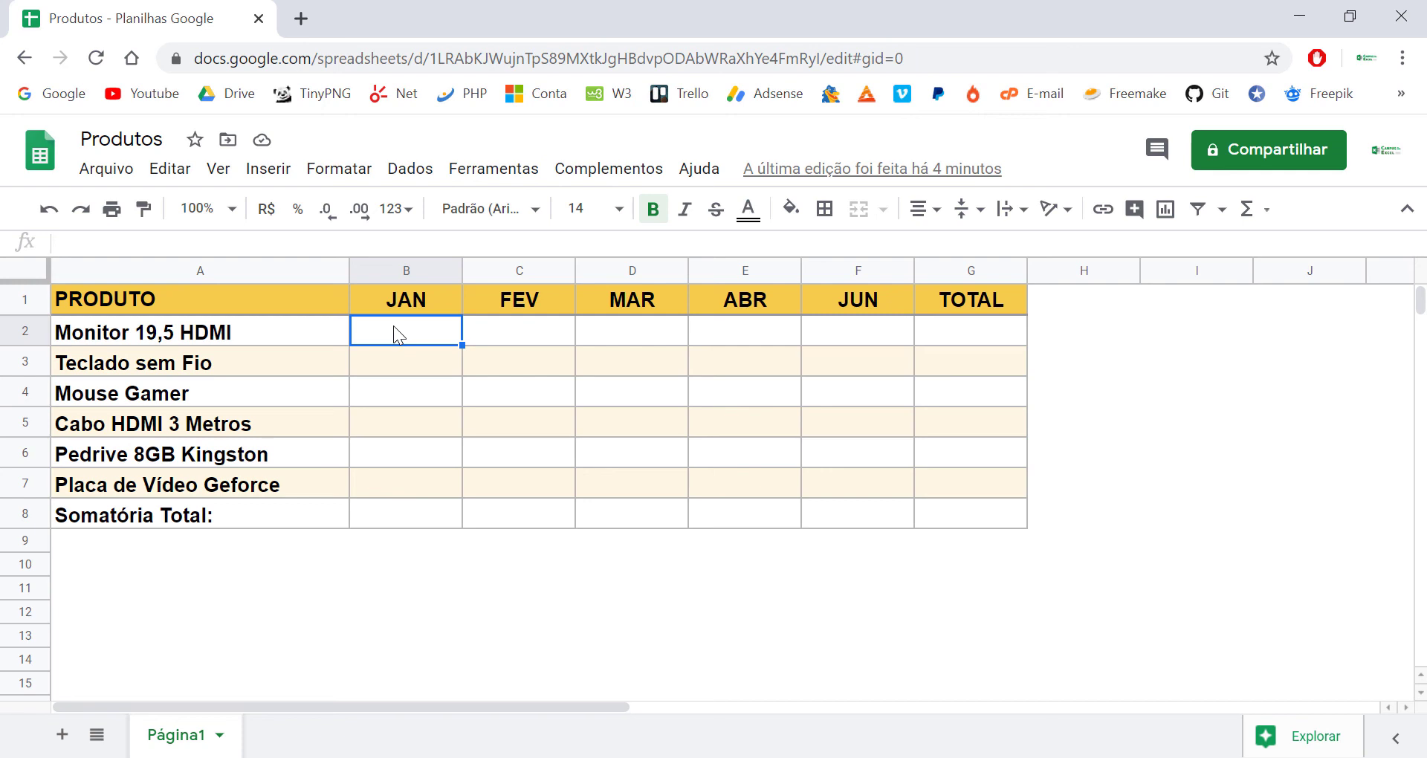
{"action": "type", "text": "="}
{"action": "key", "text": "BackSpace"}
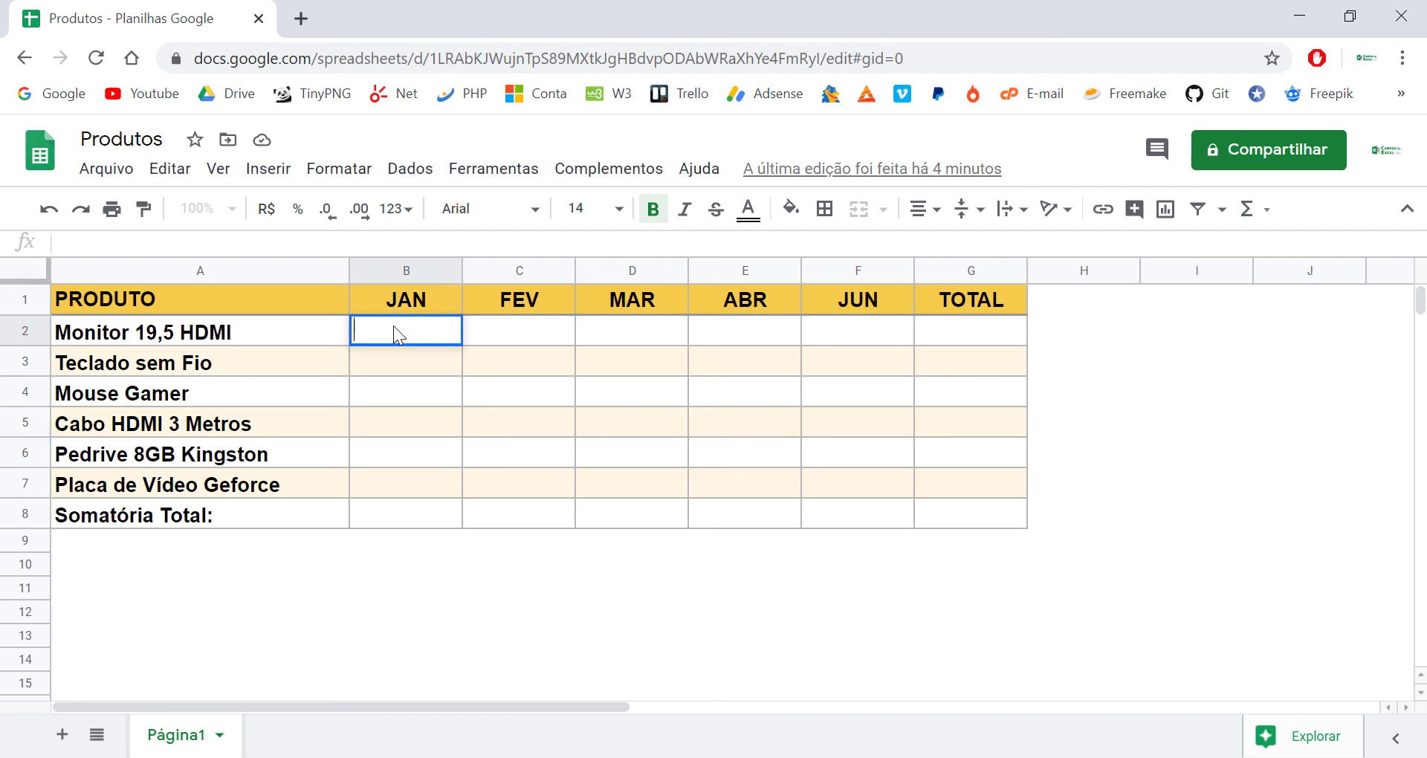
{"action": "key", "text": "Escape"}
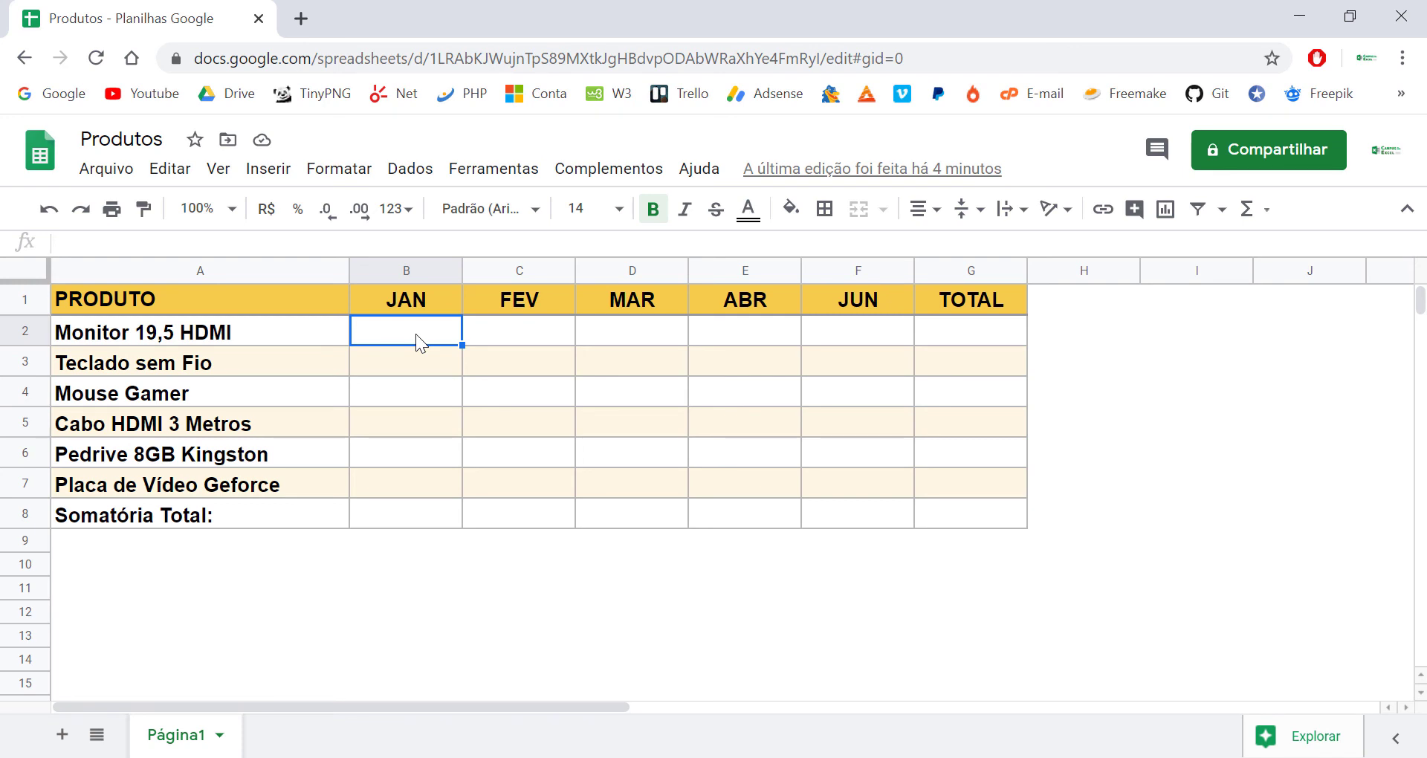
{"action": "type", "text": "="}
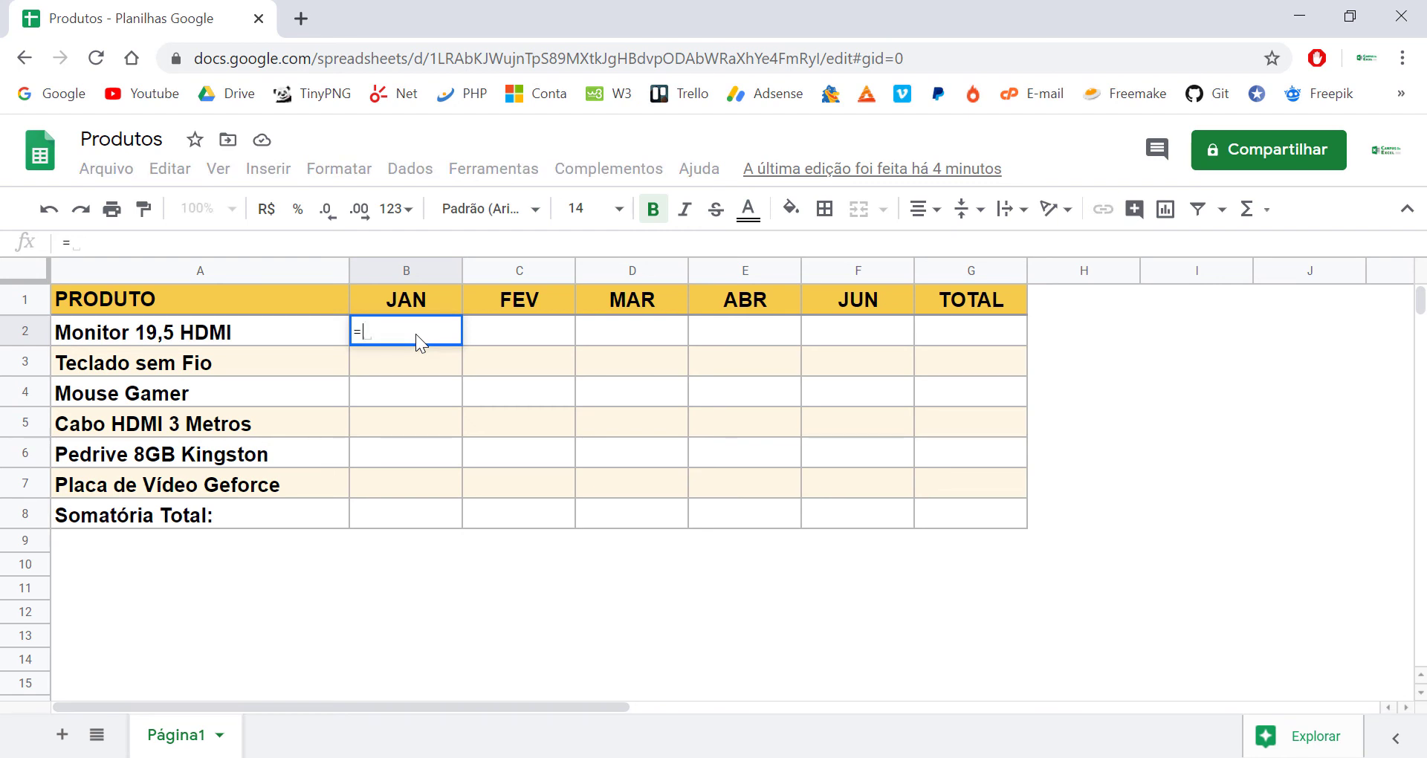
{"action": "type", "text": "al"}
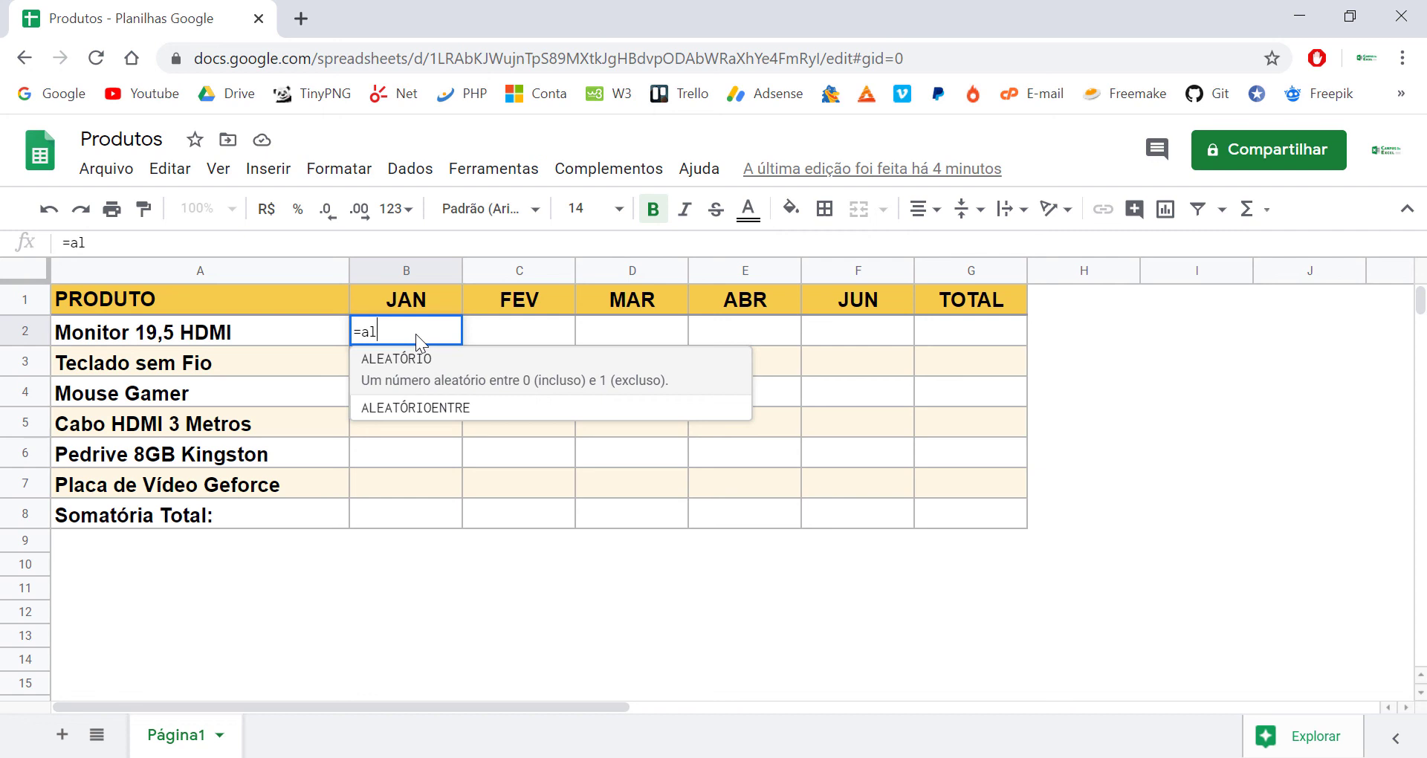
{"action": "left_click", "coordinate": [425, 378]}
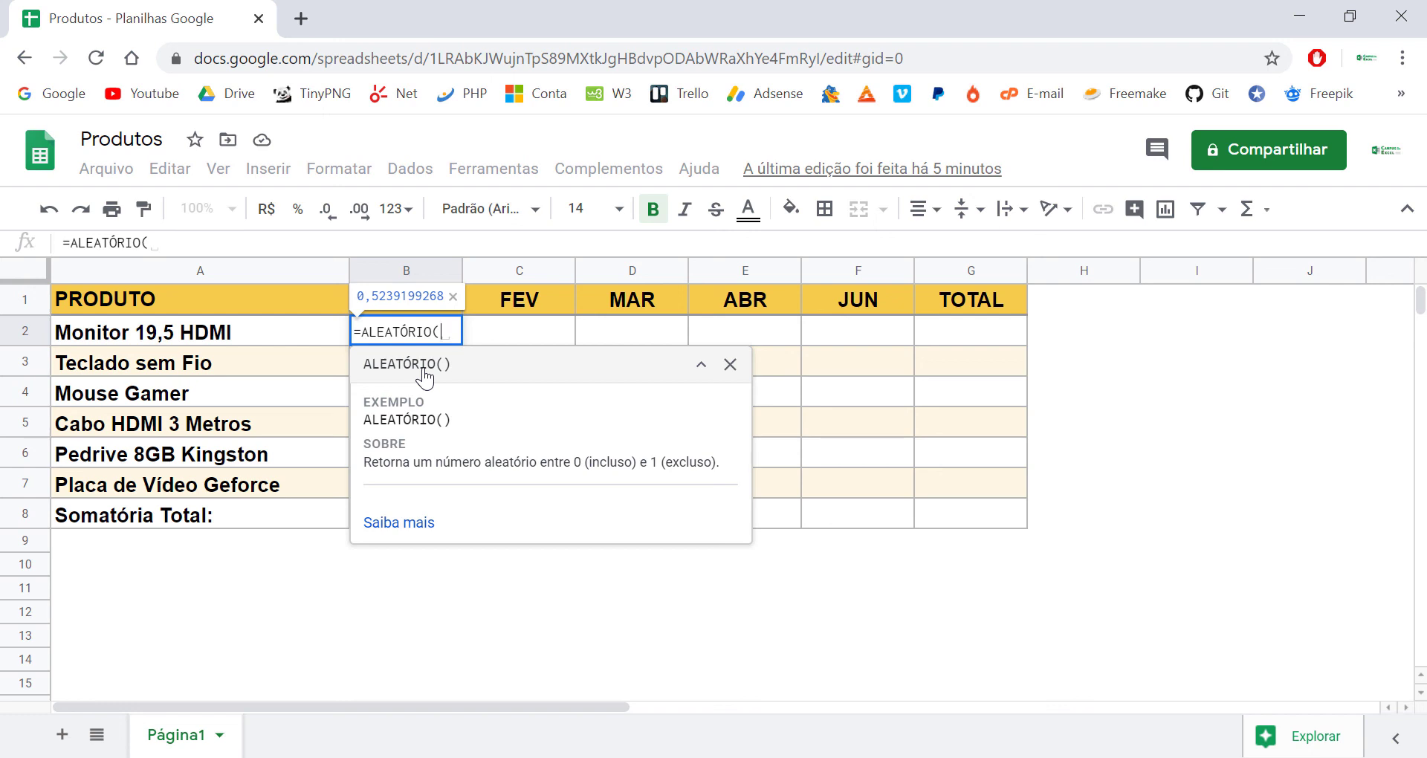
Commit the ALEATÓRIO formula in B2, widen column B and reduce its decimal places
{"action": "key", "text": "Return"}
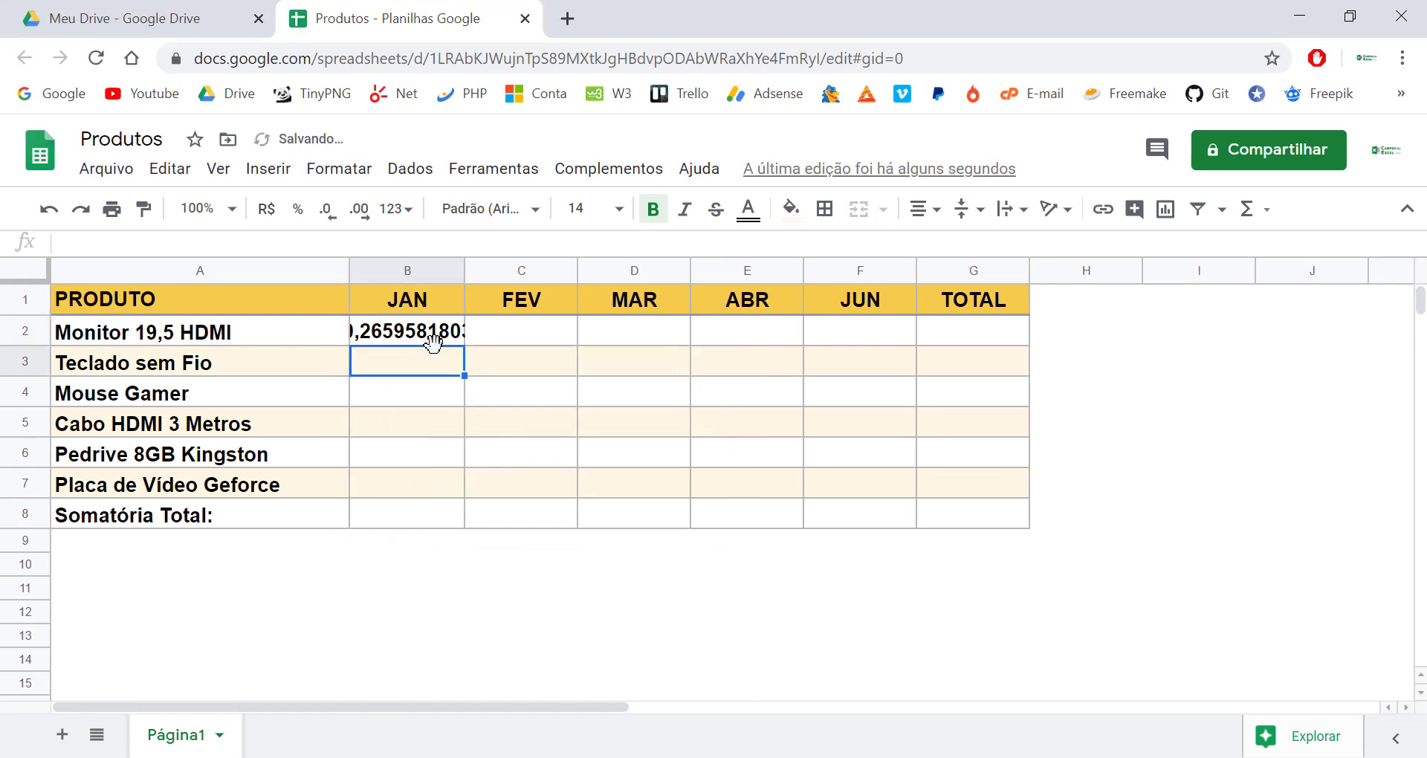
{"action": "left_click", "coordinate": [433, 335]}
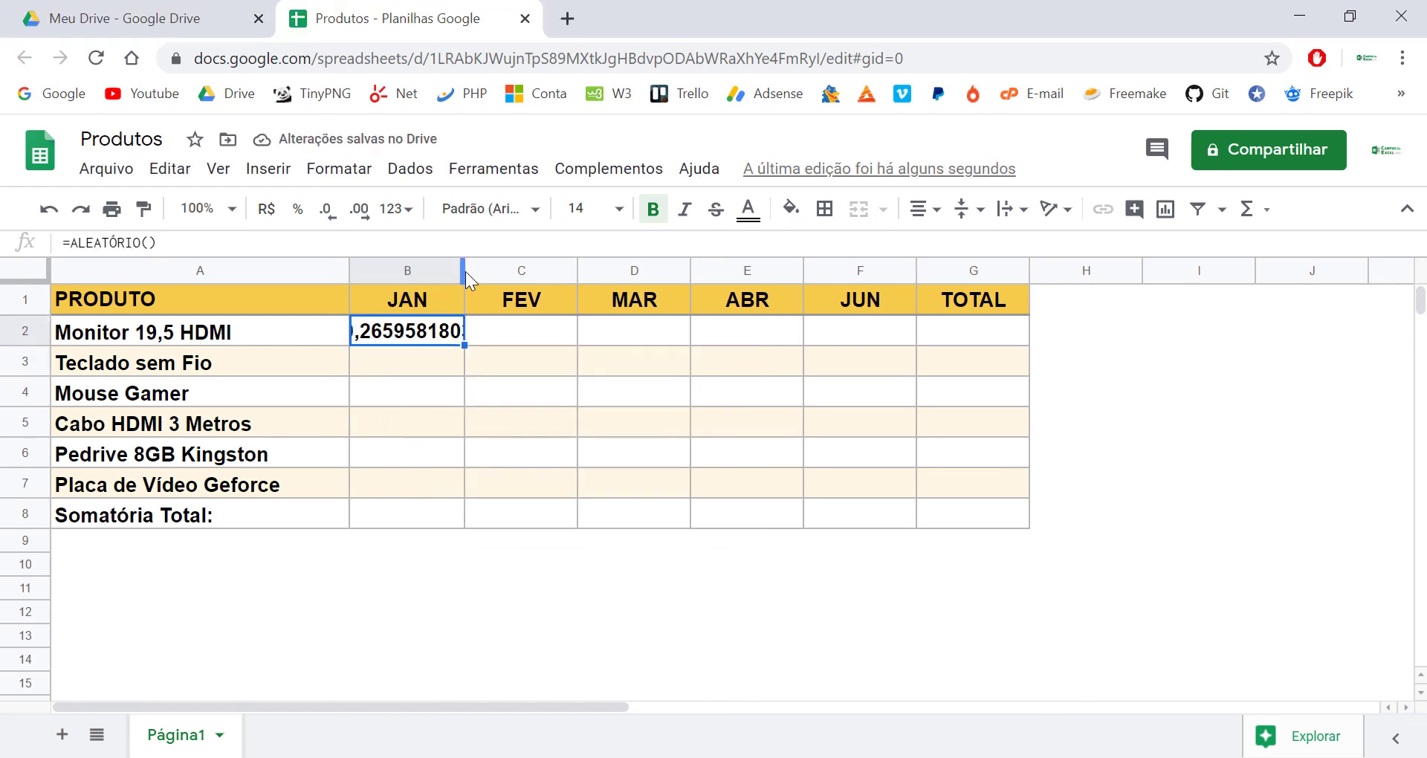
{"action": "left_click_drag", "start_coordinate": [463, 271], "coordinate": [518, 272]}
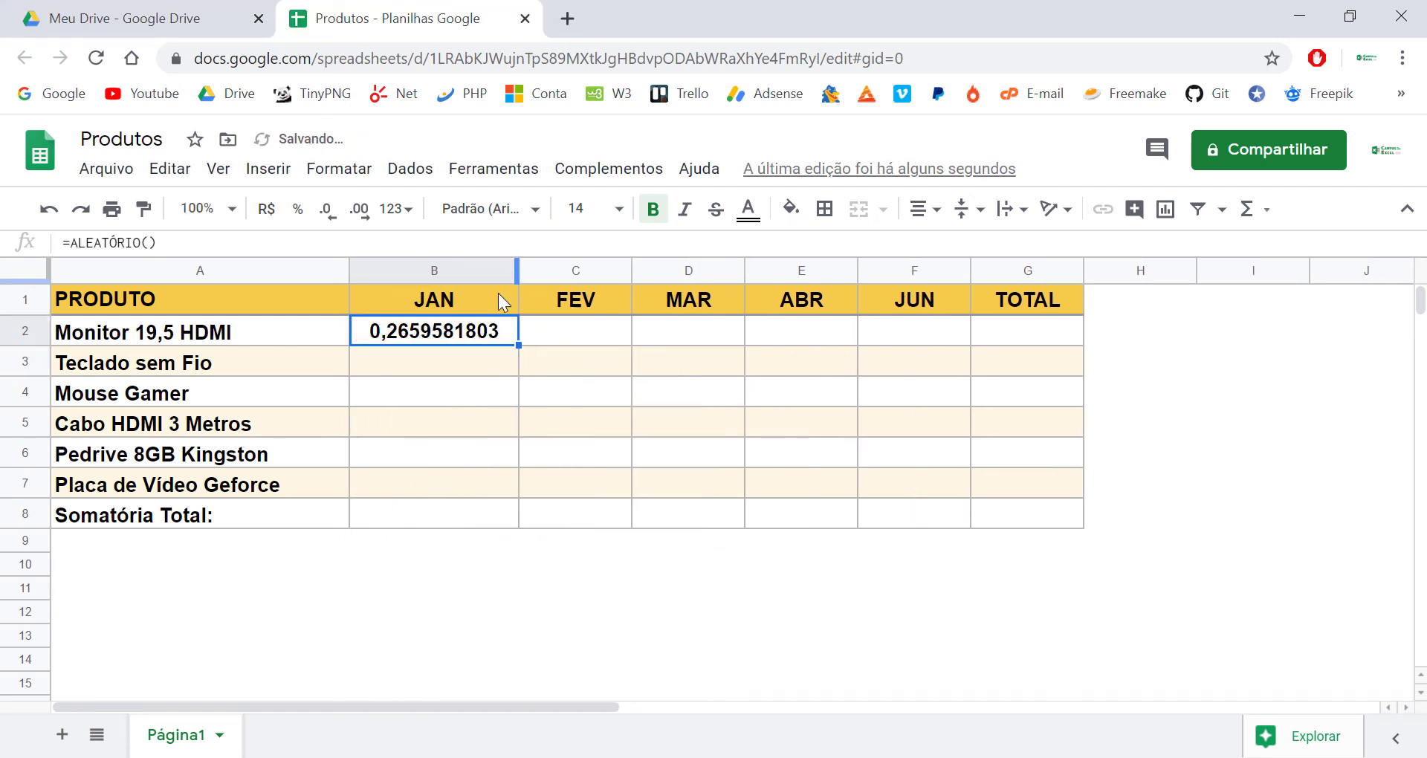
{"action": "left_click", "coordinate": [473, 363]}
{"action": "left_click", "coordinate": [466, 328]}
{"action": "left_click", "coordinate": [360, 217]}
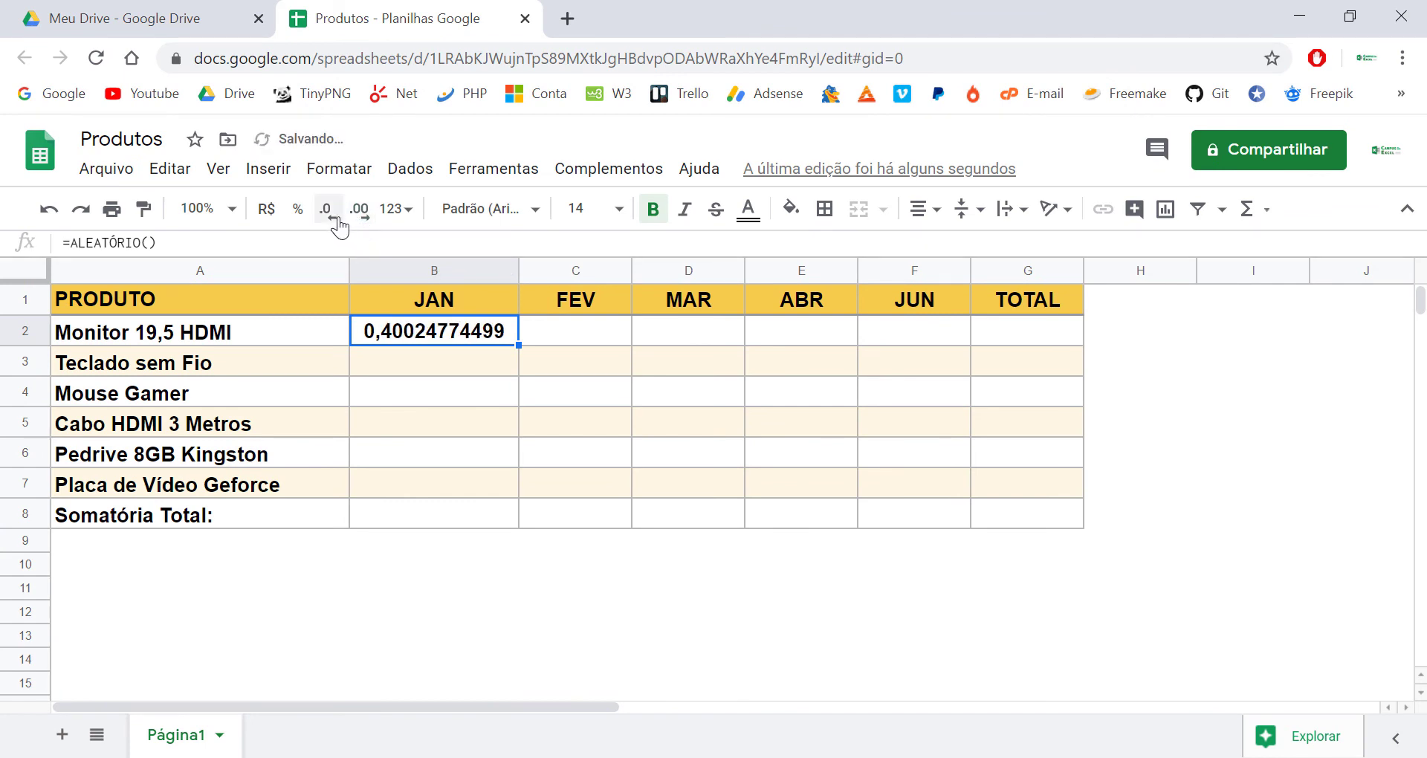
{"action": "left_click", "coordinate": [338, 217]}
{"action": "left_click", "coordinate": [338, 217]}
{"action": "left_click", "coordinate": [338, 217]}
{"action": "left_click", "coordinate": [338, 217]}
{"action": "left_click", "coordinate": [339, 217]}
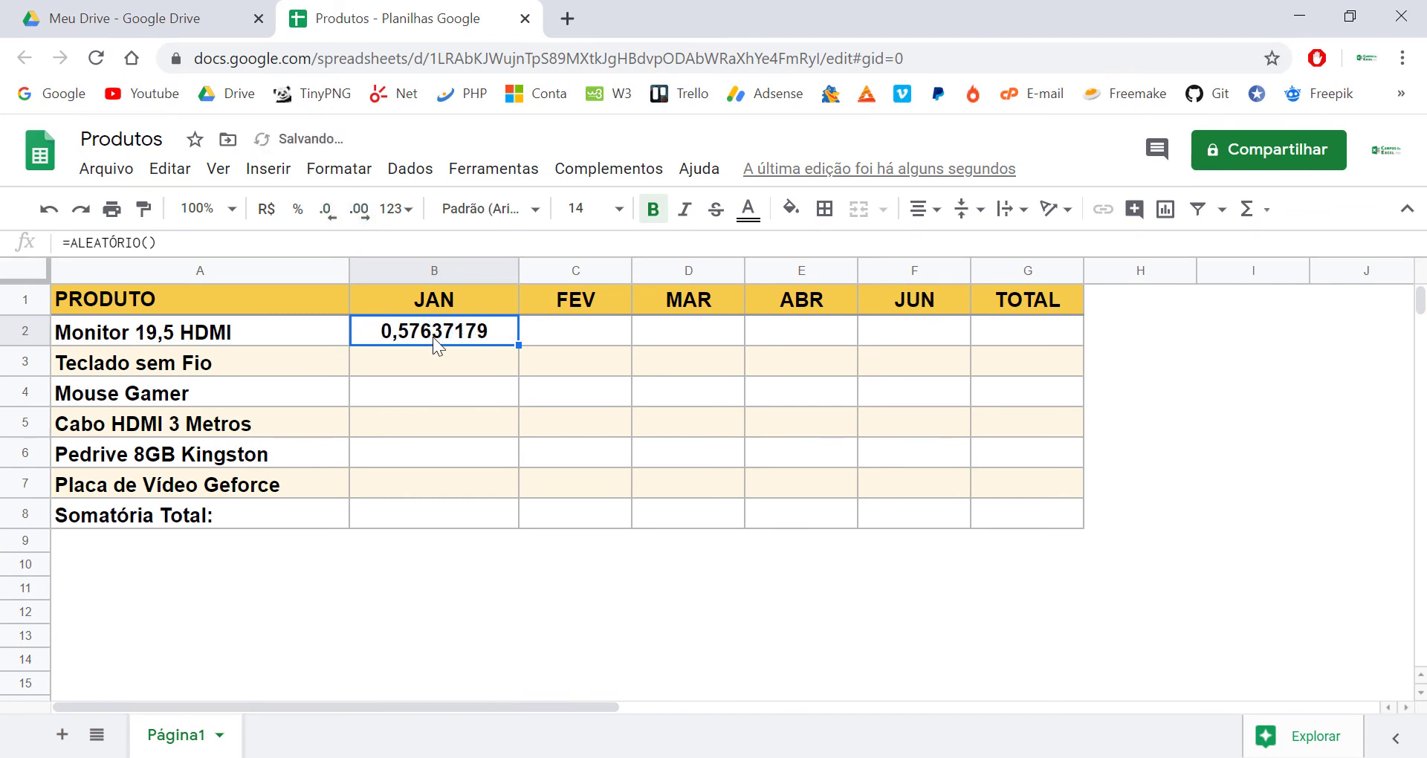
Auto-fit column B and fill B2's random formula down to row 7 and across to column F
{"action": "left_click", "coordinate": [435, 391]}
{"action": "left_click_drag", "start_coordinate": [519, 270], "coordinate": [464, 270]}
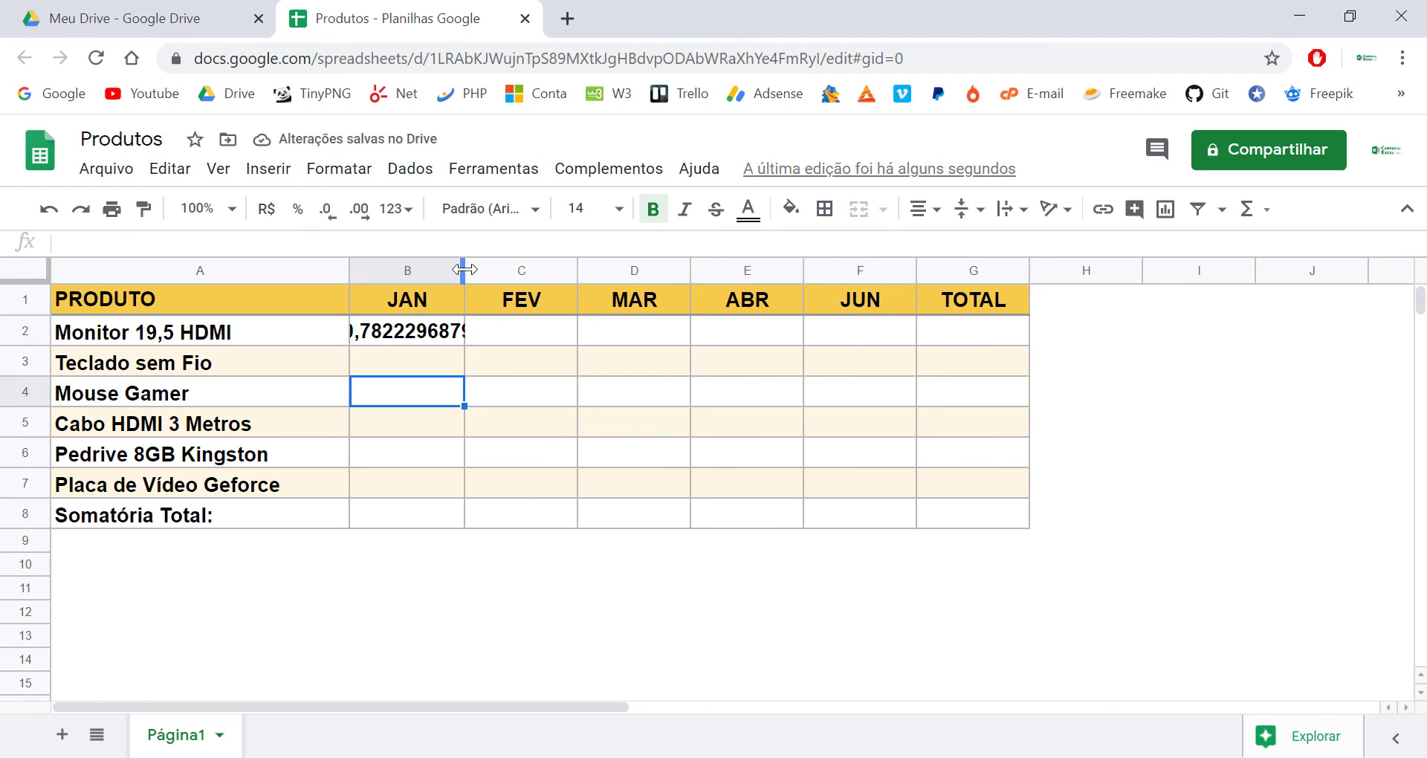
{"action": "double_click", "coordinate": [464, 269]}
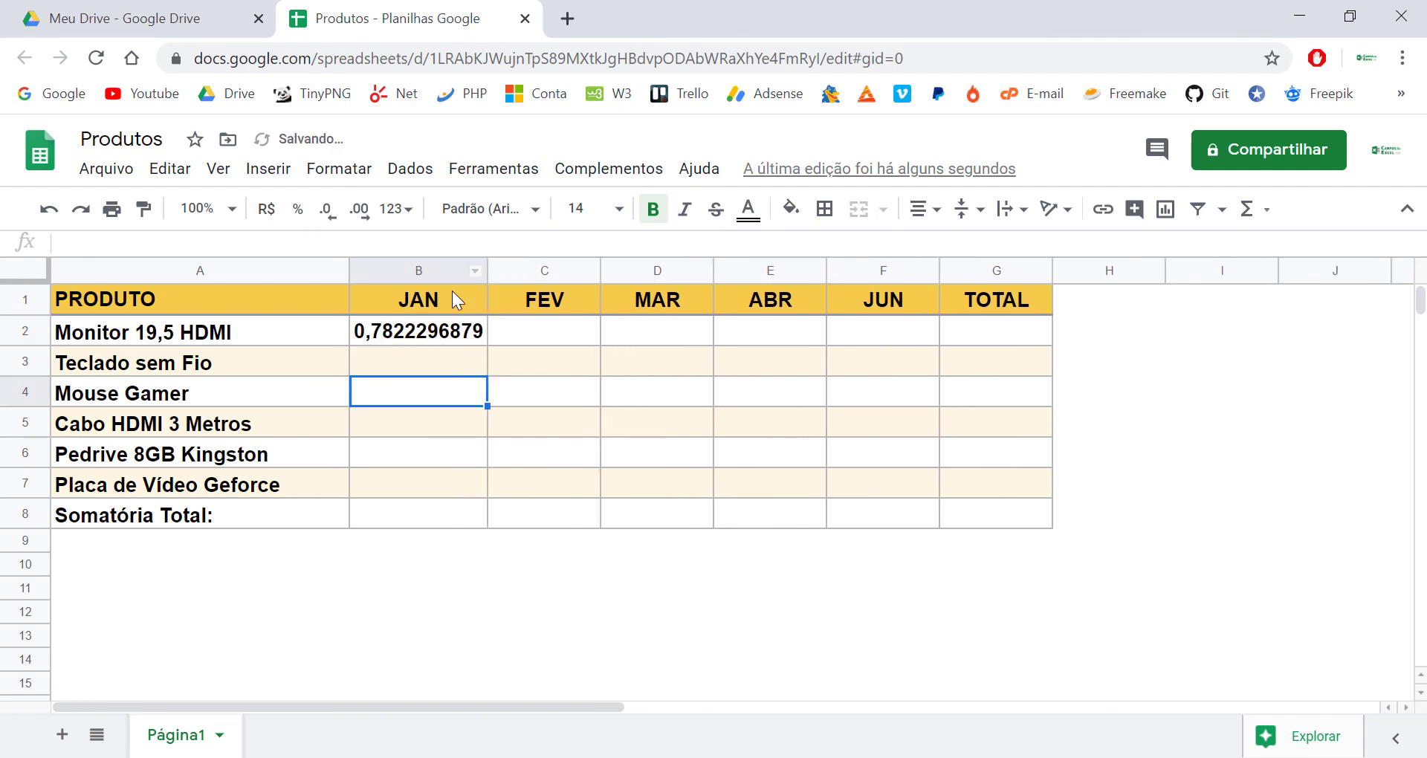
{"action": "left_click", "coordinate": [433, 333]}
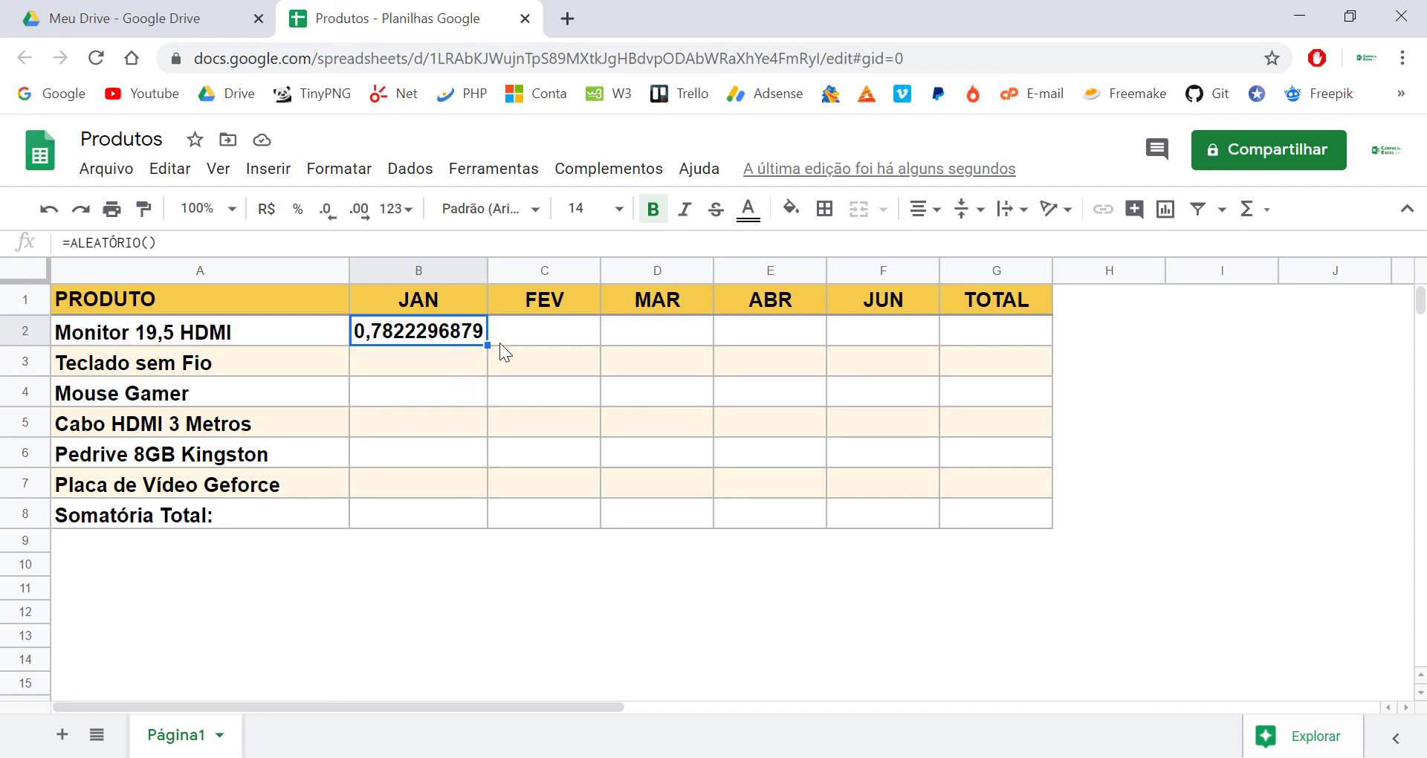
{"action": "mouse_move", "coordinate": [487, 345]}
{"action": "left_mouse_down"}
{"action": "mouse_move", "coordinate": [465, 512]}
{"action": "mouse_move", "coordinate": [456, 487]}
{"action": "left_mouse_up"}
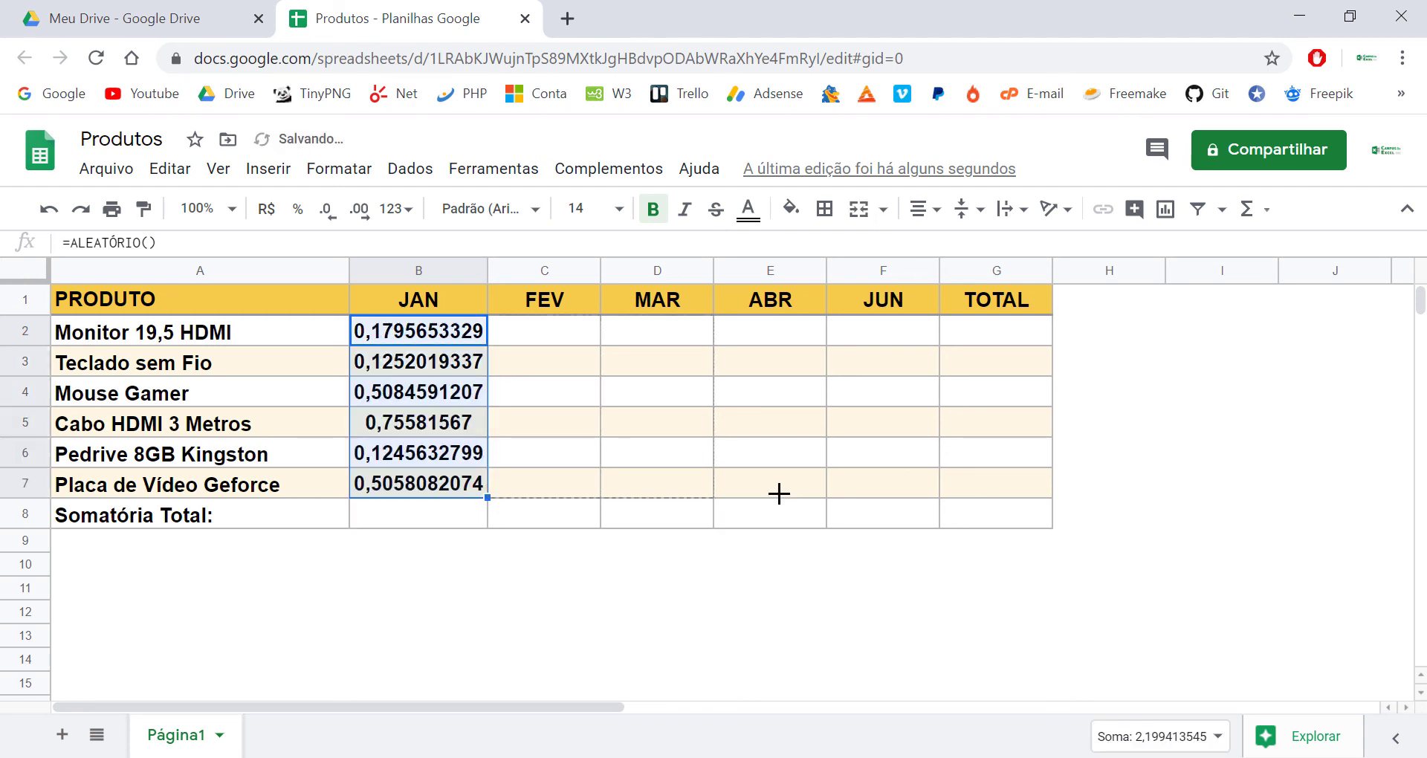
{"action": "left_click_drag", "start_coordinate": [779, 493], "coordinate": [898, 483]}
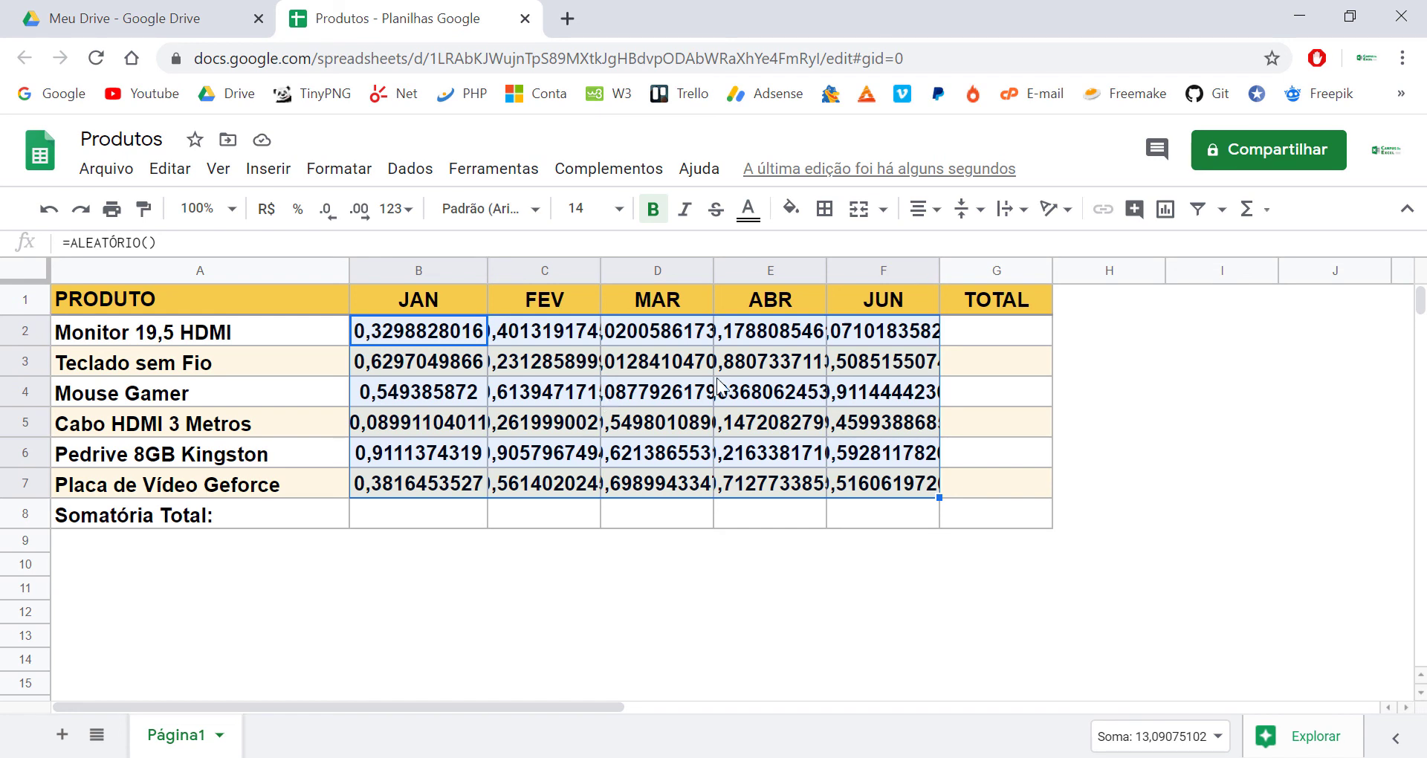
Enter =ALEATÓRIOENTRE(120;230) in B2 and fill it across B2:F7
{"action": "type", "text": "=ale"}
{"action": "key", "text": "Down"}
{"action": "key", "text": "Tab"}
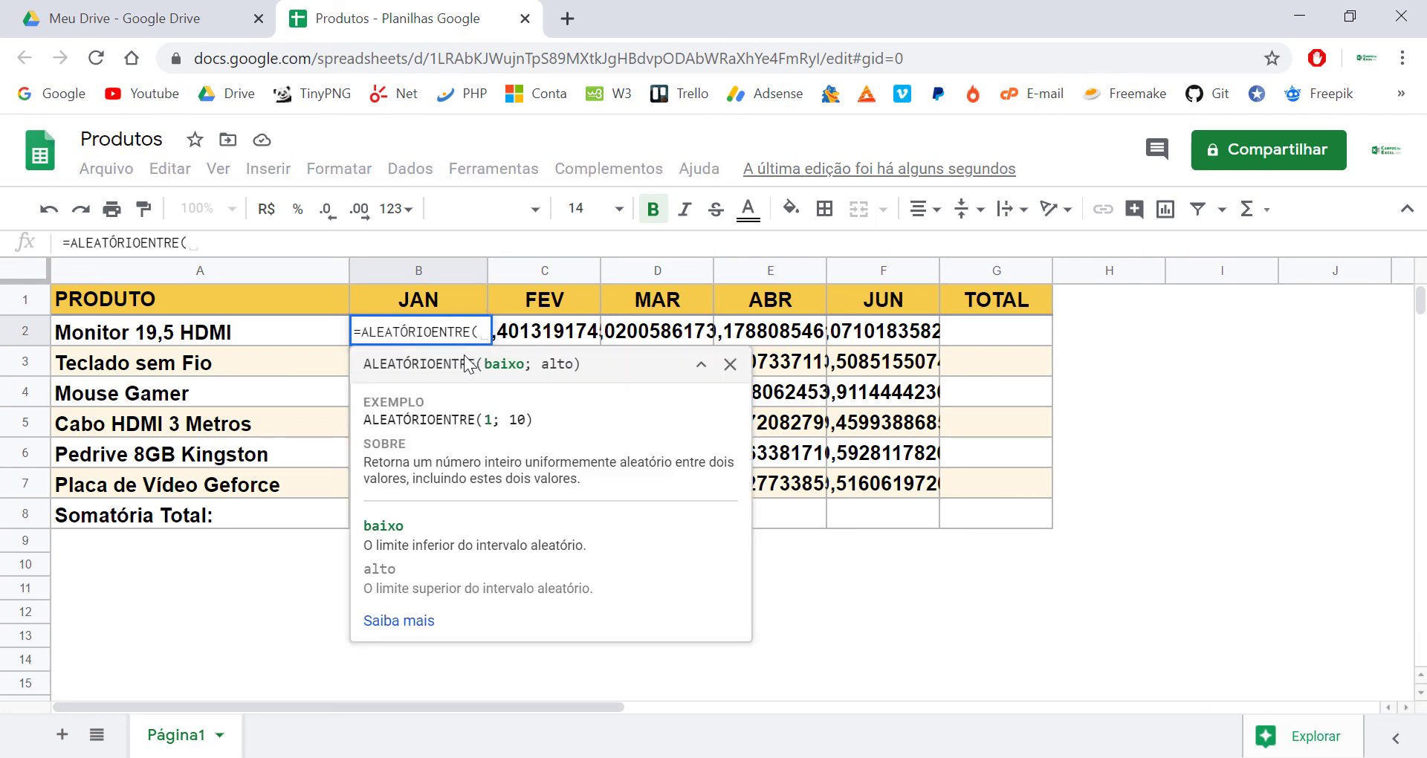
{"action": "type", "text": "120"}
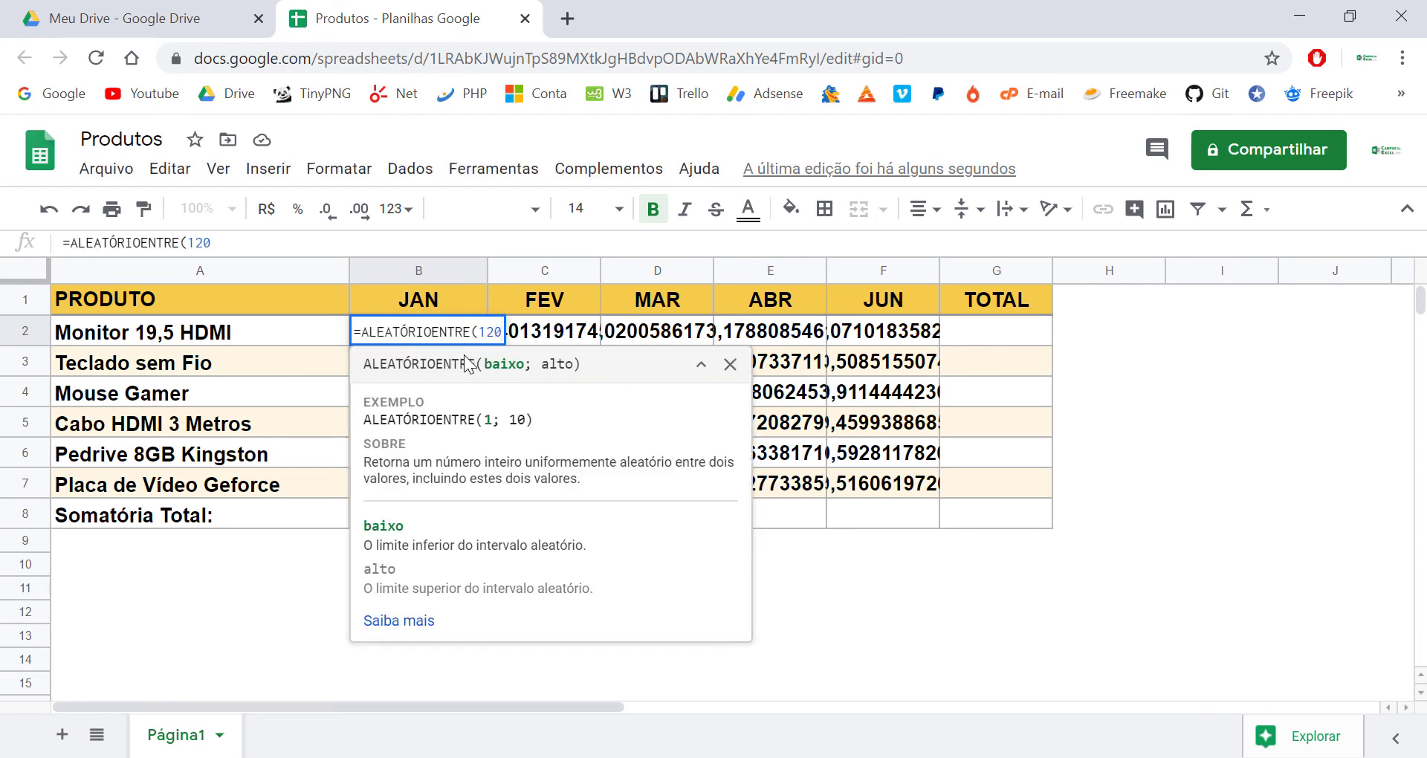
{"action": "type", "text": "; "}
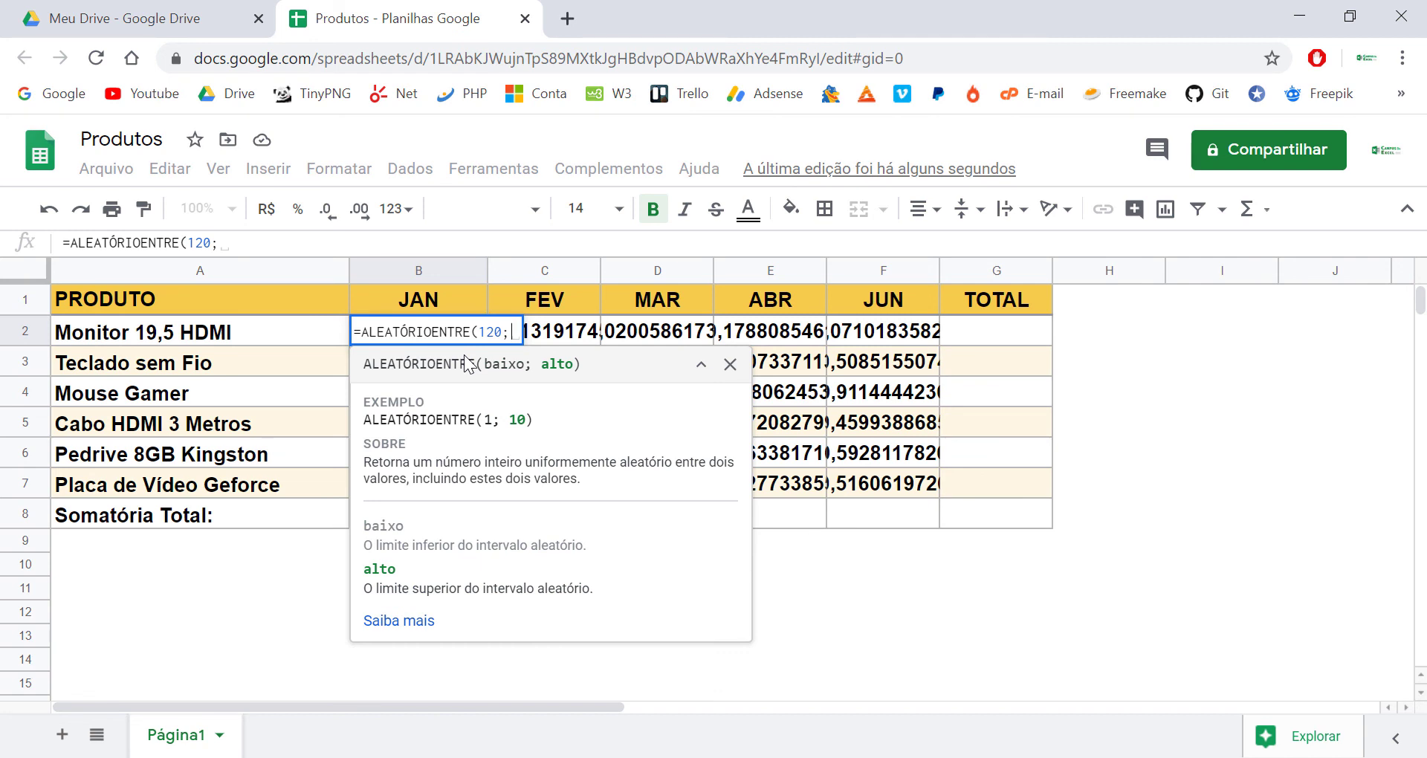
{"action": "type", "text": "230"}
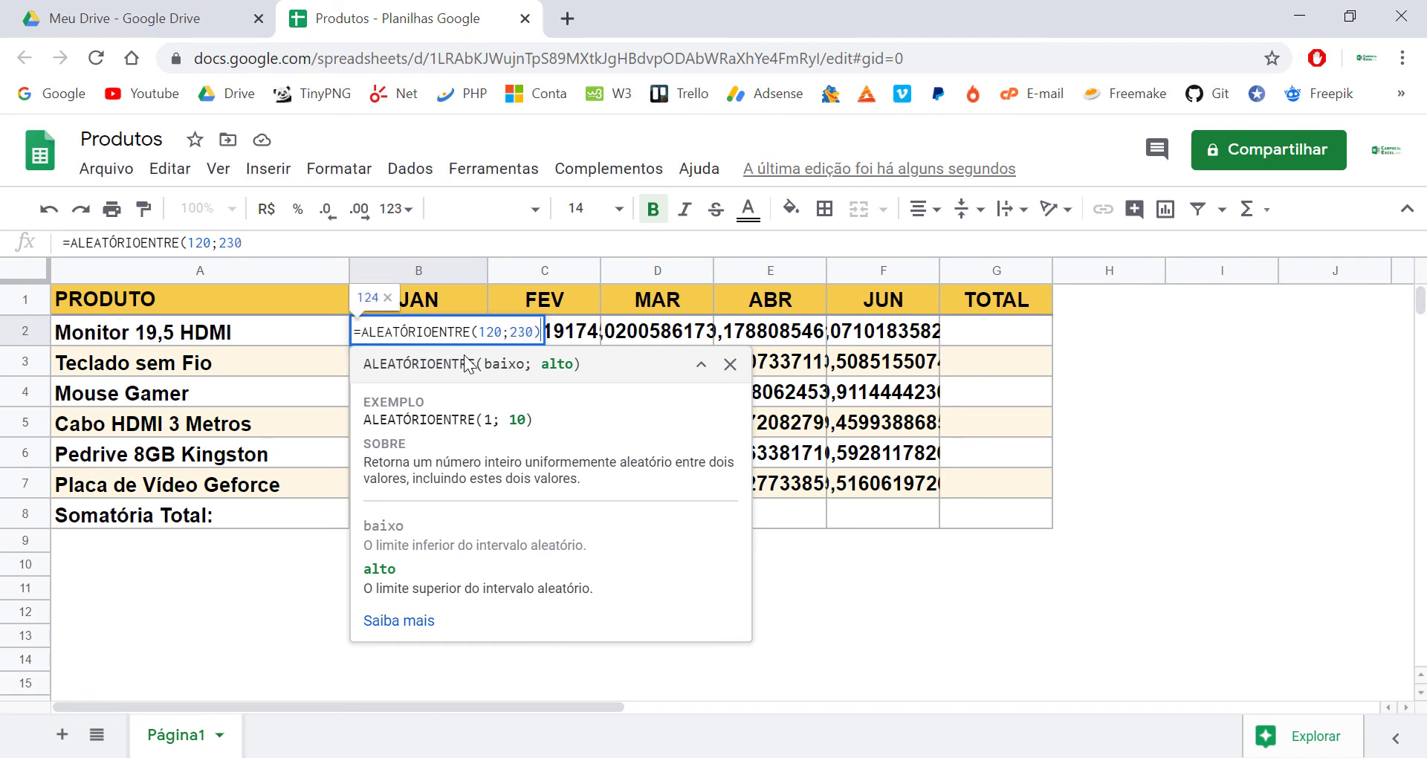
{"action": "type", "text": ")"}
{"action": "key", "text": "Return"}
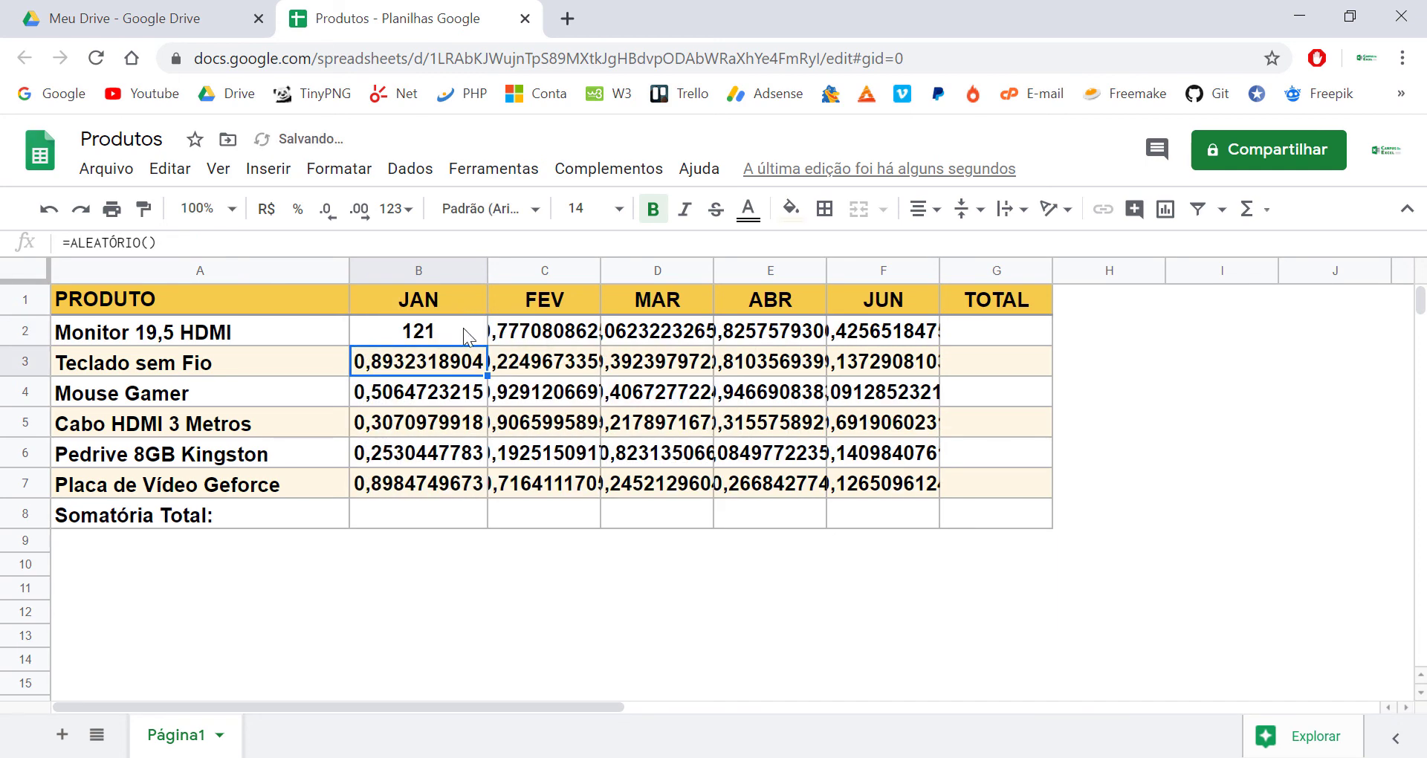
{"action": "left_click", "coordinate": [467, 336]}
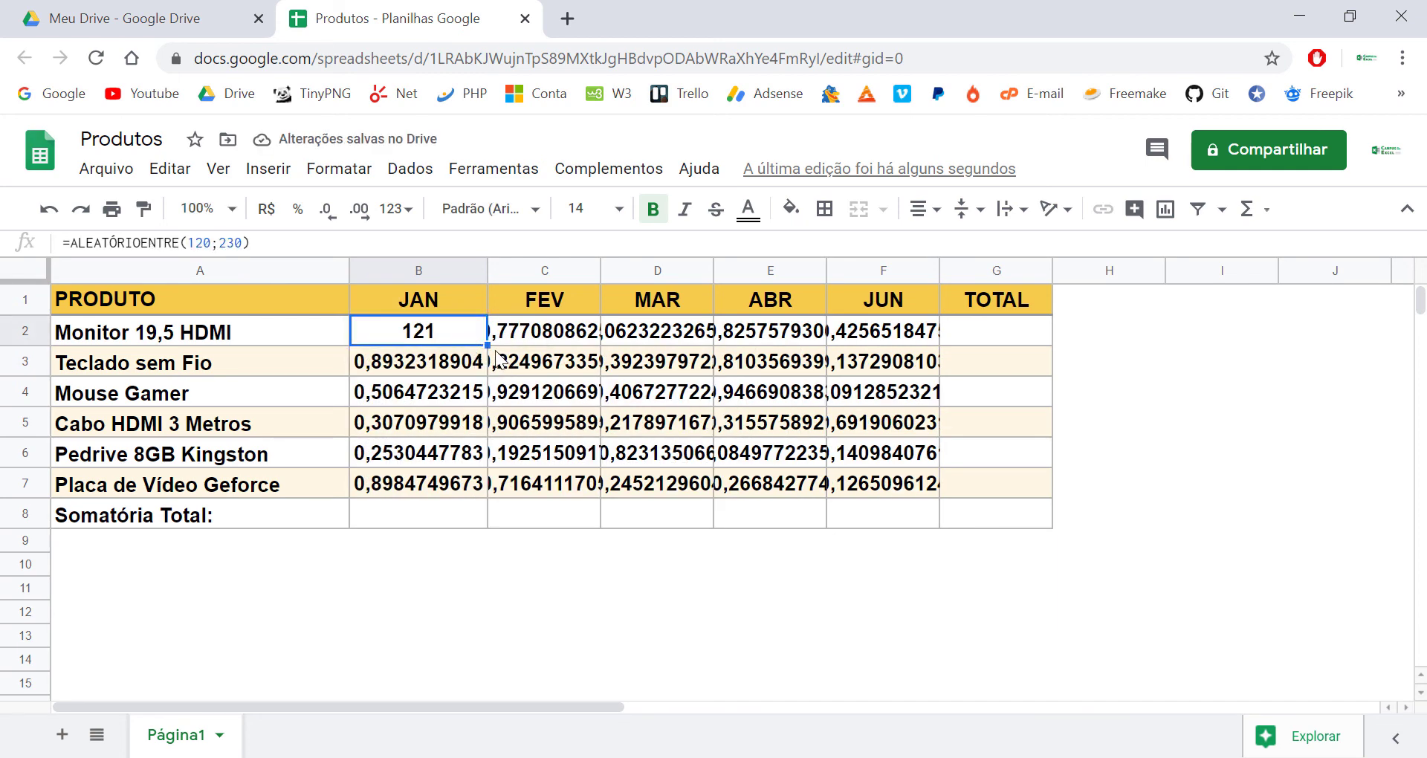
{"action": "left_click_drag", "start_coordinate": [487, 345], "coordinate": [469, 494]}
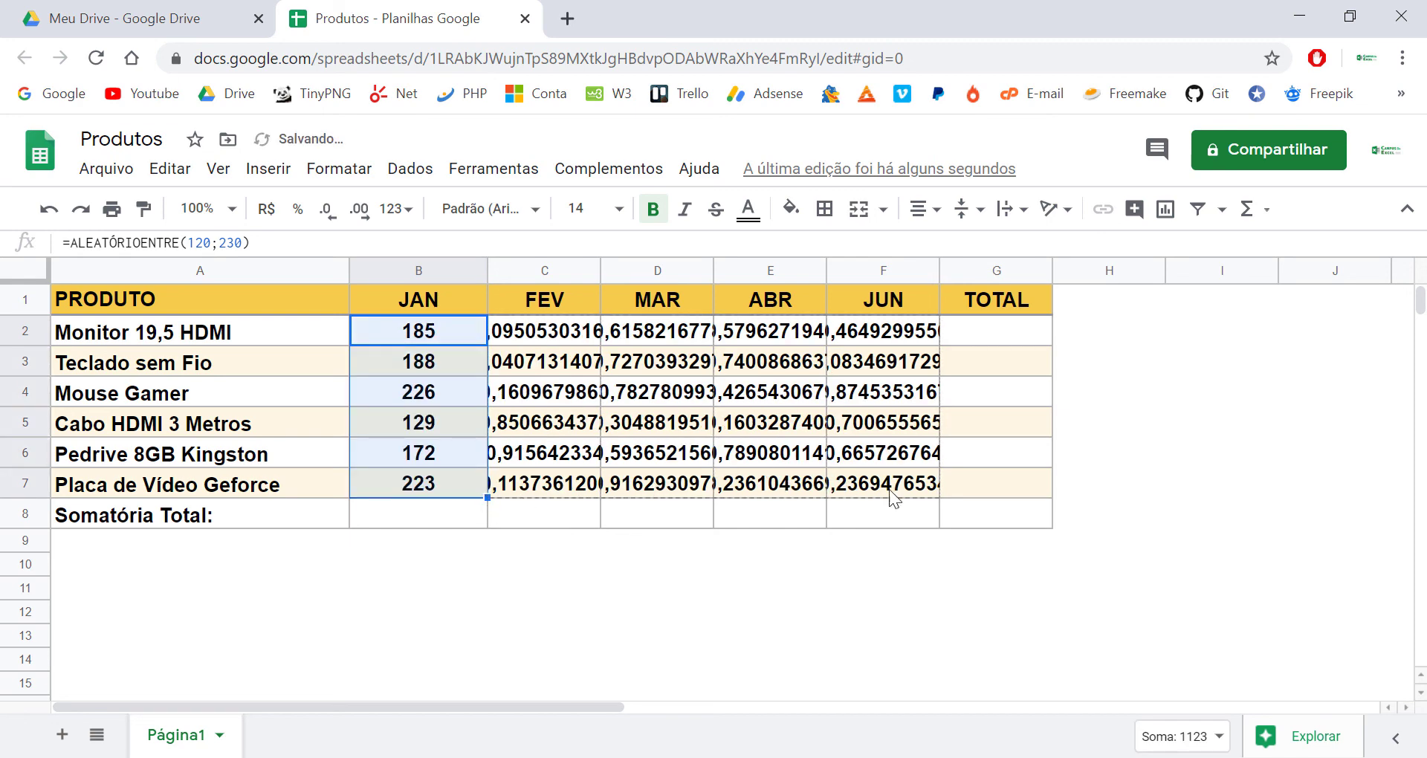
{"action": "left_click_drag", "start_coordinate": [894, 498], "coordinate": [921, 487]}
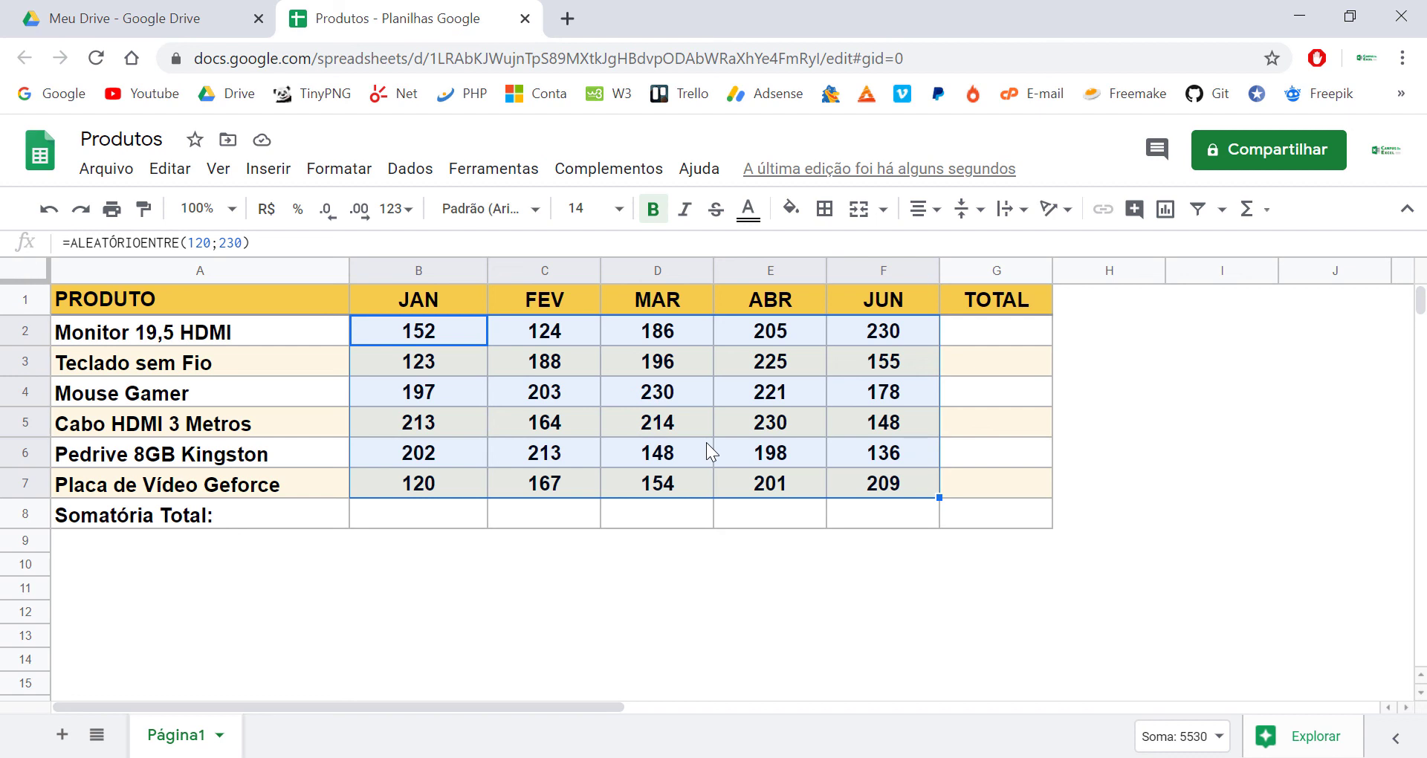
{"action": "left_click", "coordinate": [621, 392]}
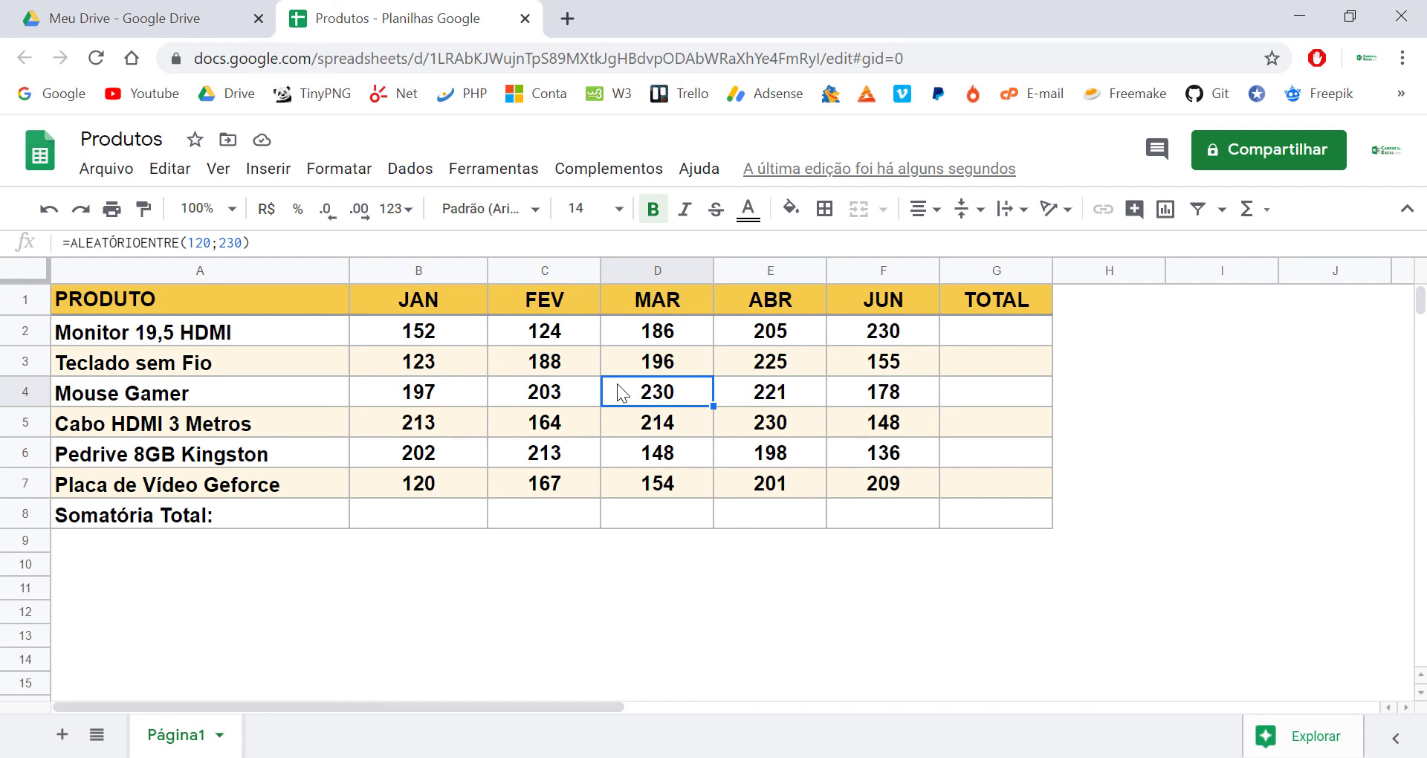
{"action": "left_click", "coordinate": [468, 339]}
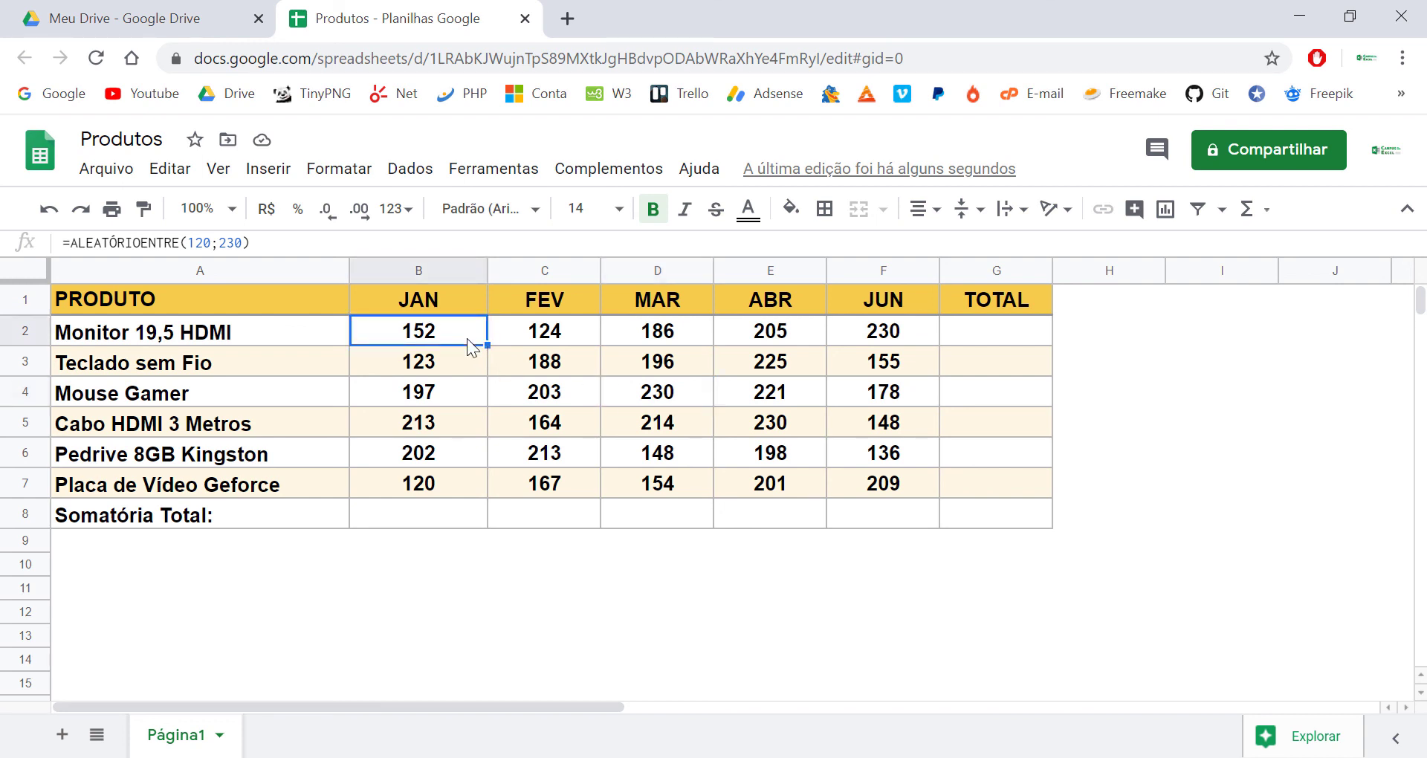